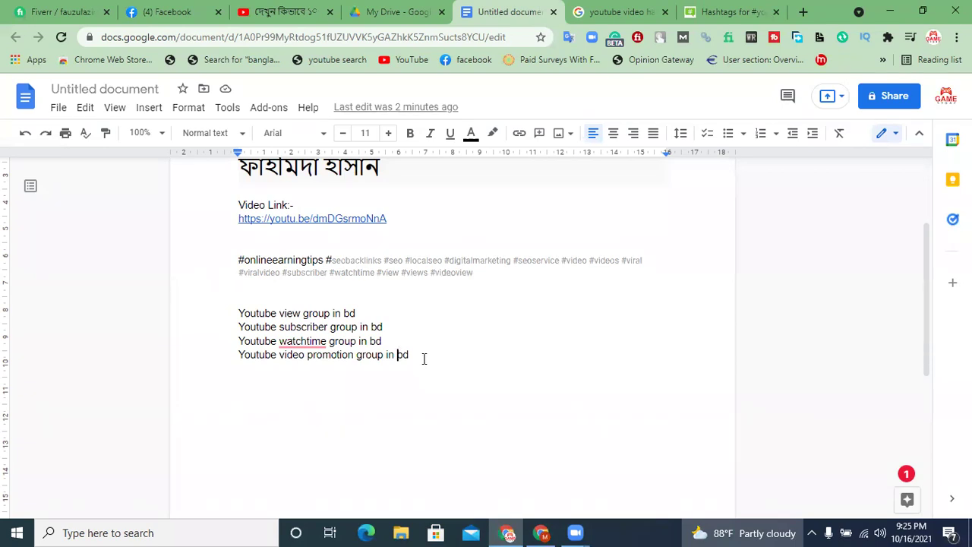
Step: Open Google Drive in a new tab of the other Chrome window and create a blank Google Sheets spreadsheet
{"action": "left_click", "coordinate": [542, 532]}
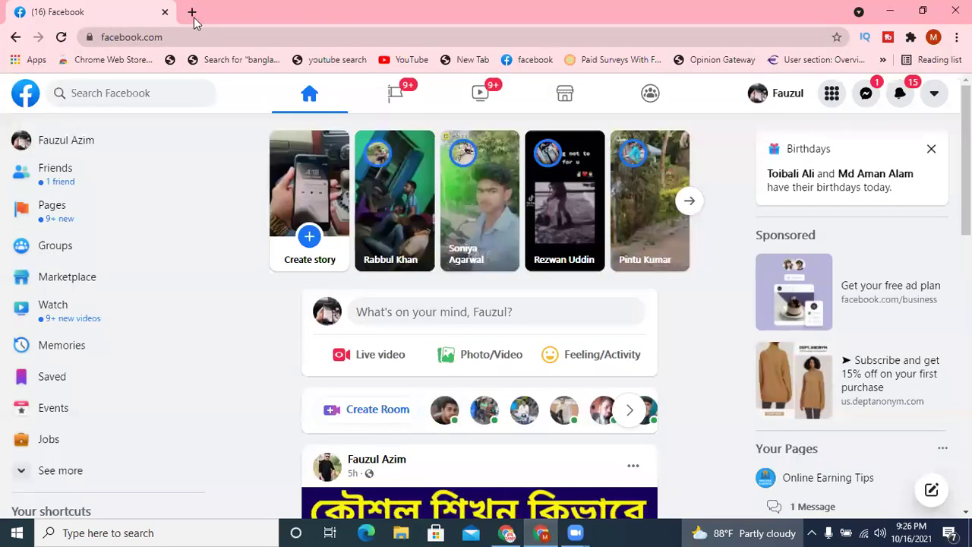
{"action": "left_click", "coordinate": [193, 13]}
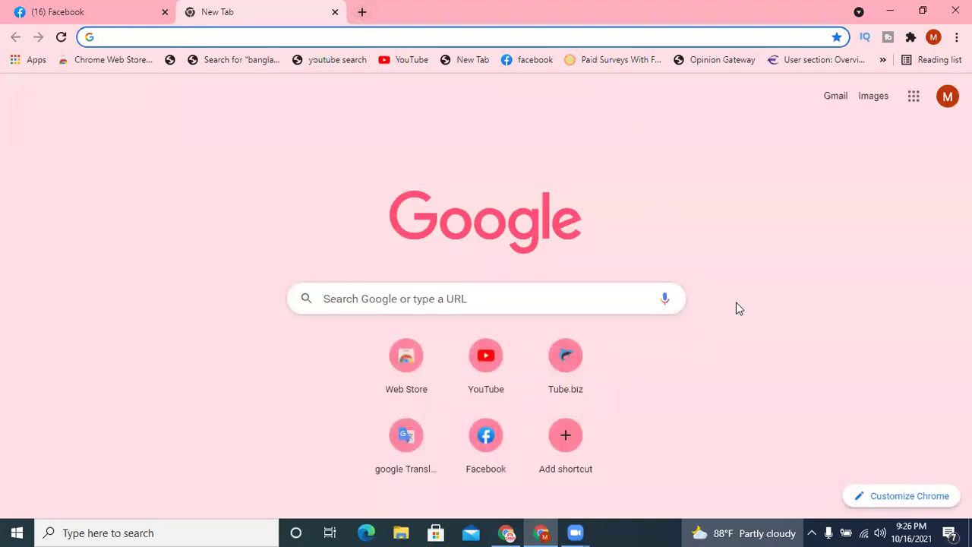
{"action": "left_click", "coordinate": [913, 110]}
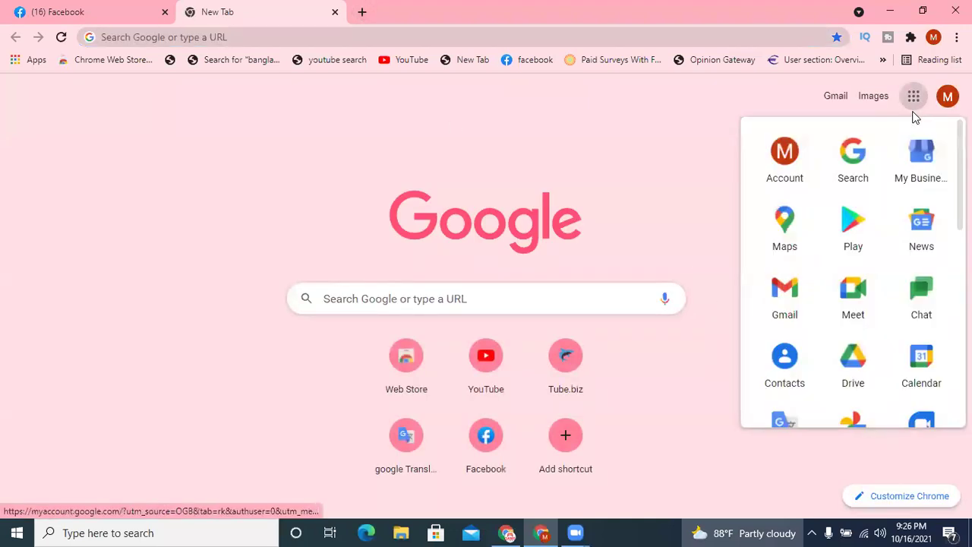
{"action": "left_click", "coordinate": [866, 377]}
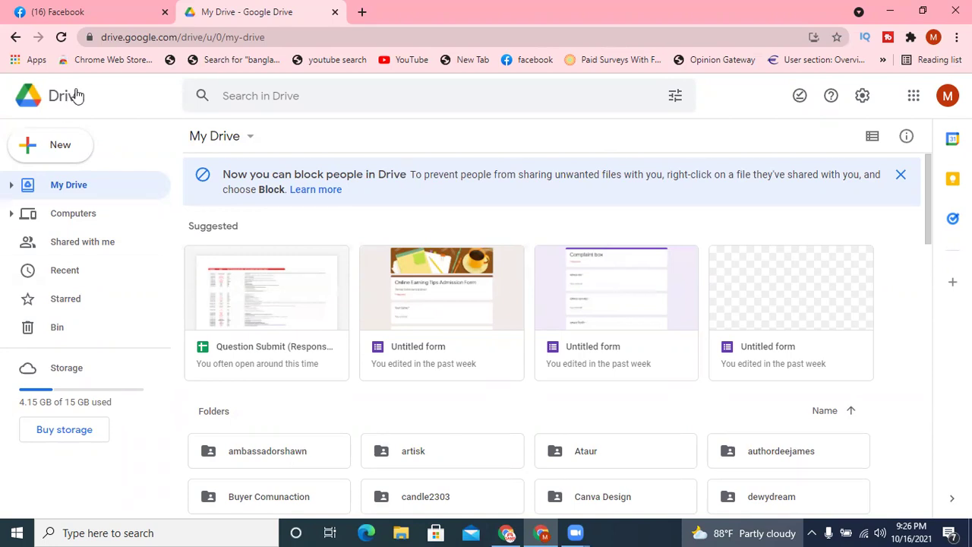
{"action": "left_click", "coordinate": [57, 154]}
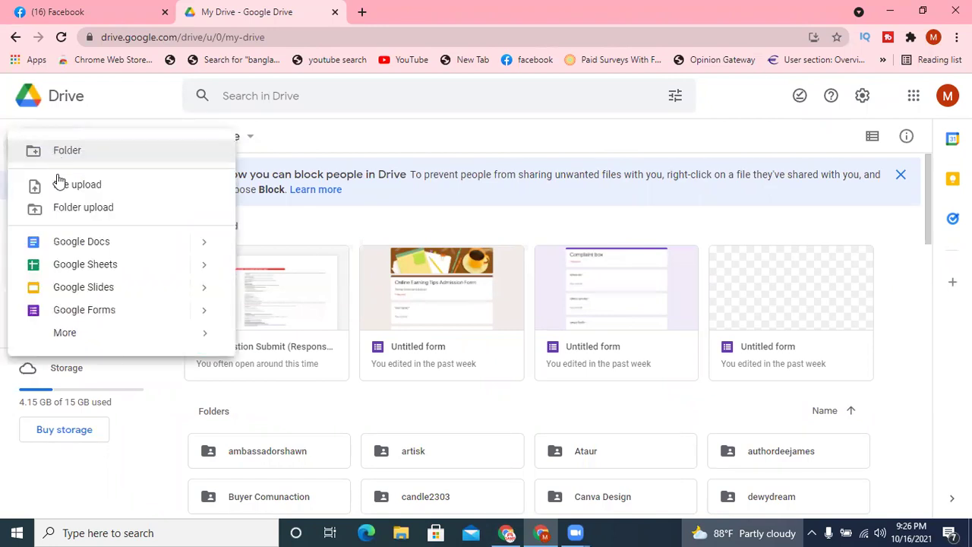
{"action": "left_click", "coordinate": [85, 266]}
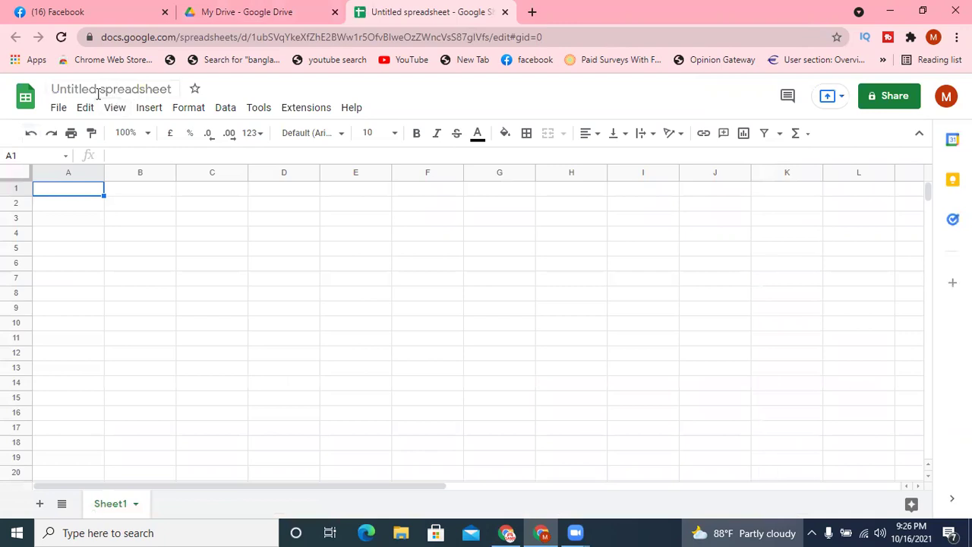
Step: Rename the untitled spreadsheet as "My Youtube Group Name"
{"action": "left_click", "coordinate": [160, 90]}
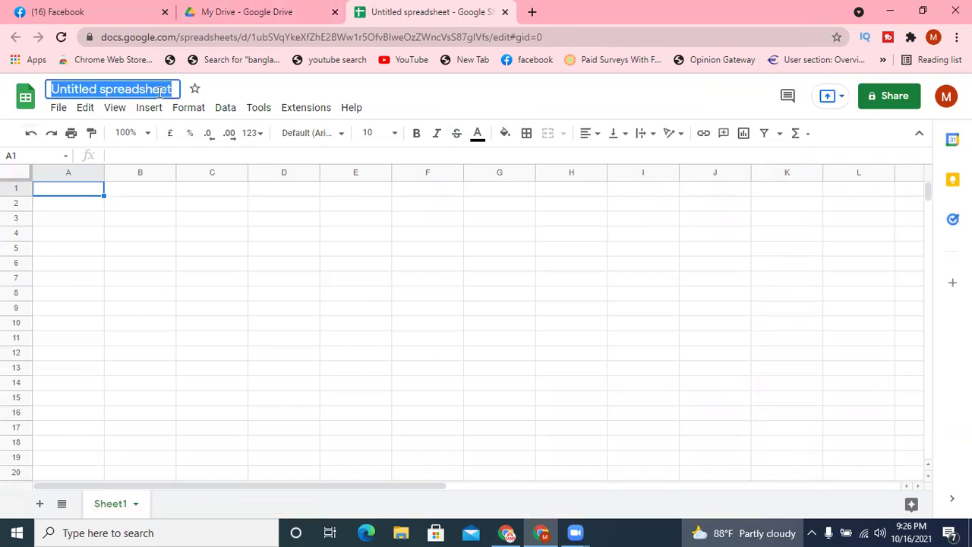
{"action": "key", "text": "BackSpace"}
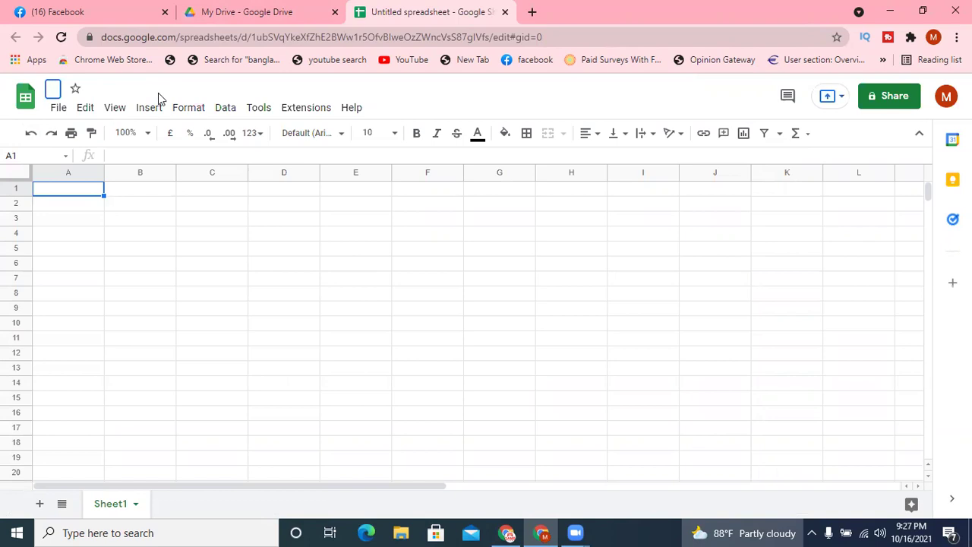
{"action": "type", "text": "Y"}
{"action": "key", "text": "BackSpace"}
{"action": "type", "text": "My Youtube "}
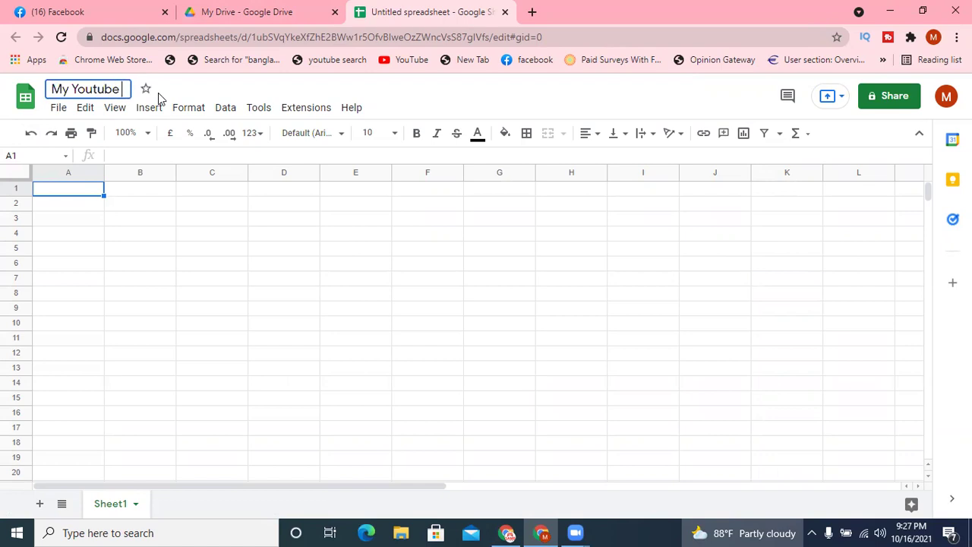
{"action": "type", "text": "Goin"}
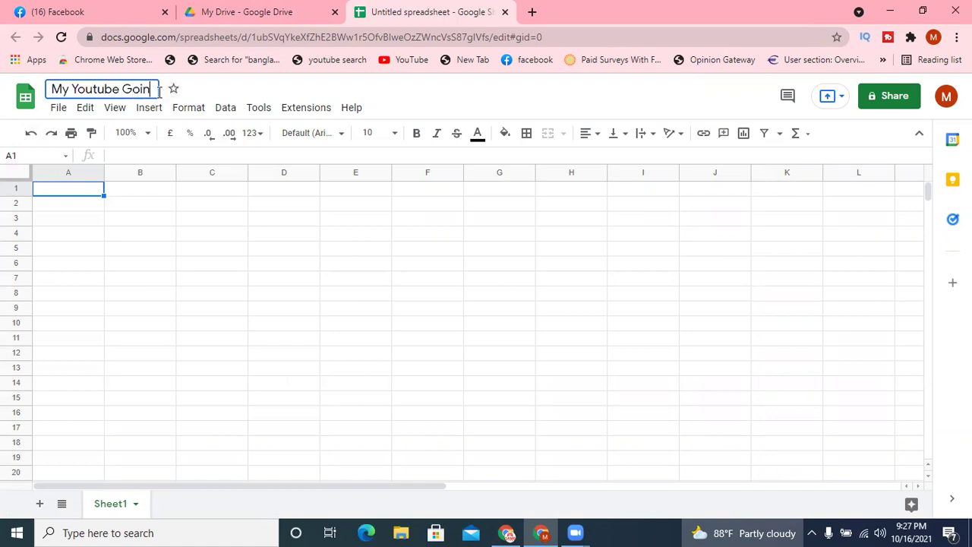
{"action": "key", "text": "BackSpace"}
{"action": "key", "text": "BackSpace"}
{"action": "key", "text": "BackSpace"}
{"action": "key", "text": "BackSpace"}
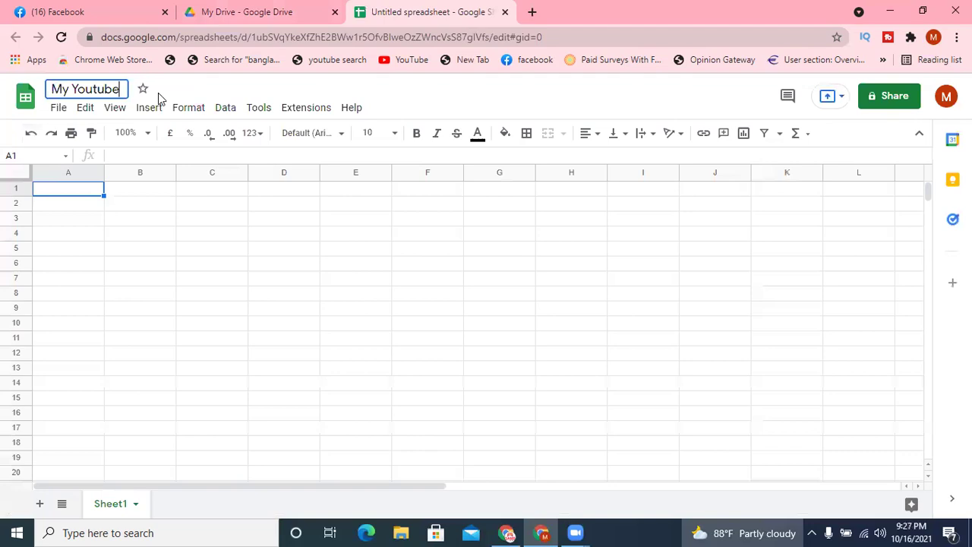
{"action": "type", "text": "G"}
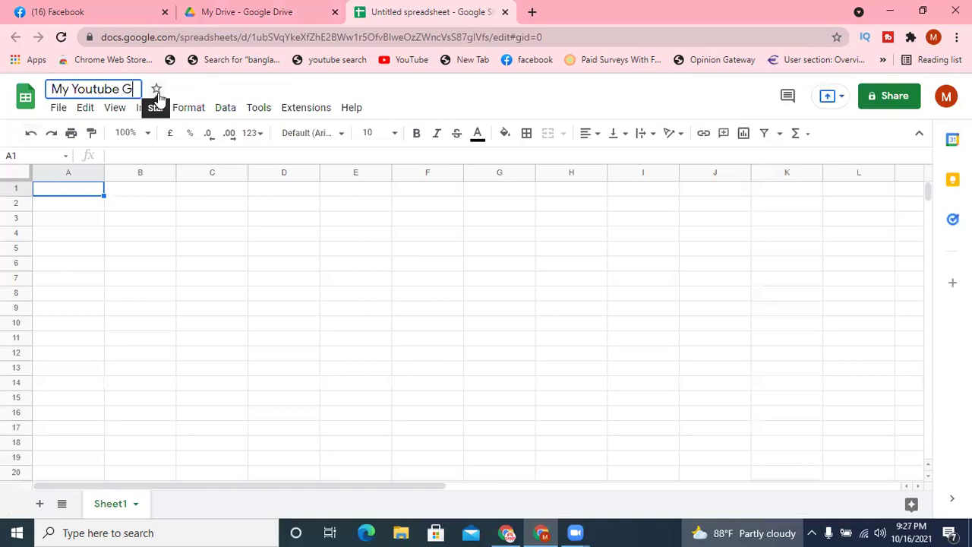
{"action": "type", "text": "roup Name"}
{"action": "left_click", "coordinate": [140, 199]}
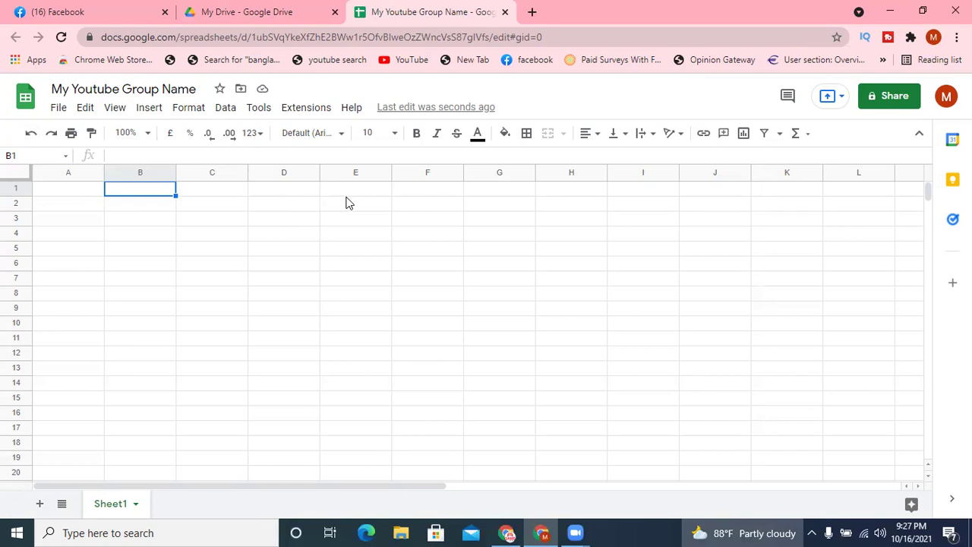
Step: Enter the column headers "Group Name" in cell A1 and "Live Link" in cell B1
{"action": "left_click", "coordinate": [85, 195]}
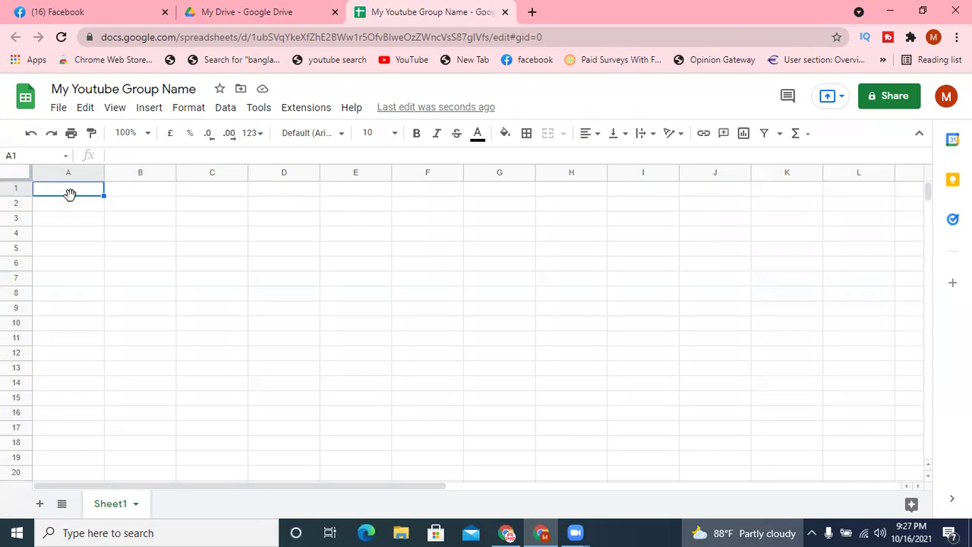
{"action": "type", "text": "G"}
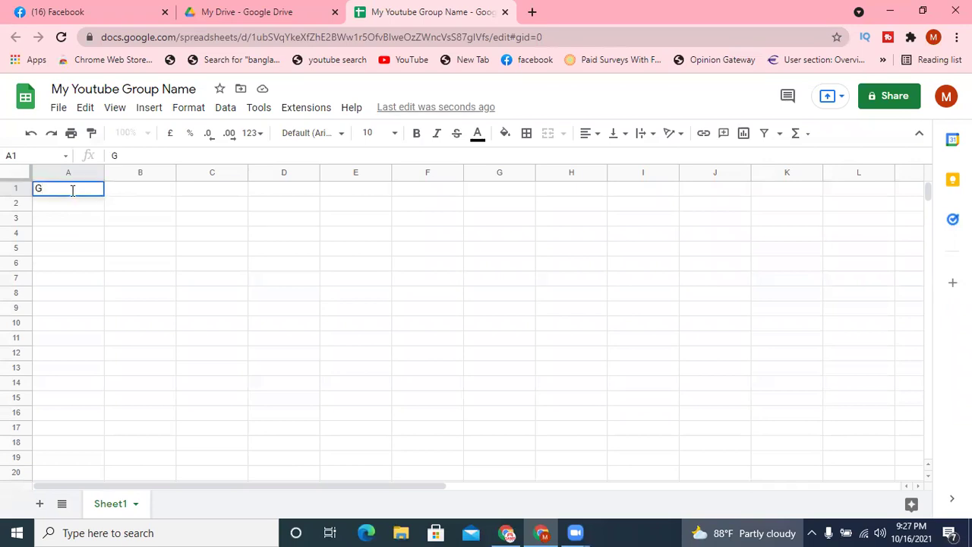
{"action": "type", "text": "roup Name"}
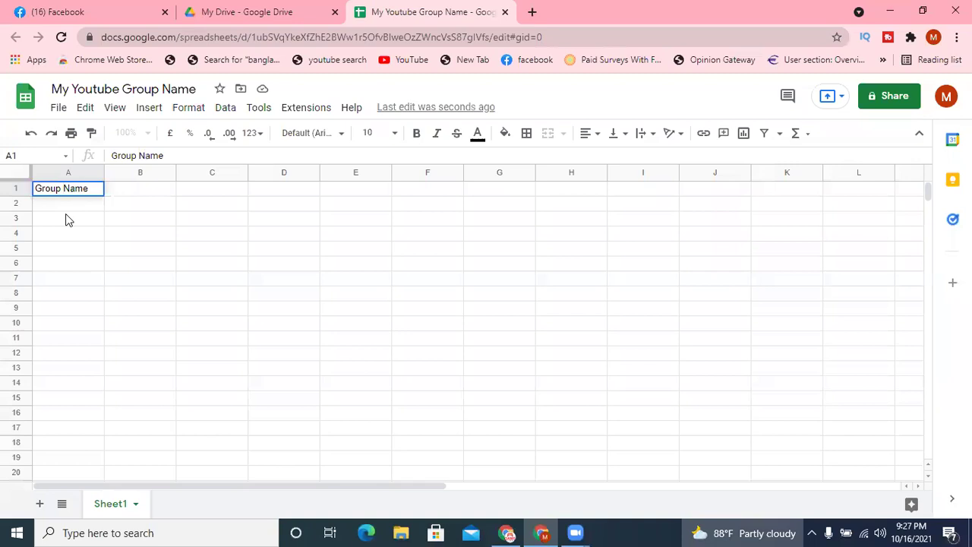
{"action": "left_click", "coordinate": [137, 191]}
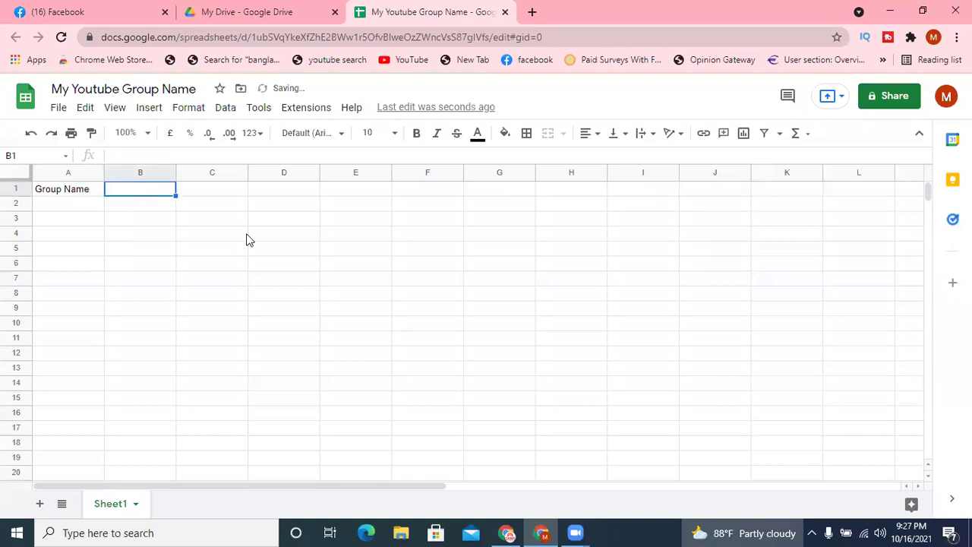
{"action": "type", "text": "Live "}
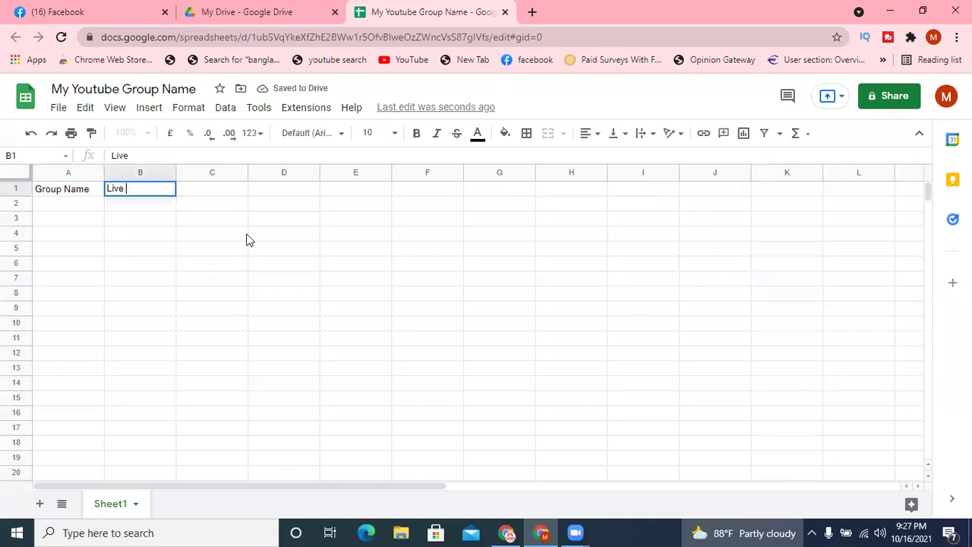
{"action": "type", "text": "Link"}
{"action": "left_click", "coordinate": [213, 193]}
{"action": "type", "text": "Sc"}
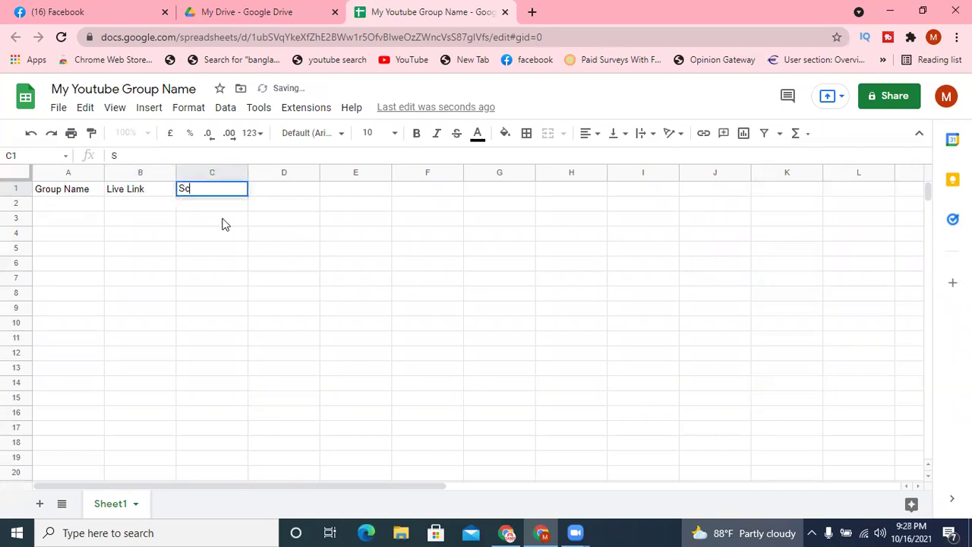
{"action": "type", "text": "reenshort"}
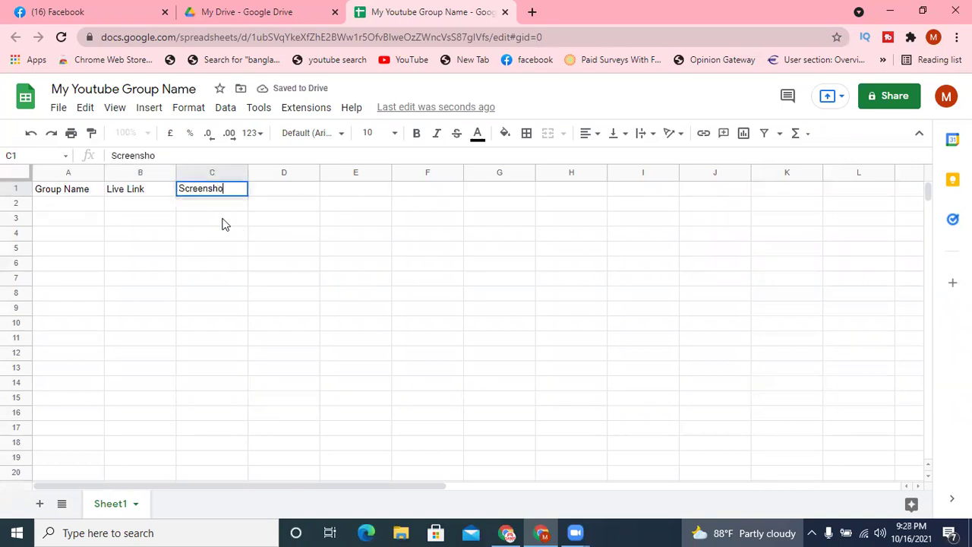
{"action": "key", "text": "BackSpace"}
{"action": "key", "text": "BackSpace"}
{"action": "key", "text": "BackSpace"}
{"action": "key", "text": "BackSpace"}
{"action": "key", "text": "BackSpace"}
{"action": "key", "text": "BackSpace"}
{"action": "key", "text": "BackSpace"}
{"action": "key", "text": "BackSpace"}
{"action": "key", "text": "BackSpace"}
{"action": "key", "text": "BackSpace"}
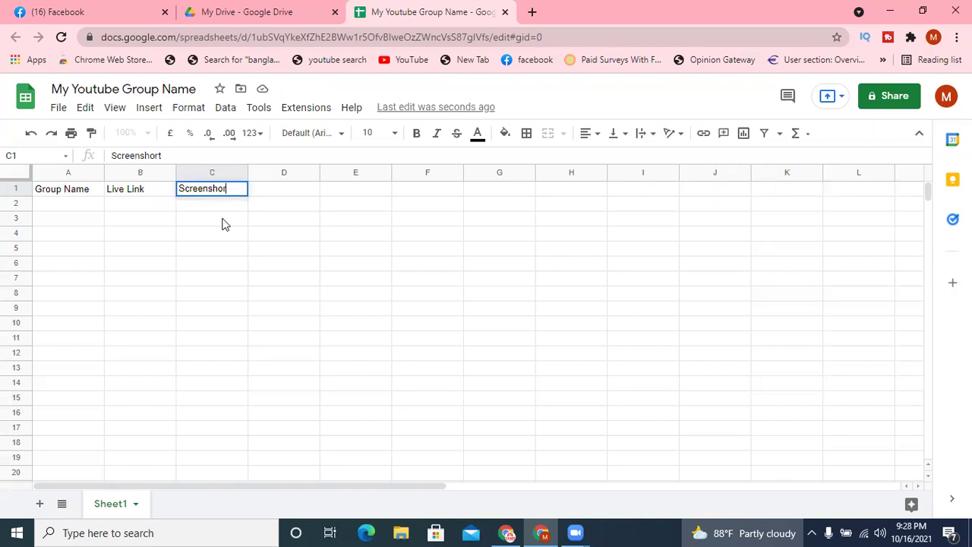
{"action": "key", "text": "BackSpace"}
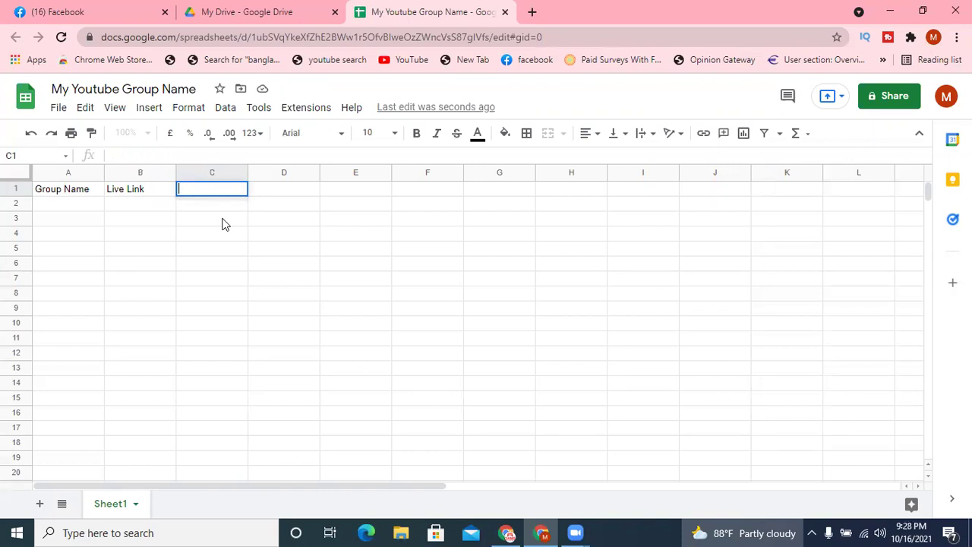
Step: Enter the header "Group Member" in cell C1 and widen columns A, B and C to roughly two and a half times their default width
{"action": "type", "text": "Group Member"}
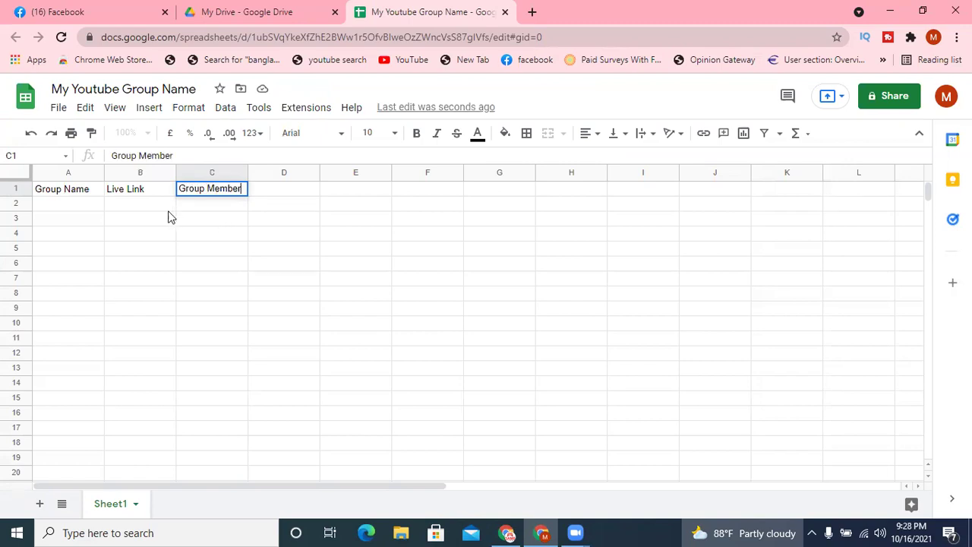
{"action": "left_click", "coordinate": [163, 203]}
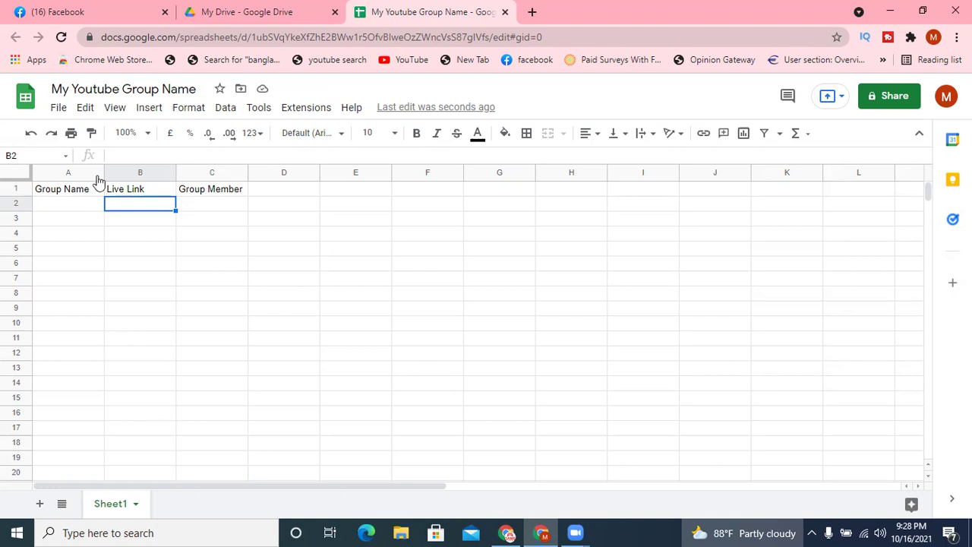
{"action": "left_click_drag", "start_coordinate": [104, 169], "coordinate": [214, 169]}
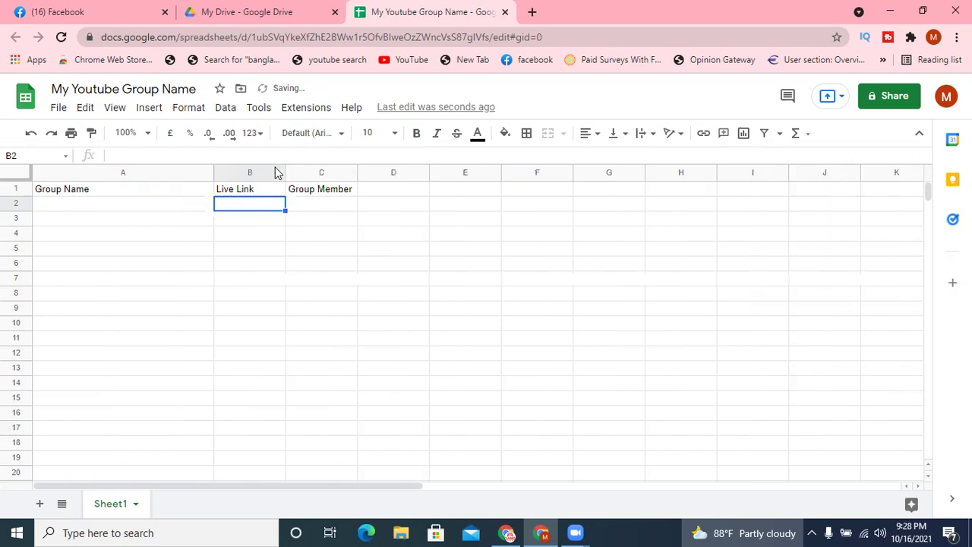
{"action": "left_click_drag", "start_coordinate": [285, 173], "coordinate": [400, 174]}
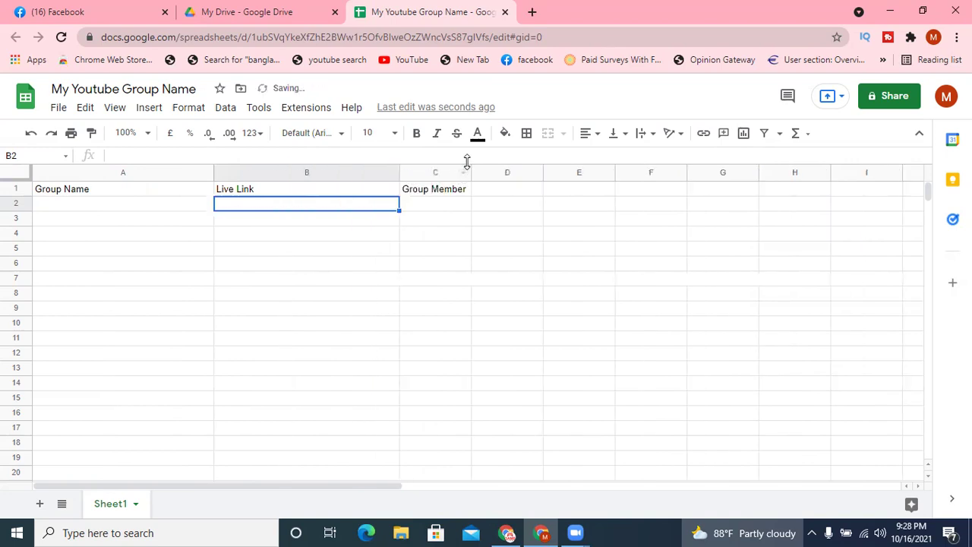
{"action": "left_click_drag", "start_coordinate": [471, 173], "coordinate": [43, 198]}
Step: Format the header cells A1:C1 in bold with font size 18
{"action": "left_click", "coordinate": [530, 203]}
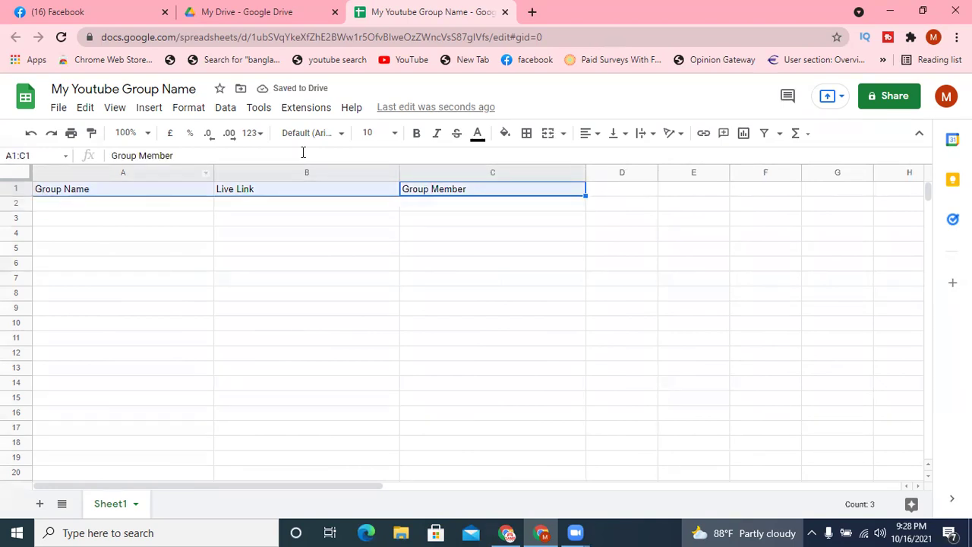
{"action": "left_click", "coordinate": [394, 133]}
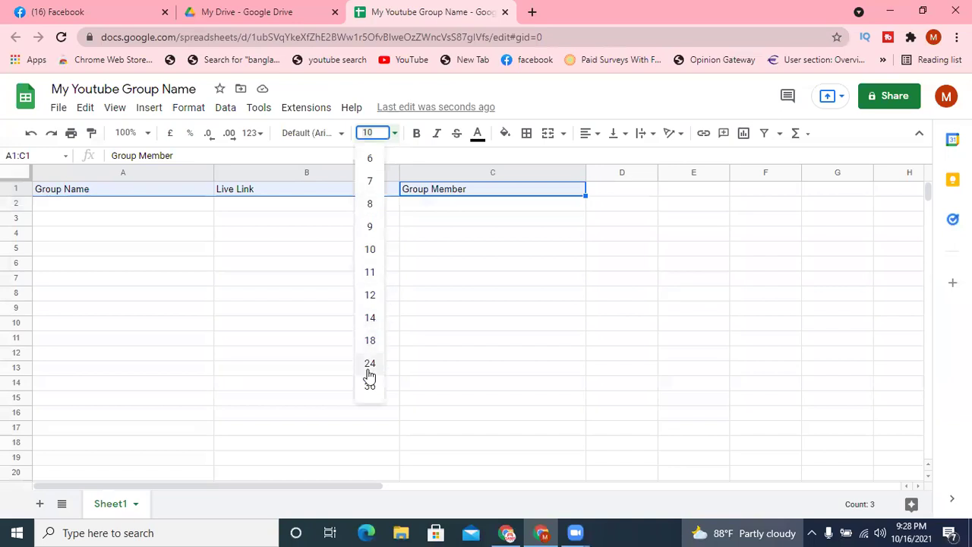
{"action": "left_click", "coordinate": [367, 341]}
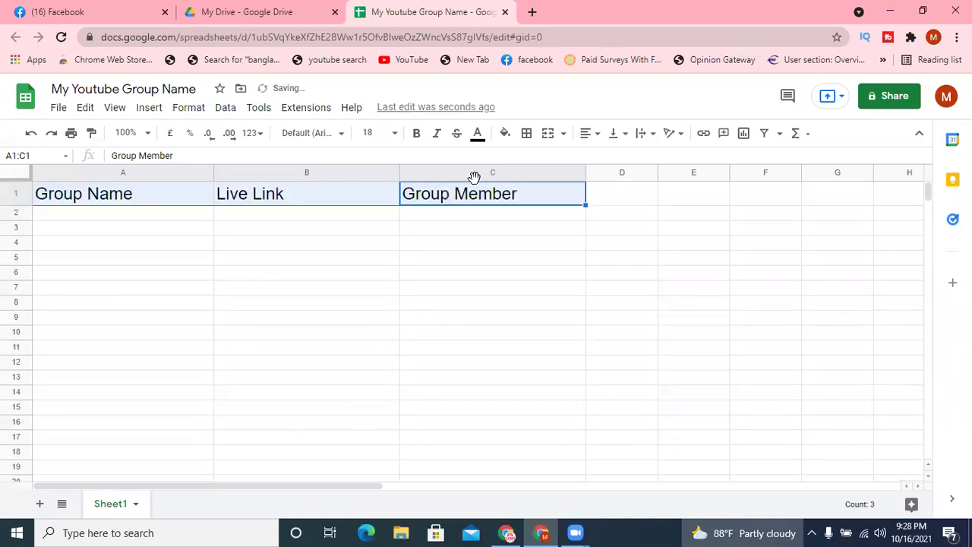
{"action": "left_click", "coordinate": [416, 134]}
Step: Give the header cells A1:C1 white text on a red fill
{"action": "left_click", "coordinate": [477, 135]}
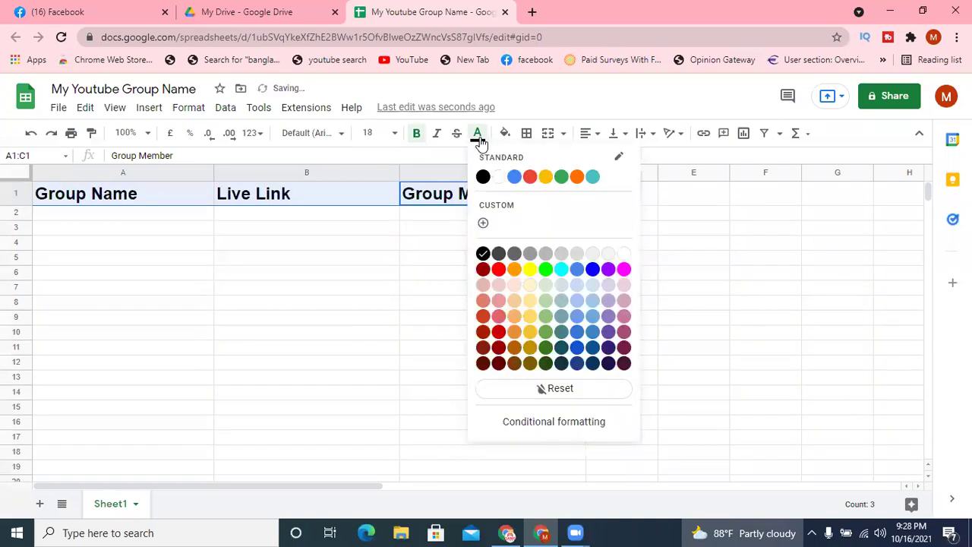
{"action": "left_click", "coordinate": [498, 176]}
{"action": "left_click", "coordinate": [504, 134]}
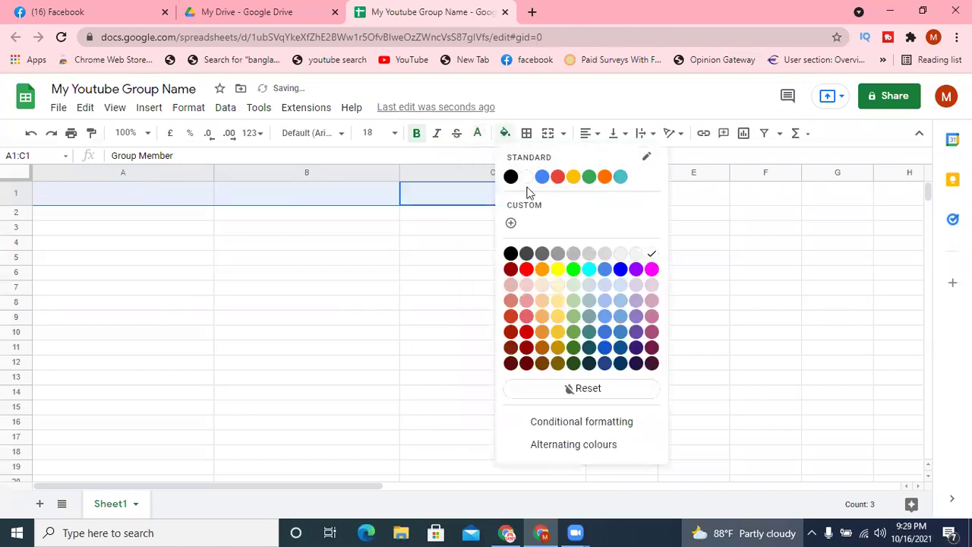
{"action": "left_click", "coordinate": [526, 269]}
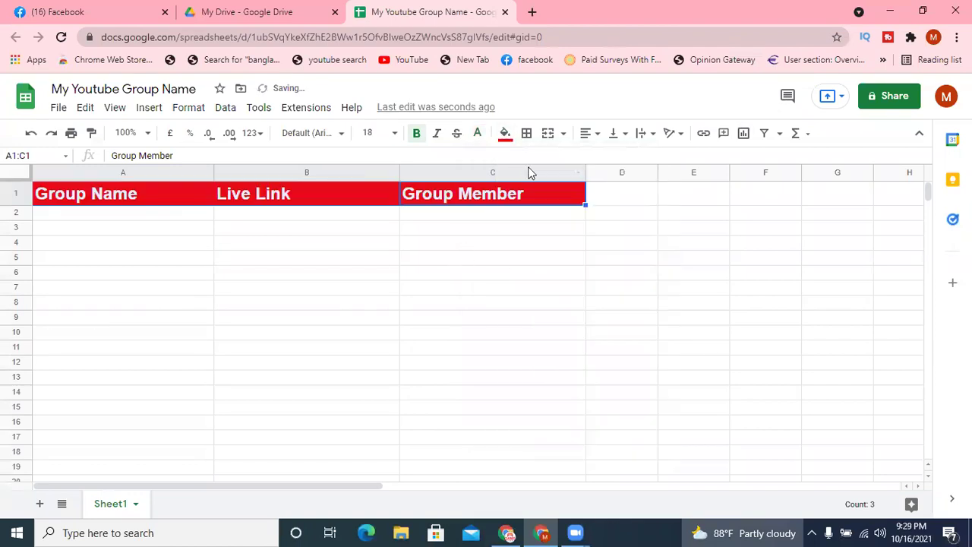
Step: Centre the text of the header cells A1:C1 horizontally
{"action": "left_click", "coordinate": [589, 134]}
{"action": "left_click", "coordinate": [605, 157]}
{"action": "left_click", "coordinate": [277, 276]}
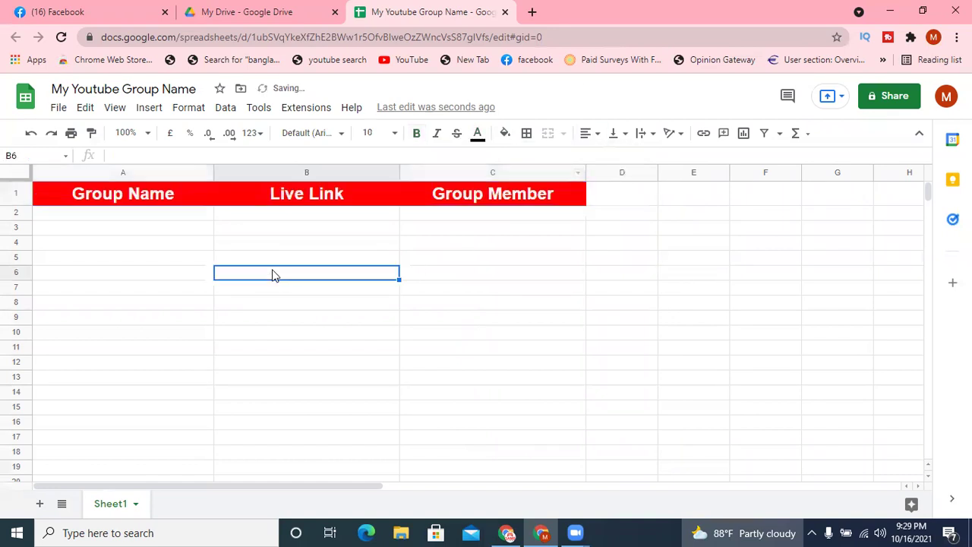
{"action": "left_click", "coordinate": [143, 217]}
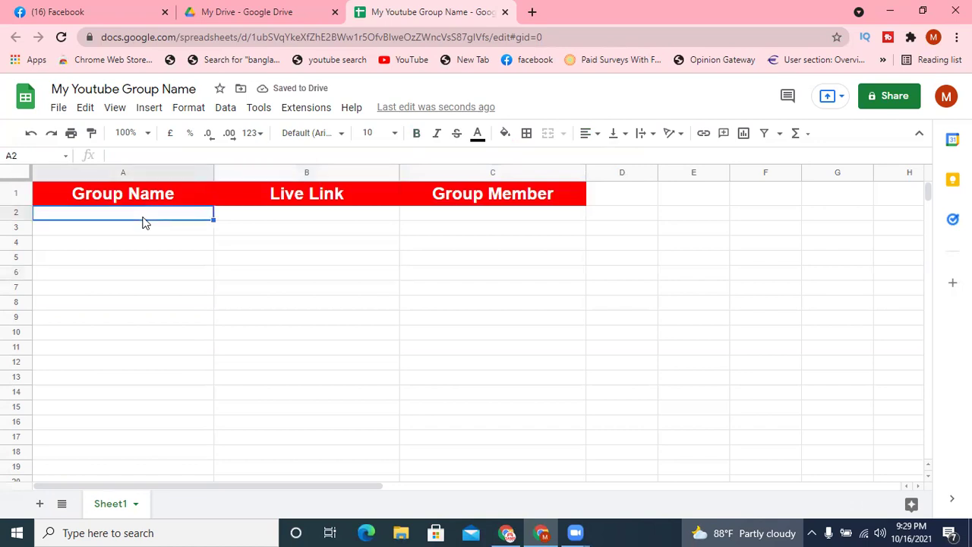
{"action": "left_click", "coordinate": [274, 217]}
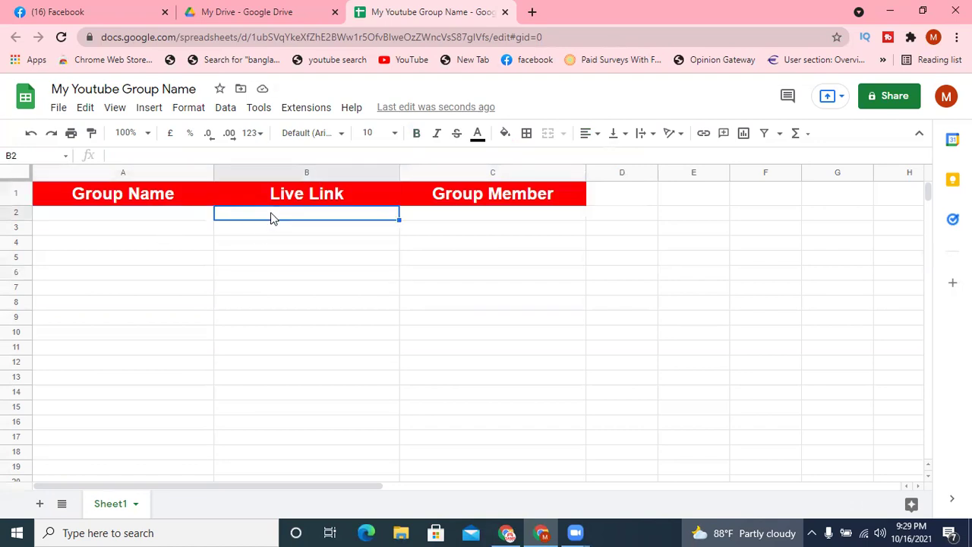
Step: Switch to the Google Docs document in the other browser window and copy the keyword line "Youtube view group in bd"
{"action": "left_click", "coordinate": [474, 219]}
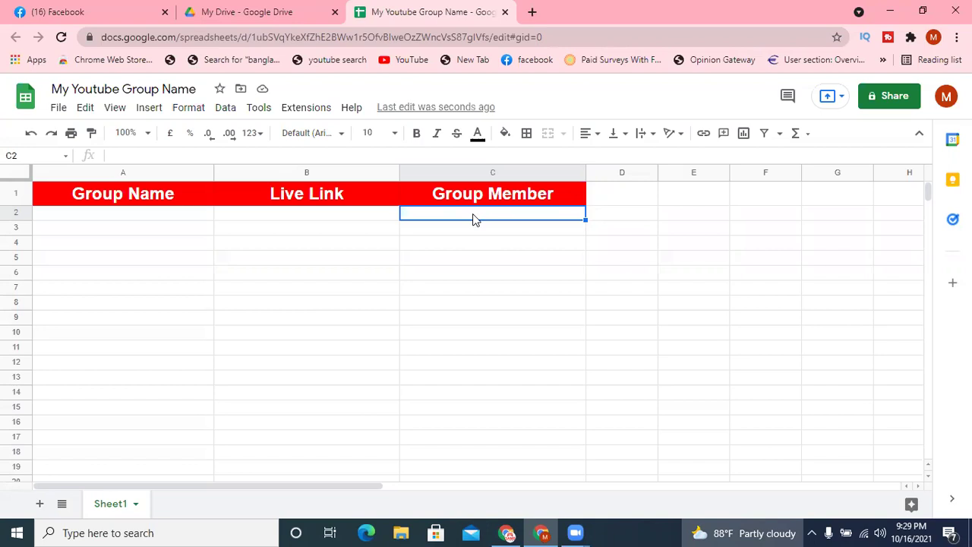
{"action": "left_click", "coordinate": [72, 9]}
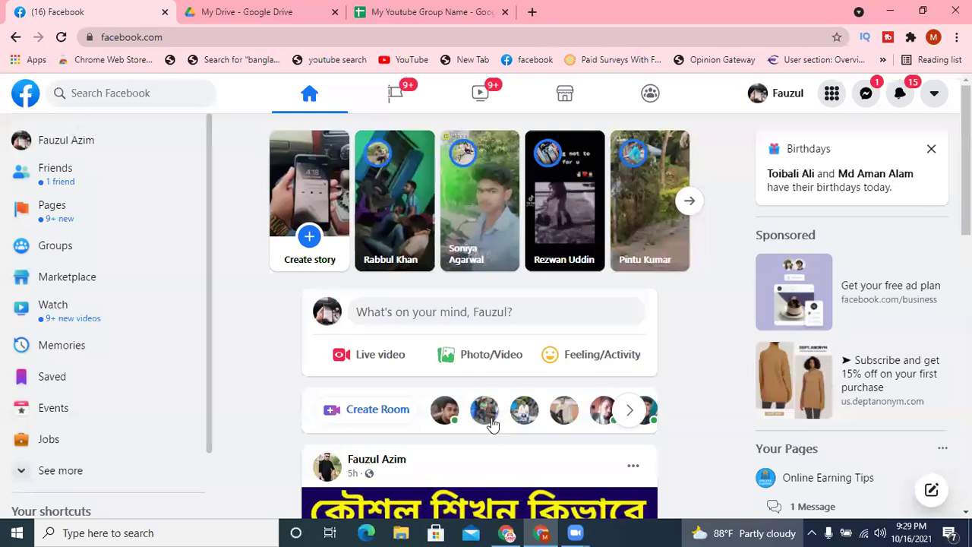
{"action": "left_click", "coordinate": [506, 532]}
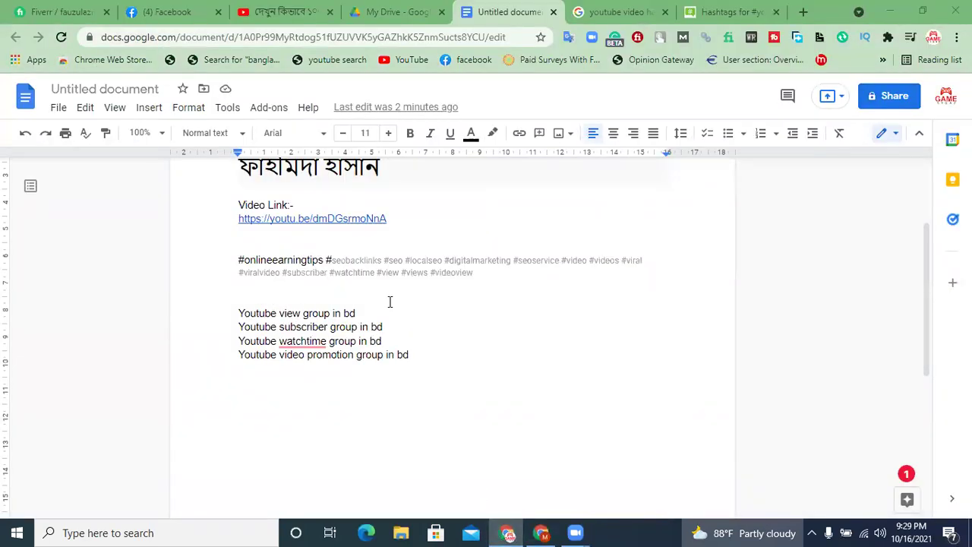
{"action": "scroll", "coordinate": [447, 258], "scroll_direction": "up", "scroll_amount": 3}
{"action": "scroll", "coordinate": [407, 347], "scroll_direction": "down", "scroll_amount": 4}
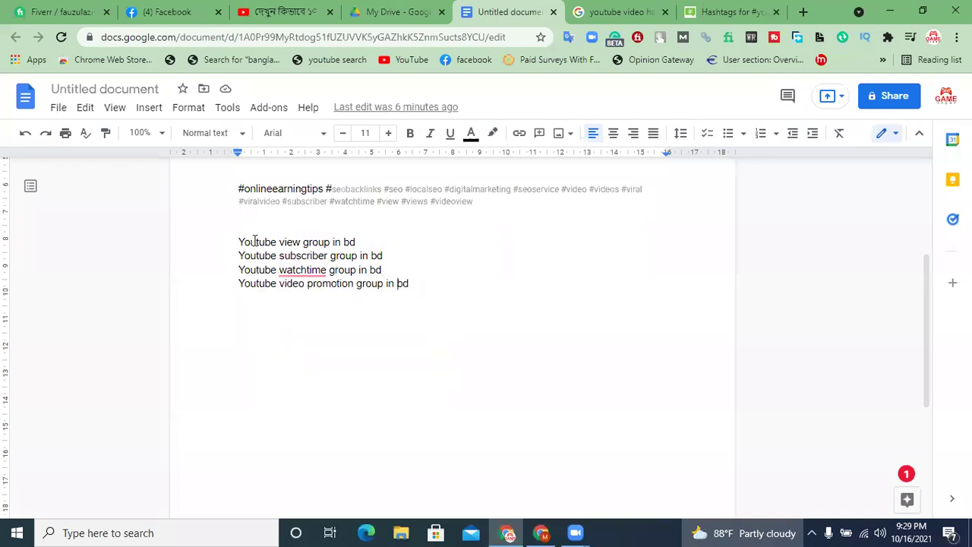
{"action": "left_click_drag", "start_coordinate": [357, 242], "coordinate": [233, 246]}
{"action": "key", "text": "ctrl+c"}
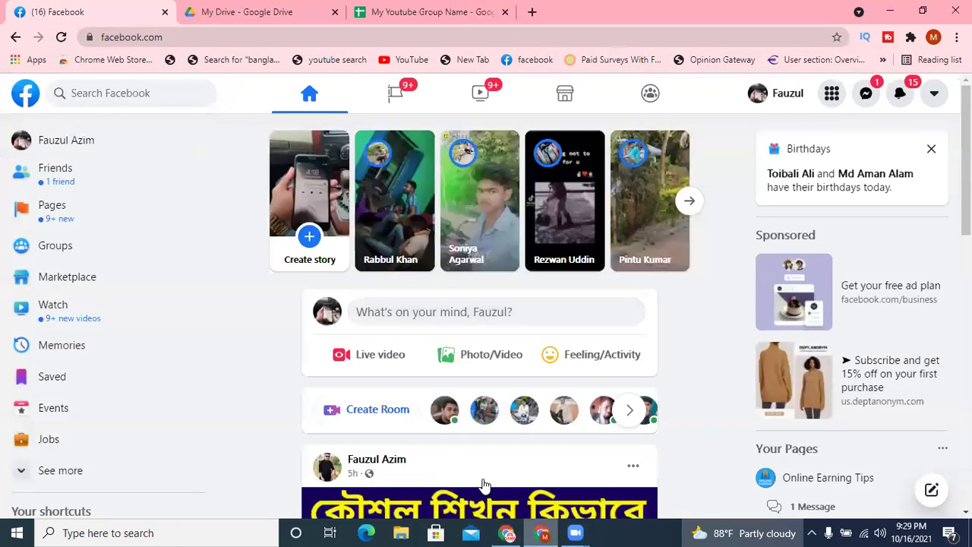
Step: Return to Facebook, search for "Youtube view group in bd" and filter the results to Groups
{"action": "left_click", "coordinate": [541, 532]}
{"action": "left_click", "coordinate": [120, 96]}
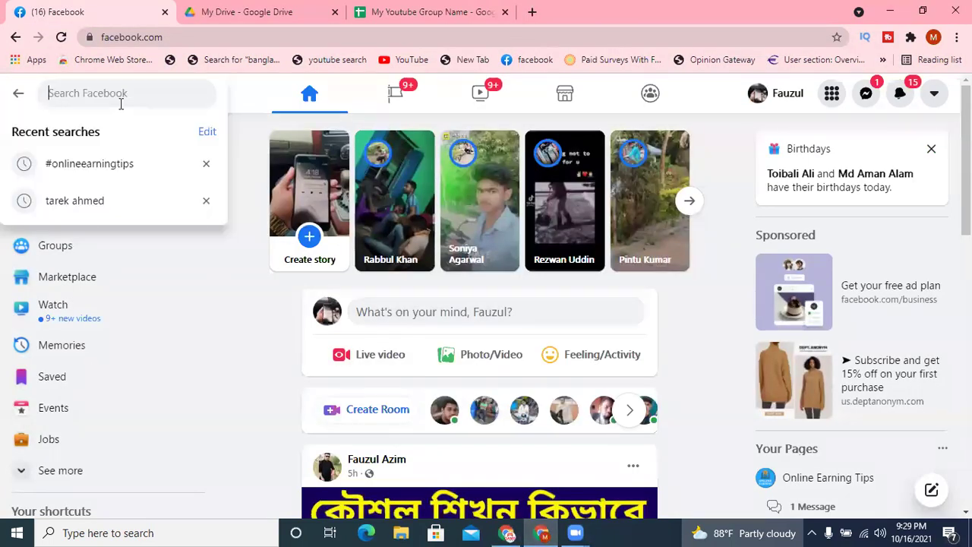
{"action": "key", "text": "ctrl+v"}
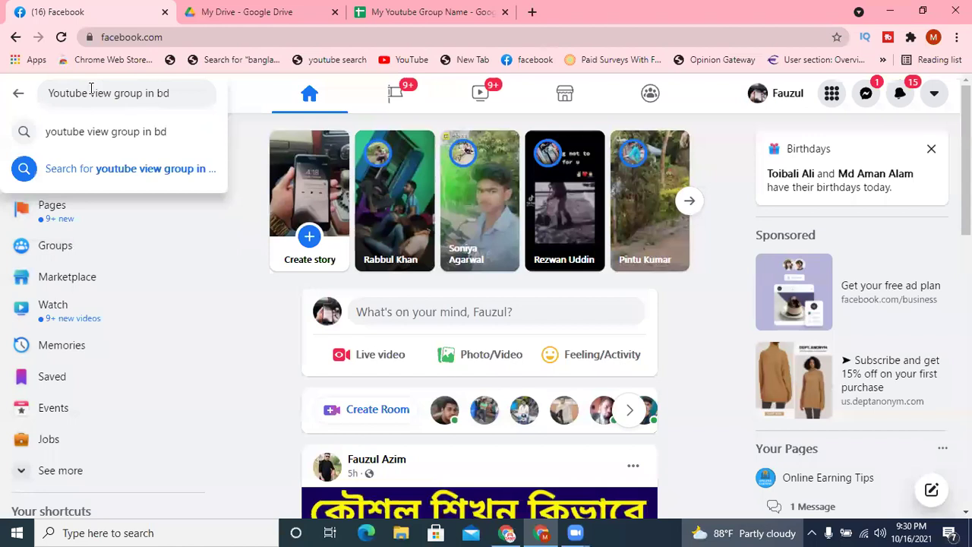
{"action": "key", "text": "Return"}
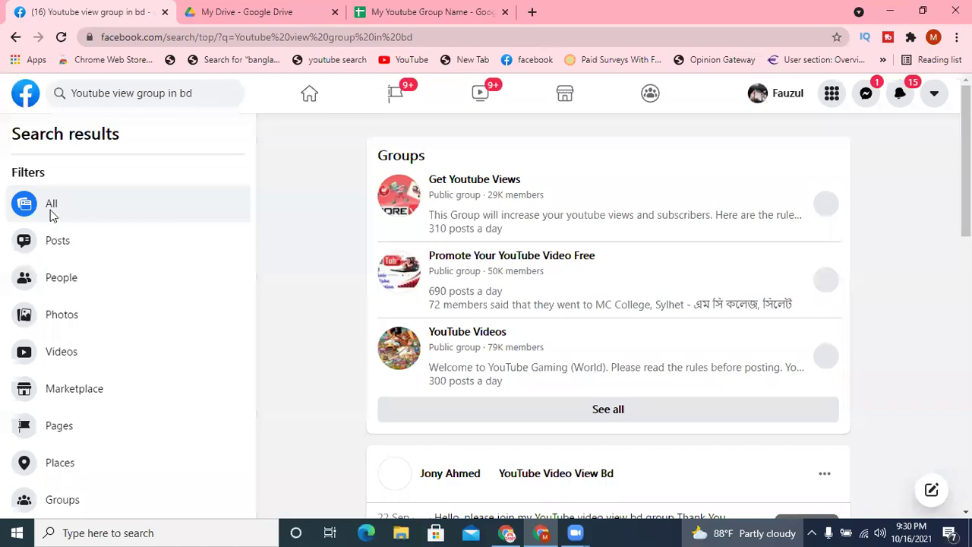
{"action": "scroll", "coordinate": [92, 471], "scroll_direction": "down", "scroll_amount": 1}
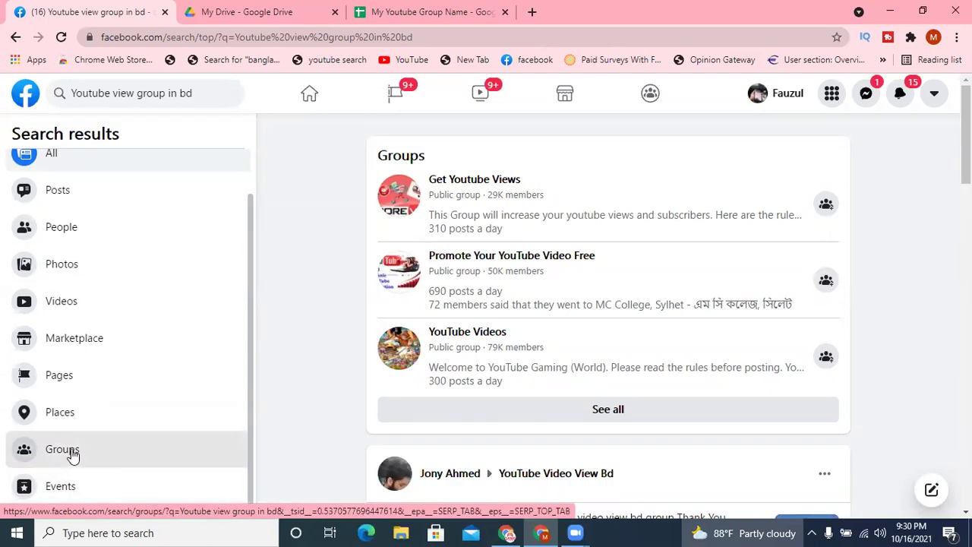
{"action": "left_click", "coordinate": [73, 452]}
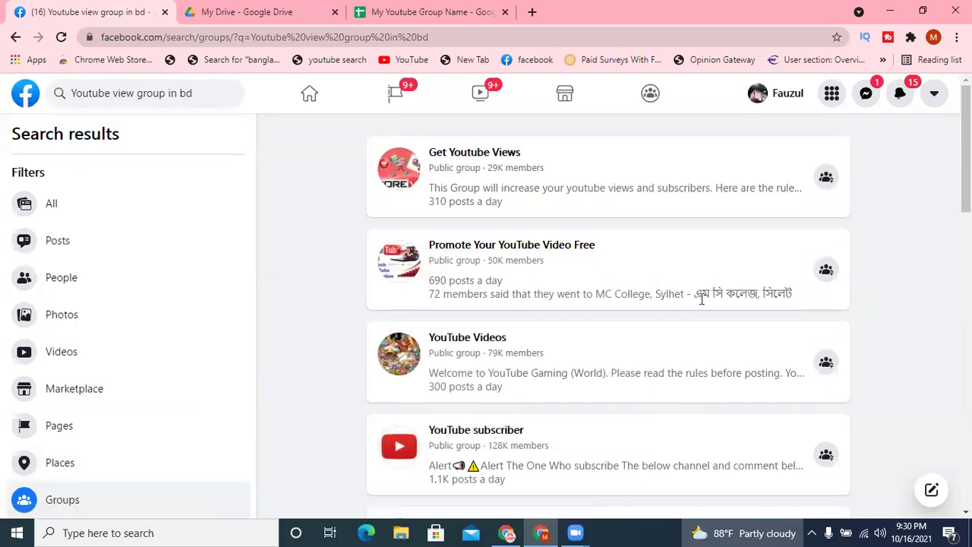
Step: Examine the names, privacy types, member counts and posting activity of the YouTube groups in the search results
{"action": "scroll", "coordinate": [511, 328], "scroll_direction": "down", "scroll_amount": 2}
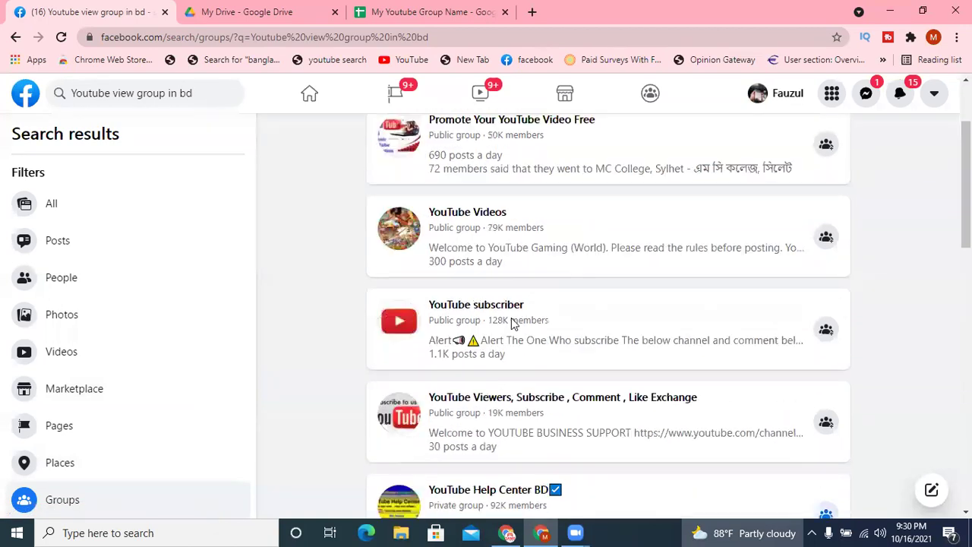
{"action": "scroll", "coordinate": [516, 297], "scroll_direction": "down", "scroll_amount": 2}
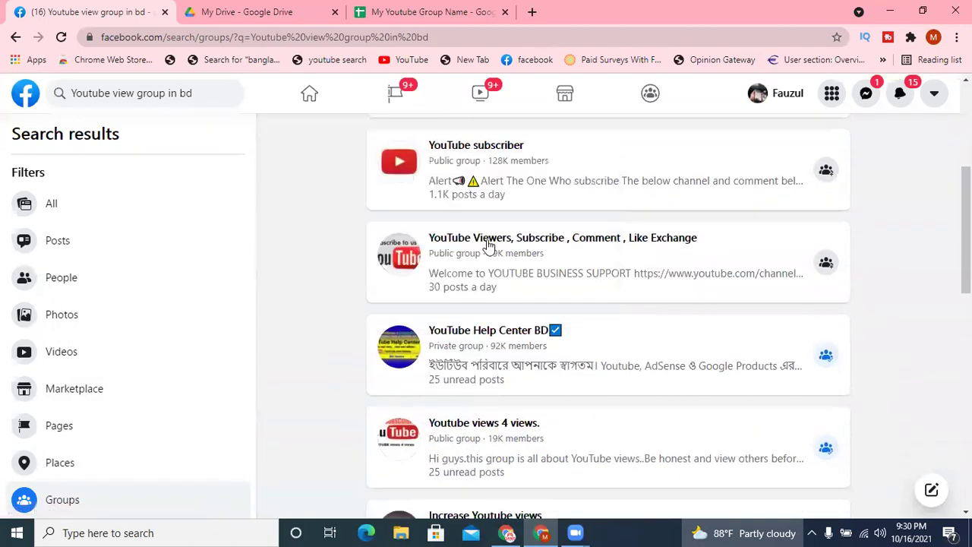
{"action": "mouse_move", "coordinate": [555, 250]}
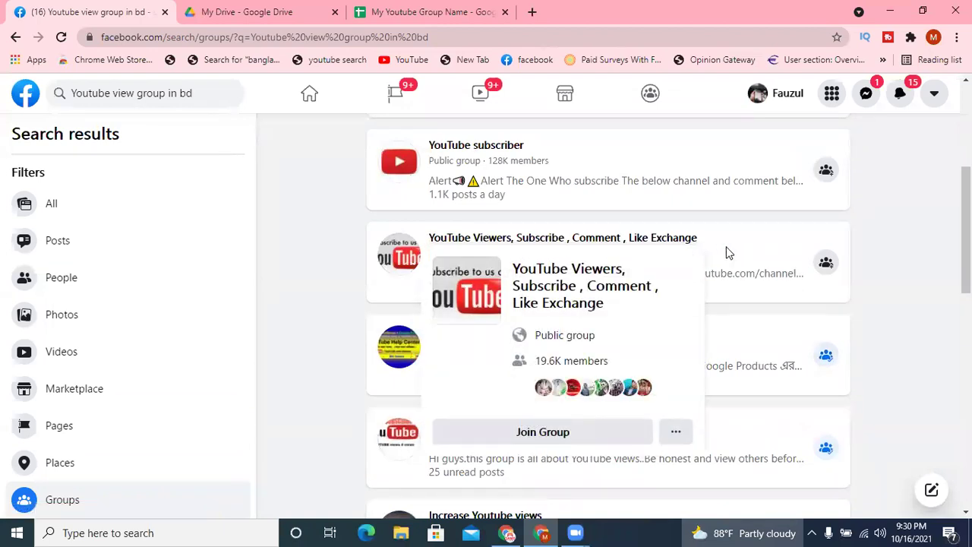
{"action": "scroll", "coordinate": [727, 252], "scroll_direction": "down", "scroll_amount": 1}
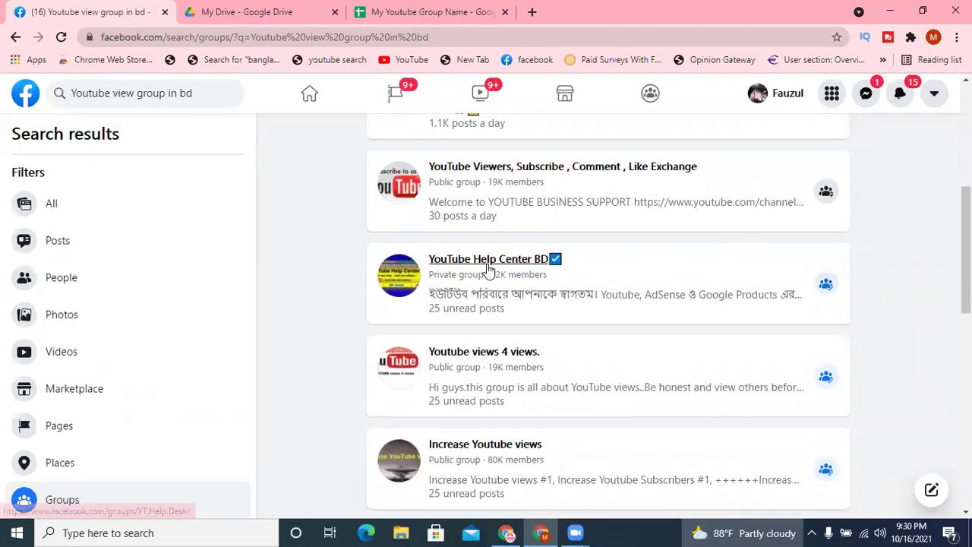
{"action": "scroll", "coordinate": [588, 267], "scroll_direction": "down", "scroll_amount": 2}
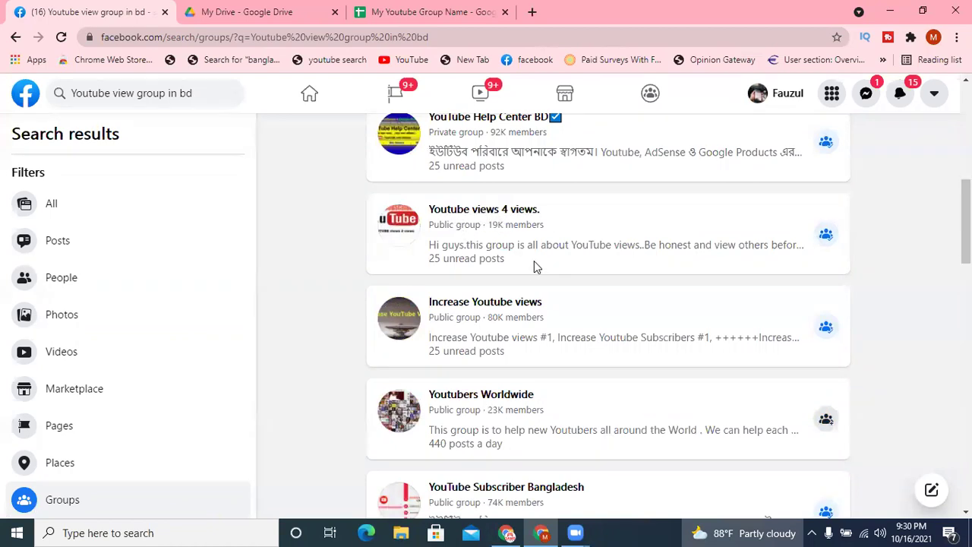
{"action": "mouse_move", "coordinate": [542, 306]}
{"action": "scroll", "coordinate": [684, 284], "scroll_direction": "up", "scroll_amount": 6}
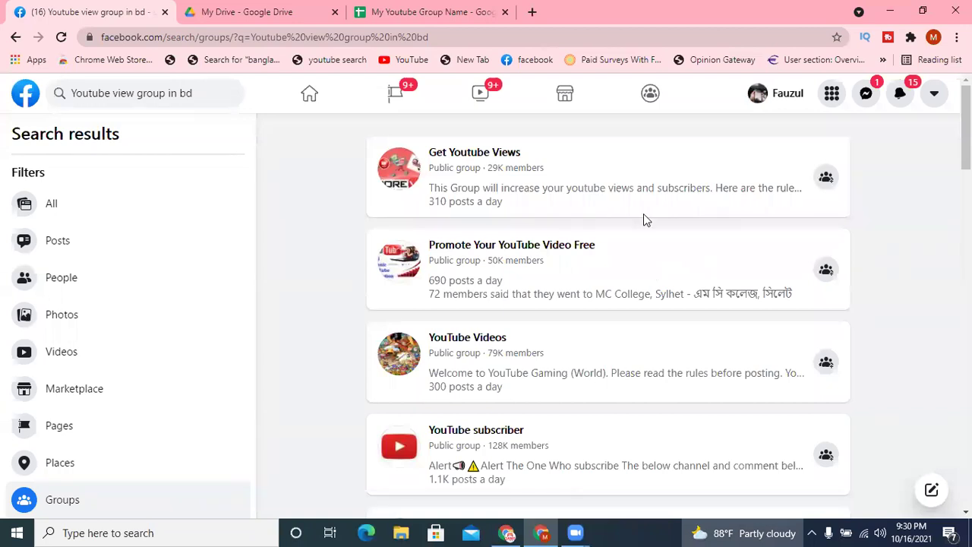
{"action": "scroll", "coordinate": [643, 219], "scroll_direction": "down", "scroll_amount": 6}
{"action": "scroll", "coordinate": [643, 218], "scroll_direction": "down", "scroll_amount": 1}
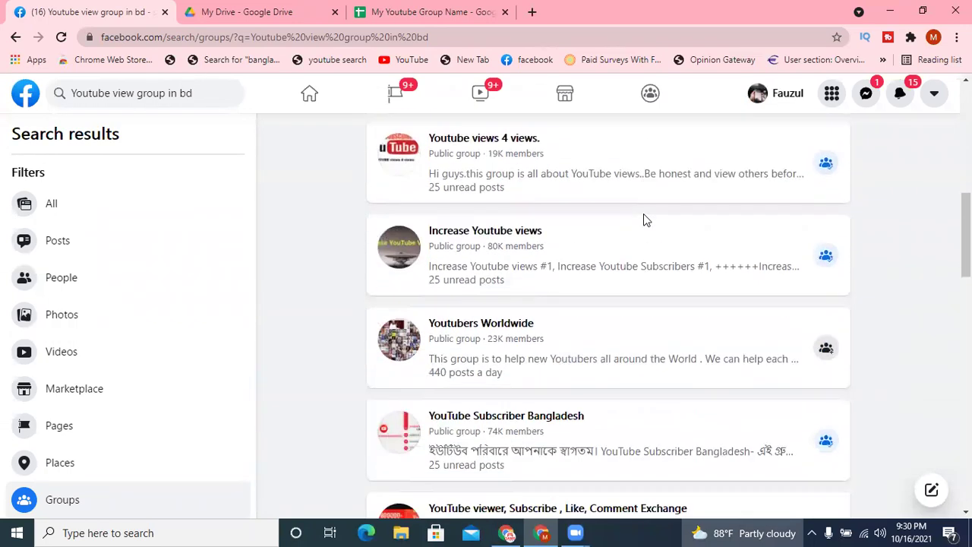
{"action": "scroll", "coordinate": [643, 218], "scroll_direction": "down", "scroll_amount": 1}
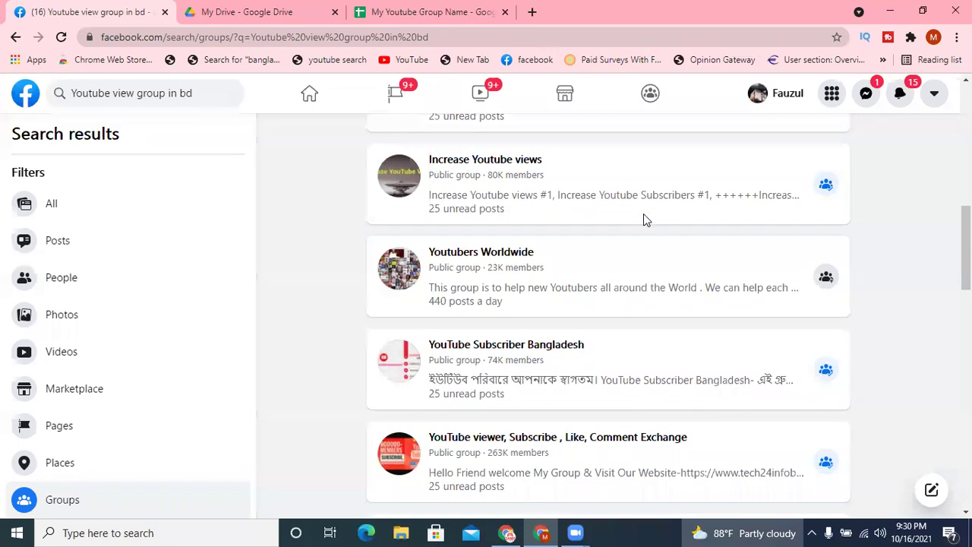
{"action": "scroll", "coordinate": [643, 219], "scroll_direction": "down", "scroll_amount": 3}
{"action": "scroll", "coordinate": [643, 218], "scroll_direction": "down", "scroll_amount": 3}
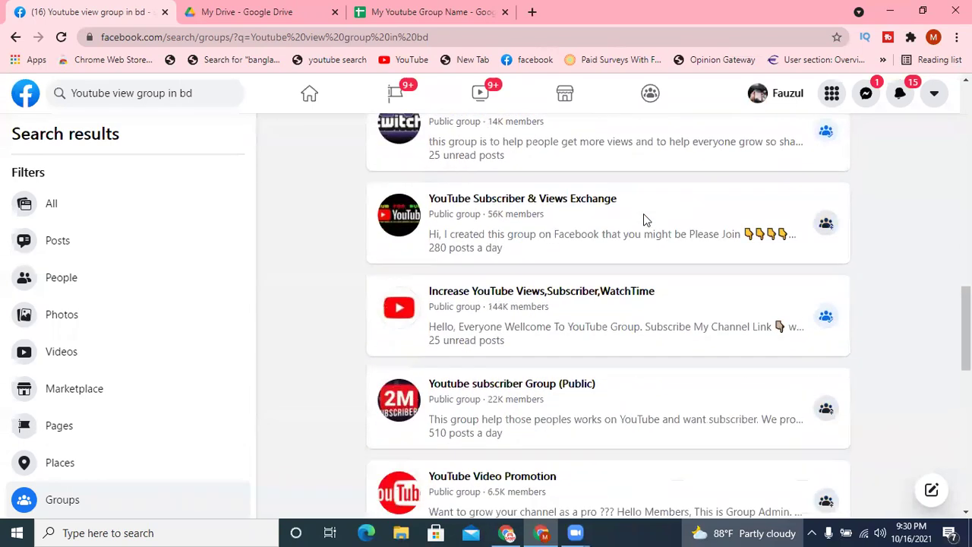
{"action": "scroll", "coordinate": [643, 219], "scroll_direction": "down", "scroll_amount": 3}
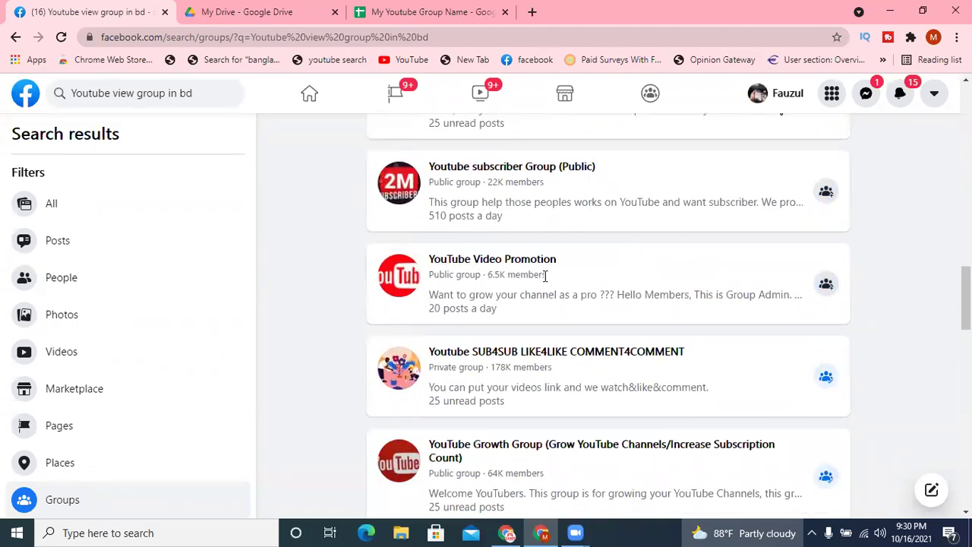
{"action": "scroll", "coordinate": [546, 277], "scroll_direction": "up", "scroll_amount": 12}
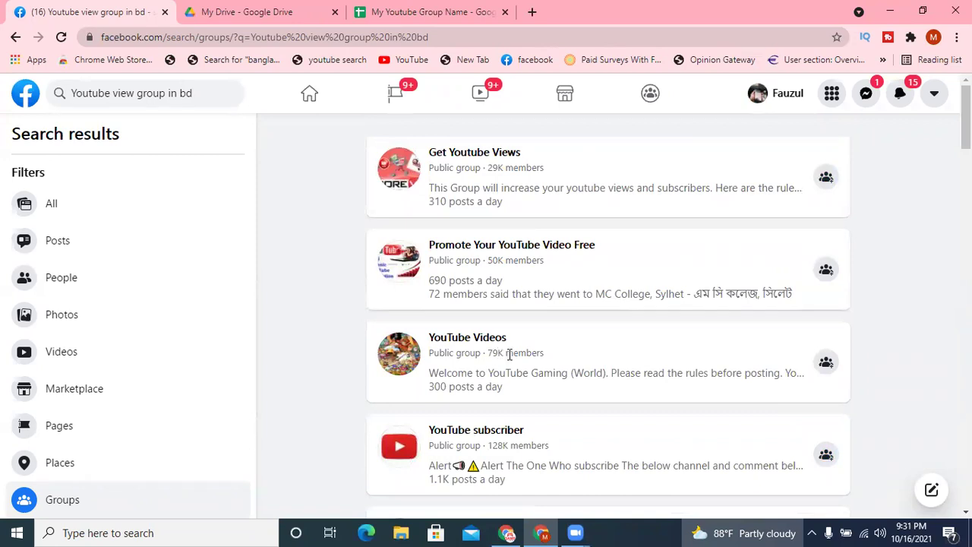
{"action": "scroll", "coordinate": [565, 415], "scroll_direction": "down", "scroll_amount": 2}
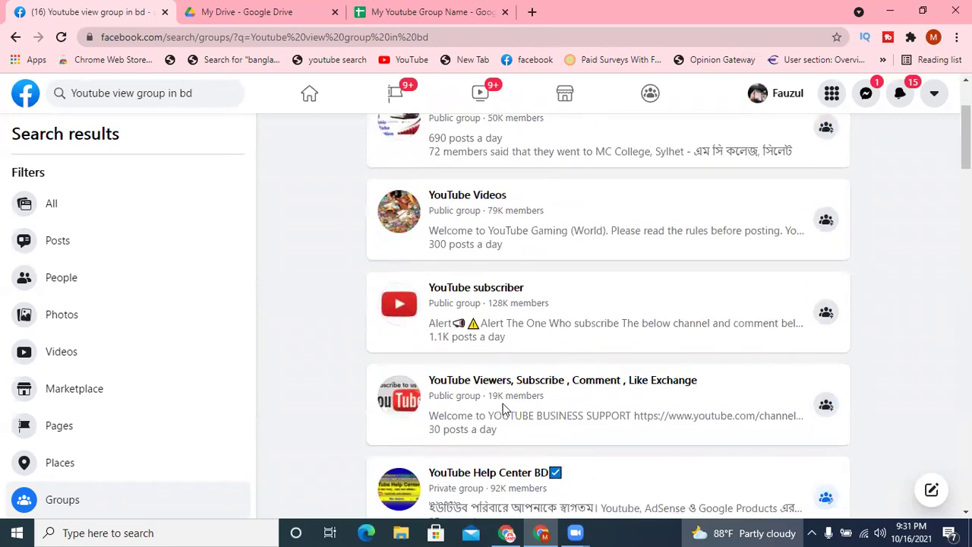
{"action": "scroll", "coordinate": [508, 410], "scroll_direction": "down", "scroll_amount": 2}
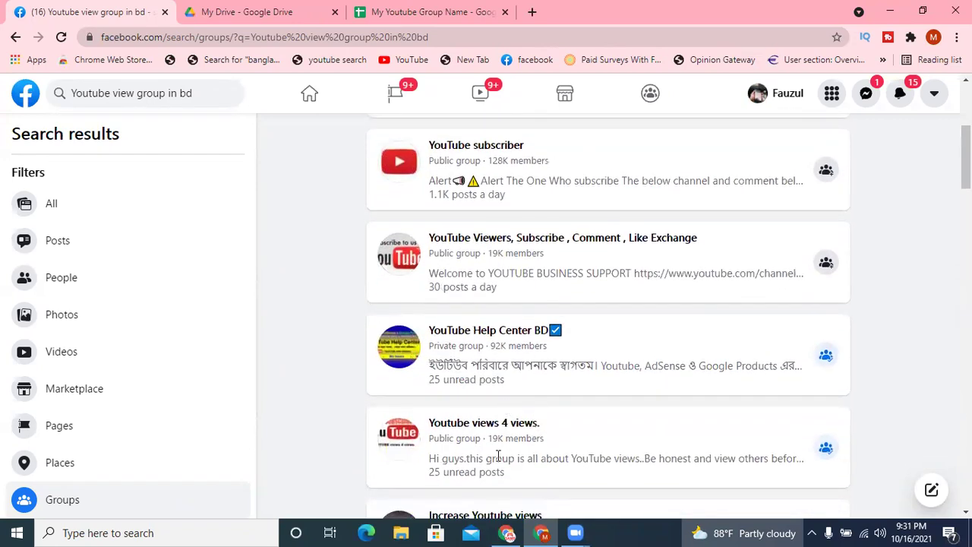
{"action": "scroll", "coordinate": [516, 449], "scroll_direction": "down", "scroll_amount": 1}
{"action": "scroll", "coordinate": [522, 441], "scroll_direction": "down", "scroll_amount": 1}
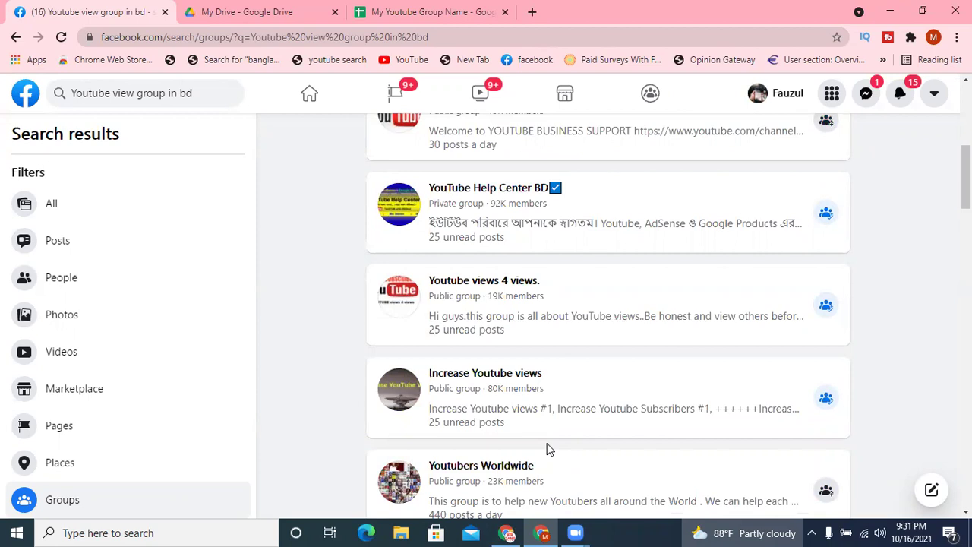
{"action": "scroll", "coordinate": [562, 414], "scroll_direction": "up", "scroll_amount": 5}
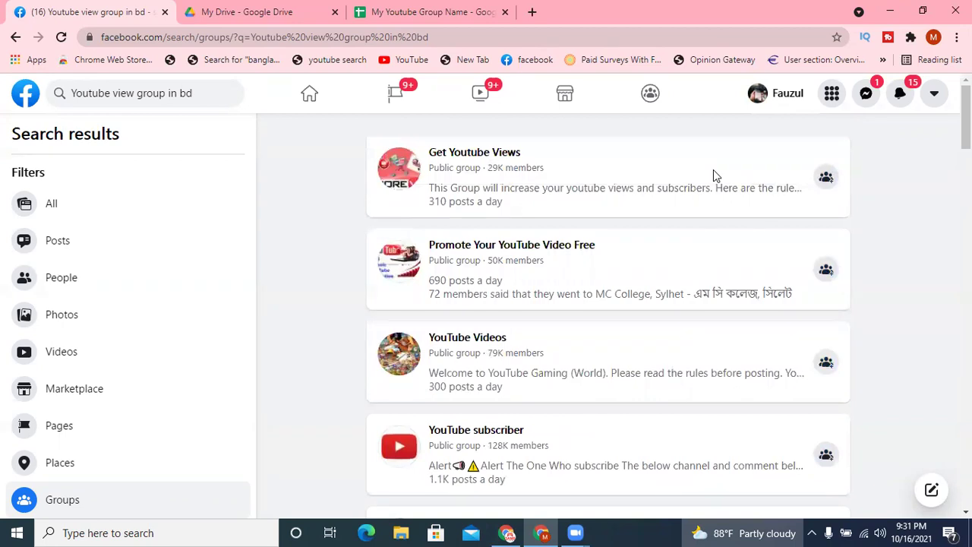
Step: Join the first five listed groups, from Get Youtube Views through YouTube Viewers, Subscribe , Comment , Like Exchange, and check the notifications
{"action": "left_click", "coordinate": [825, 179]}
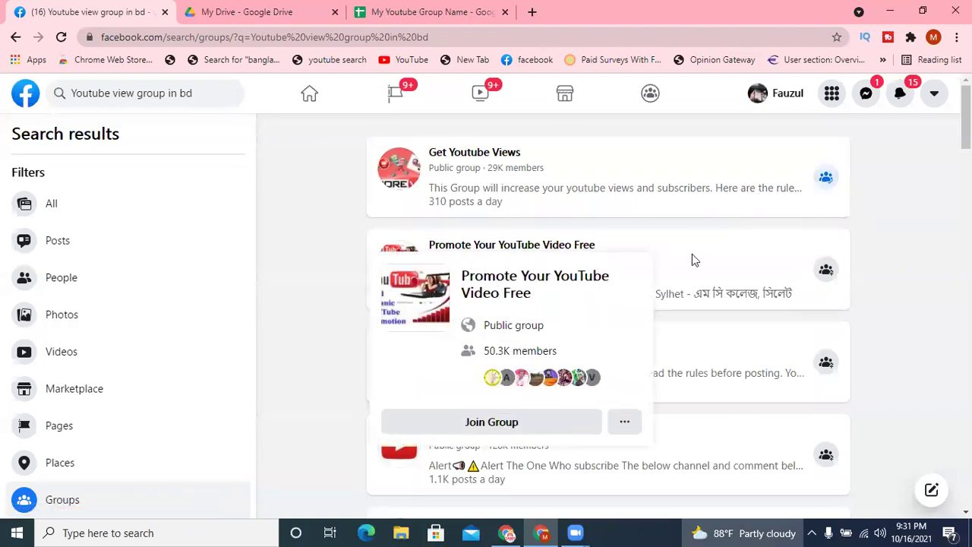
{"action": "left_click", "coordinate": [829, 279]}
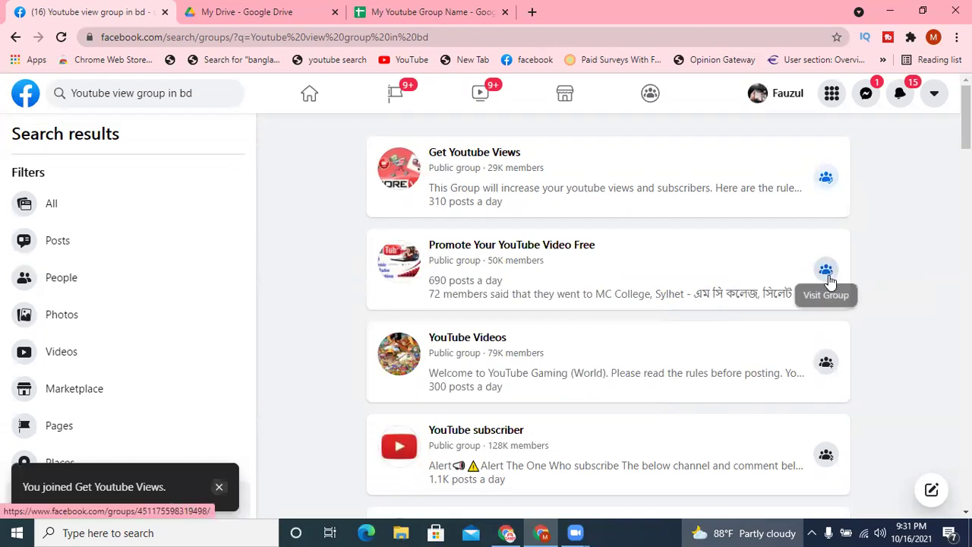
{"action": "scroll", "coordinate": [826, 281], "scroll_direction": "down", "scroll_amount": 1}
{"action": "left_click", "coordinate": [828, 294]}
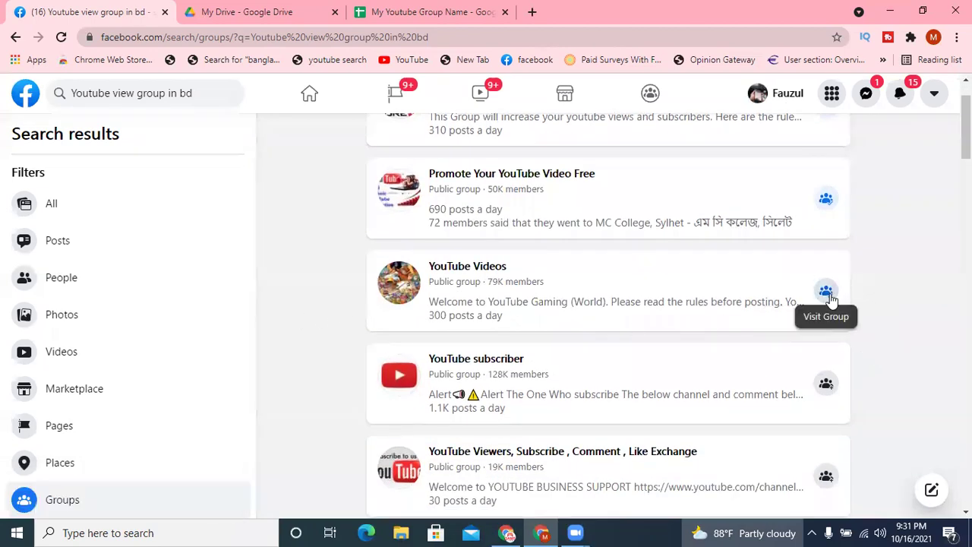
{"action": "scroll", "coordinate": [707, 346], "scroll_direction": "down", "scroll_amount": 2}
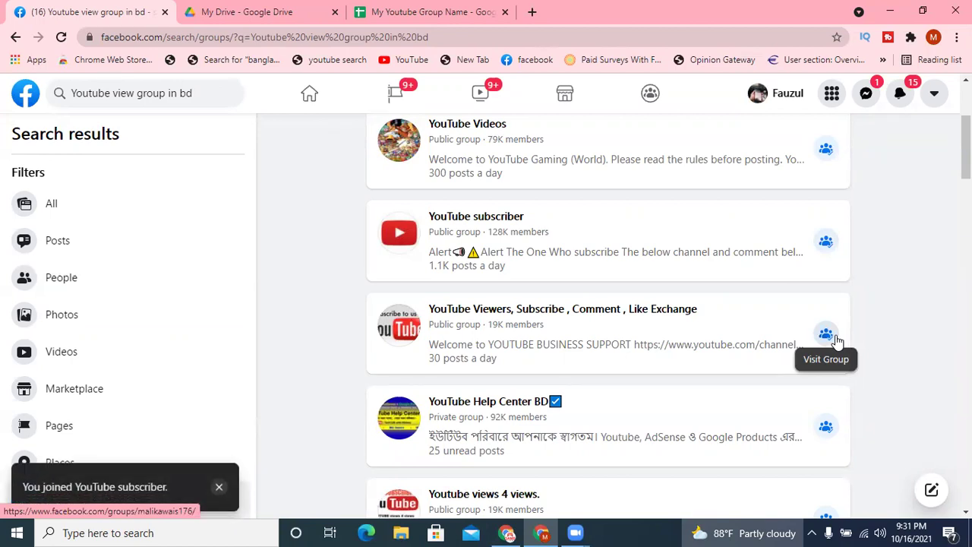
{"action": "scroll", "coordinate": [701, 316], "scroll_direction": "up", "scroll_amount": 3}
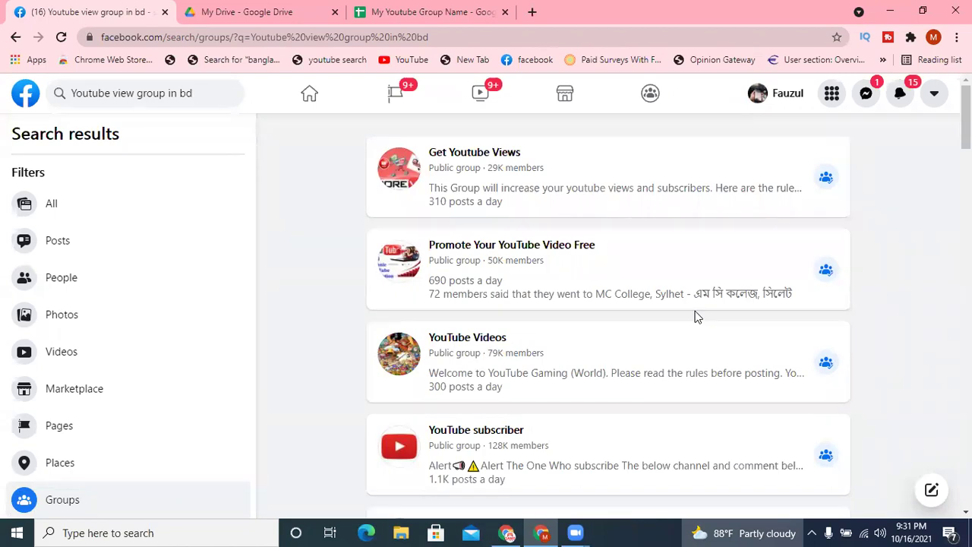
{"action": "left_click", "coordinate": [920, 112]}
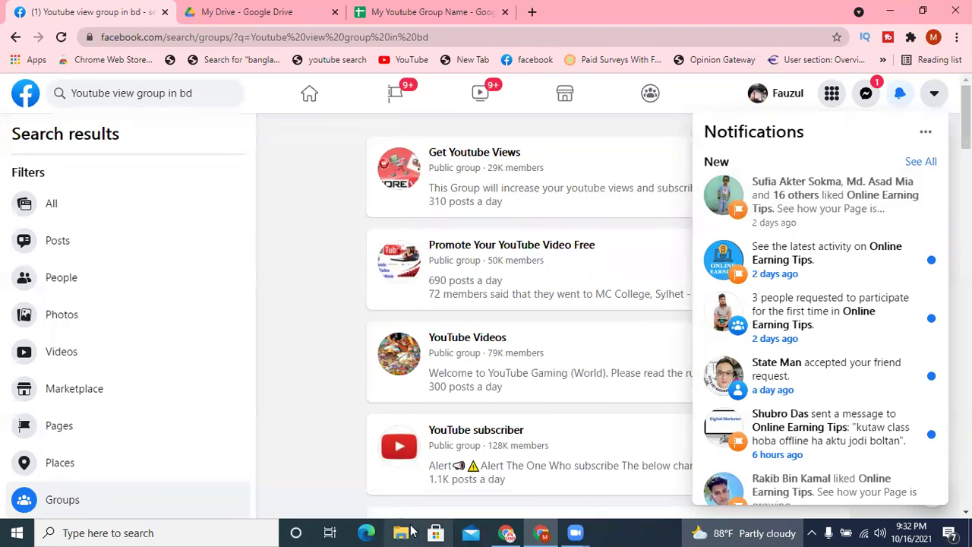
{"action": "left_click", "coordinate": [337, 284]}
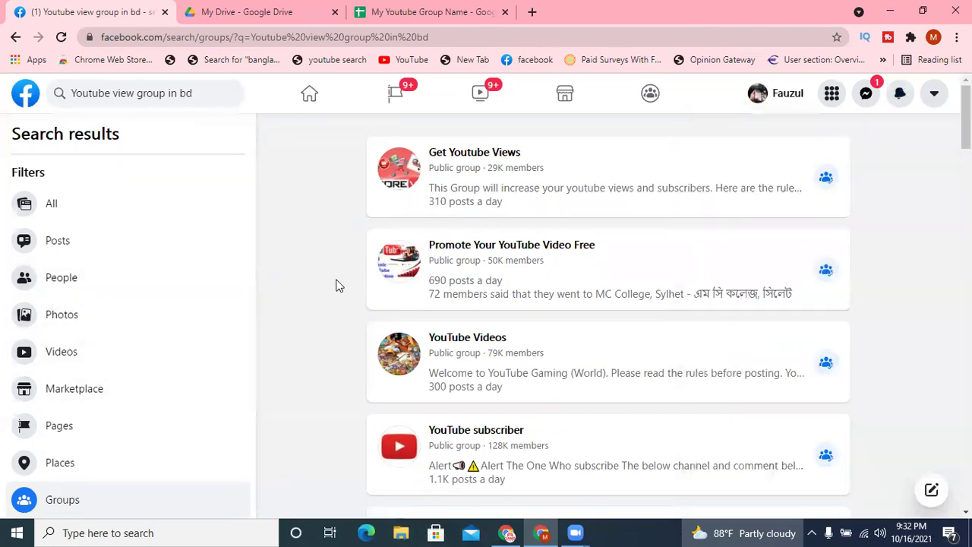
Step: Open the Get Youtube Views group in a new browser tab and view its discussion page and About information
{"action": "right_click", "coordinate": [480, 158]}
{"action": "left_click", "coordinate": [521, 168]}
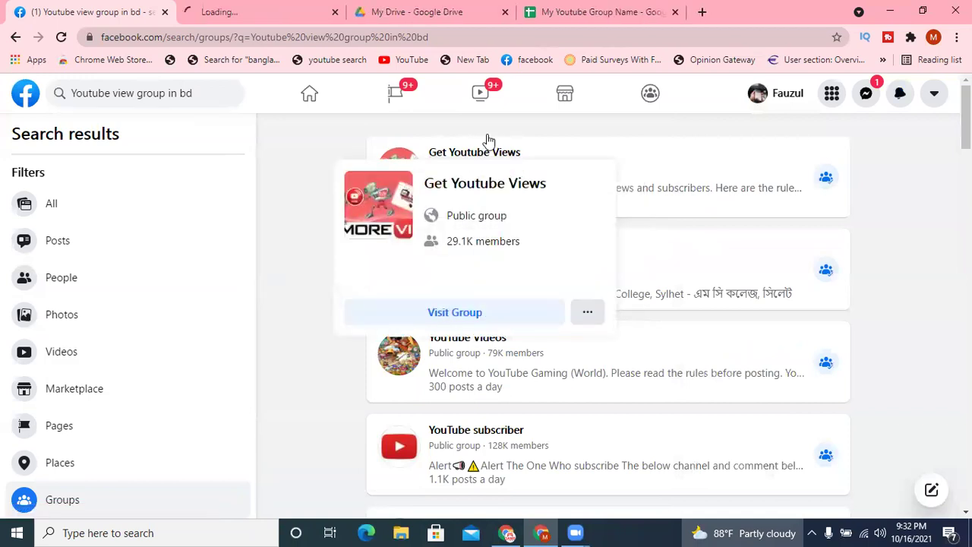
{"action": "left_click", "coordinate": [282, 12]}
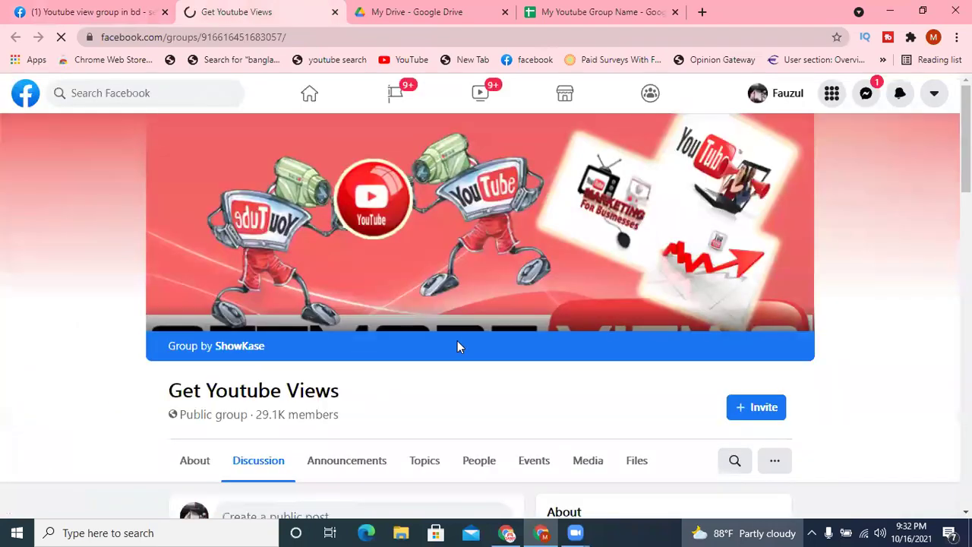
{"action": "scroll", "coordinate": [457, 346], "scroll_direction": "down", "scroll_amount": 4}
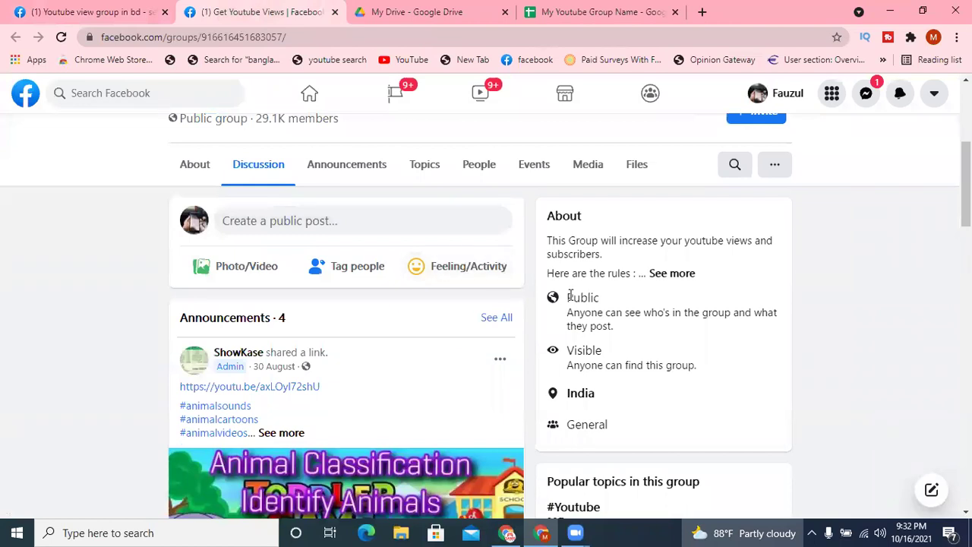
Step: Copy the group name Get Youtube Views from its Facebook page into cell A2 of the spreadsheet and set its font size to 18
{"action": "scroll", "coordinate": [584, 288], "scroll_direction": "up", "scroll_amount": 3}
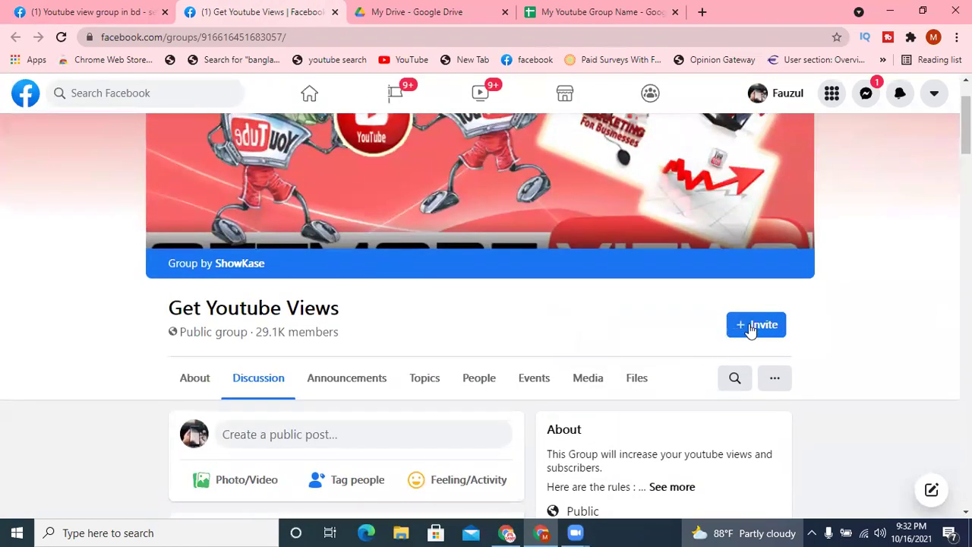
{"action": "scroll", "coordinate": [420, 262], "scroll_direction": "up", "scroll_amount": 1}
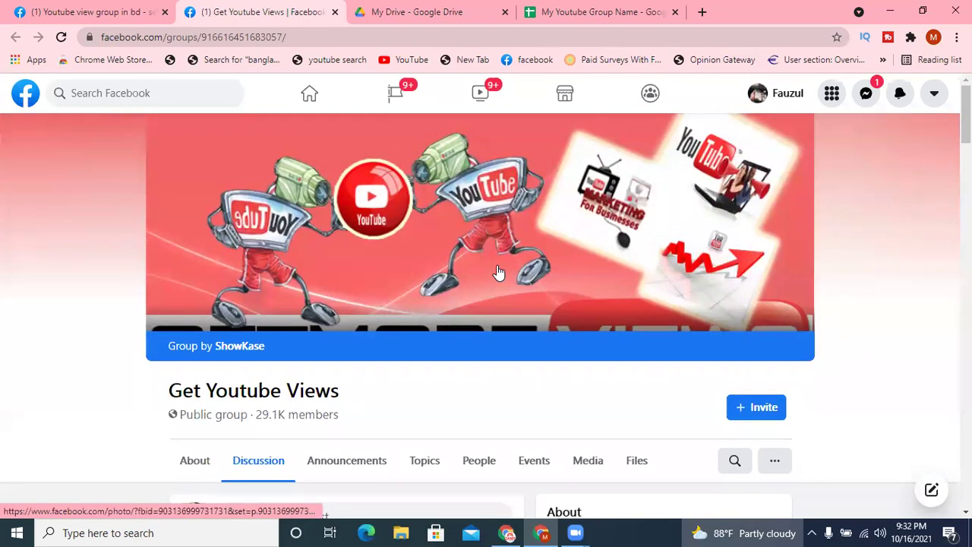
{"action": "left_click", "coordinate": [579, 14]}
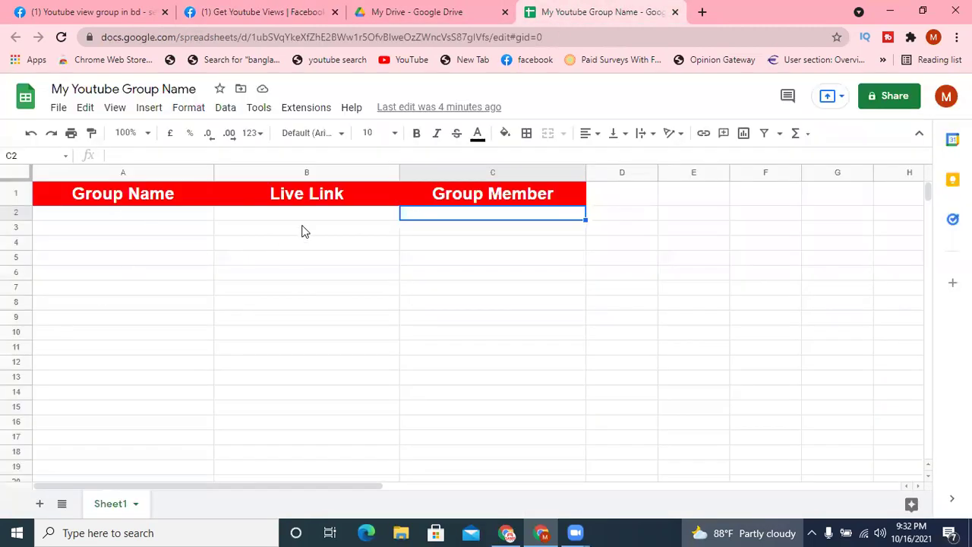
{"action": "left_click", "coordinate": [273, 12]}
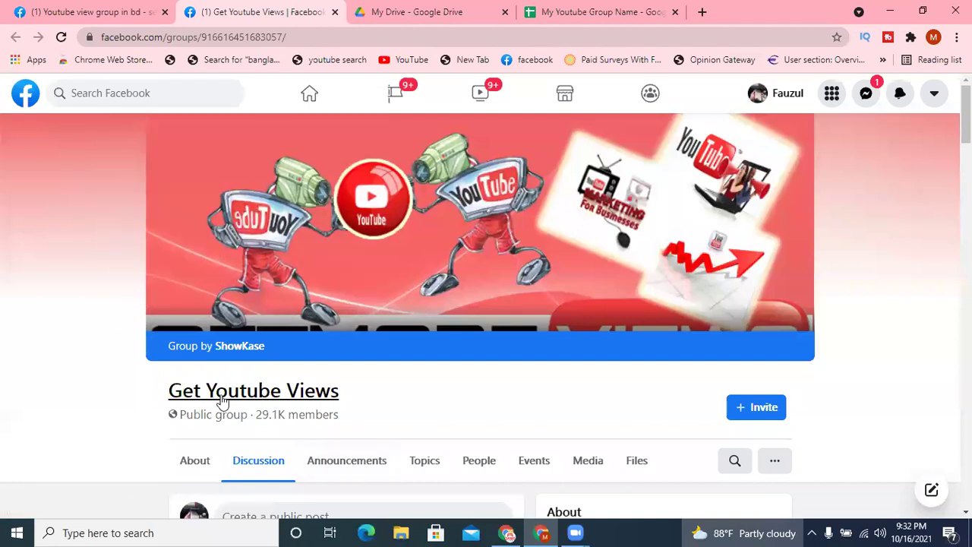
{"action": "left_click_drag", "start_coordinate": [343, 399], "coordinate": [161, 393]}
{"action": "key", "text": "ctrl+c"}
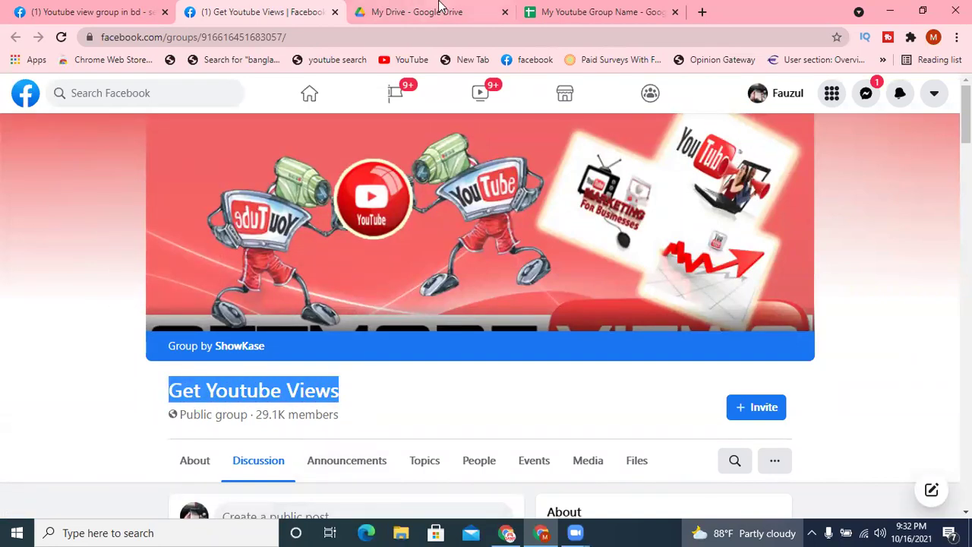
{"action": "left_click", "coordinate": [566, 11]}
{"action": "left_click", "coordinate": [178, 219]}
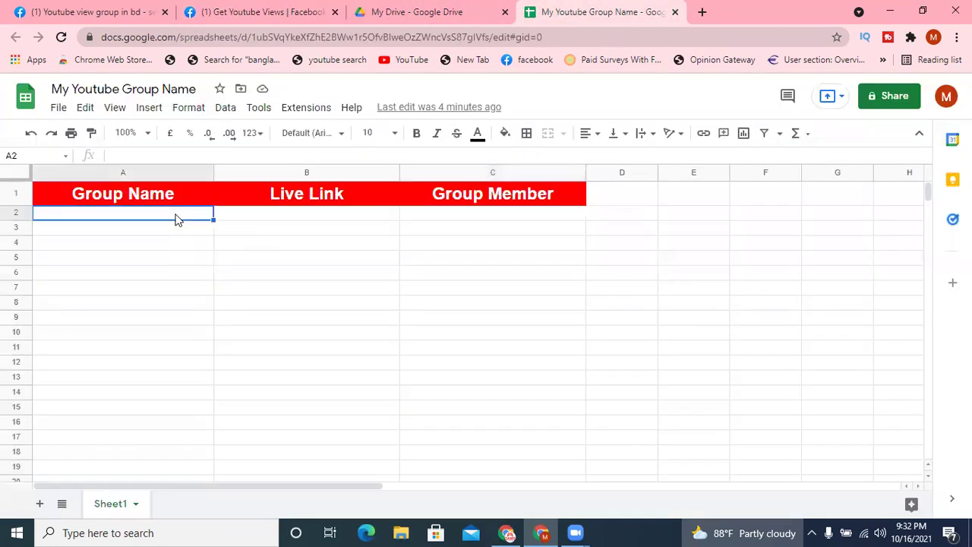
{"action": "key", "text": "ctrl+v"}
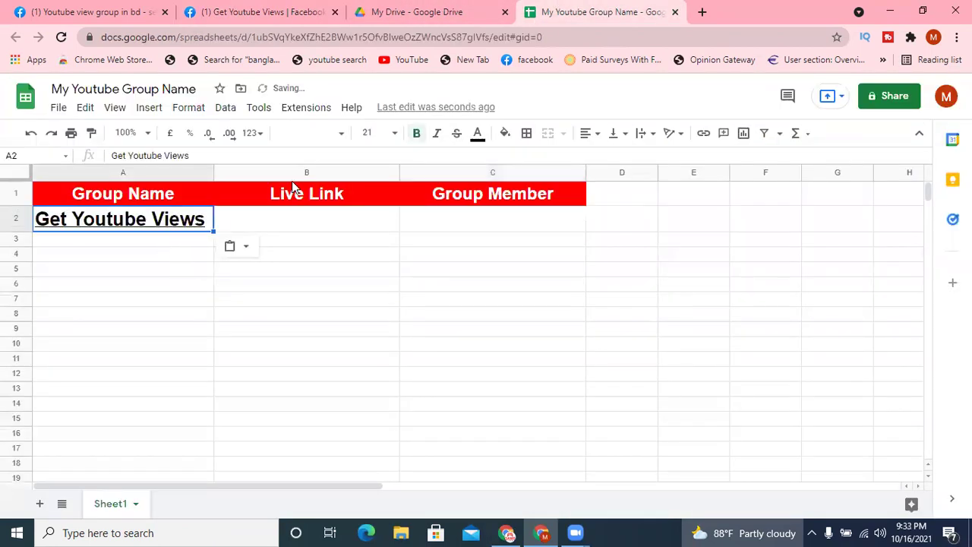
{"action": "left_click", "coordinate": [392, 135]}
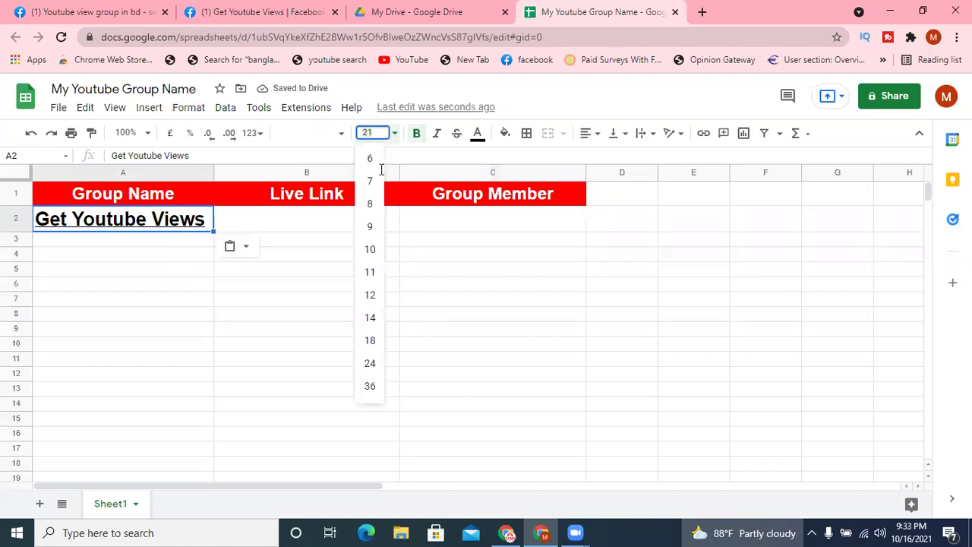
{"action": "left_click", "coordinate": [382, 341]}
Step: Change the header in cell B1 to "Group Link"
{"action": "left_click", "coordinate": [295, 219]}
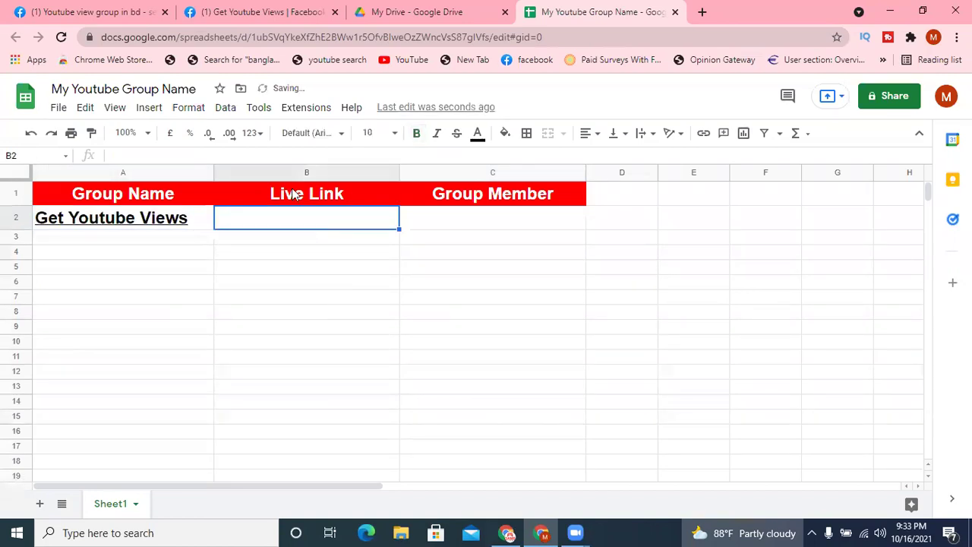
{"action": "left_click", "coordinate": [216, 11]}
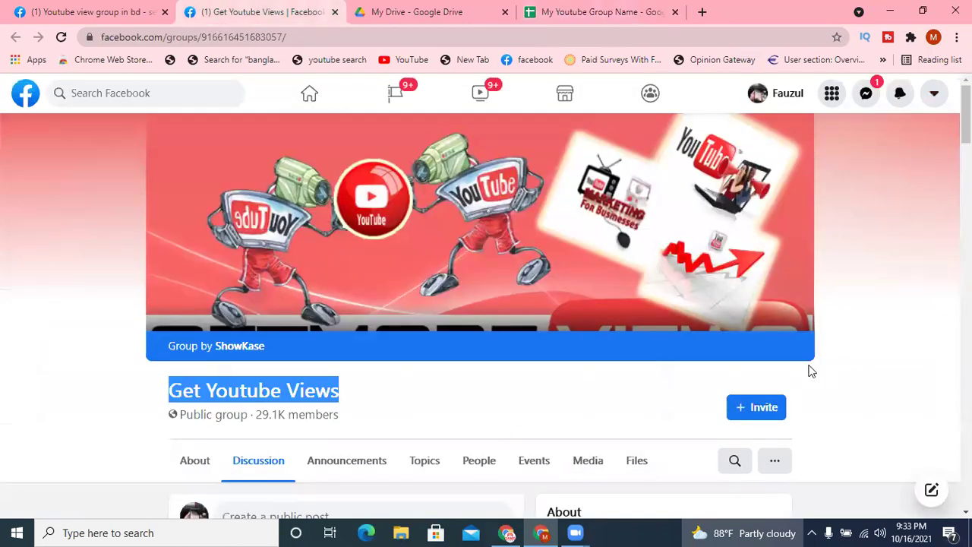
{"action": "left_click", "coordinate": [849, 352]}
{"action": "scroll", "coordinate": [849, 358], "scroll_direction": "down", "scroll_amount": 1}
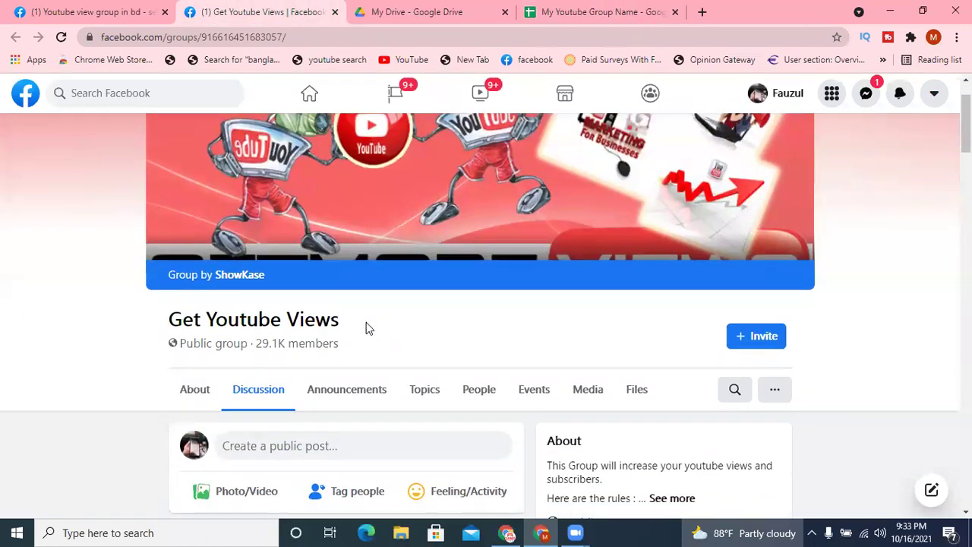
{"action": "left_click", "coordinate": [598, 13]}
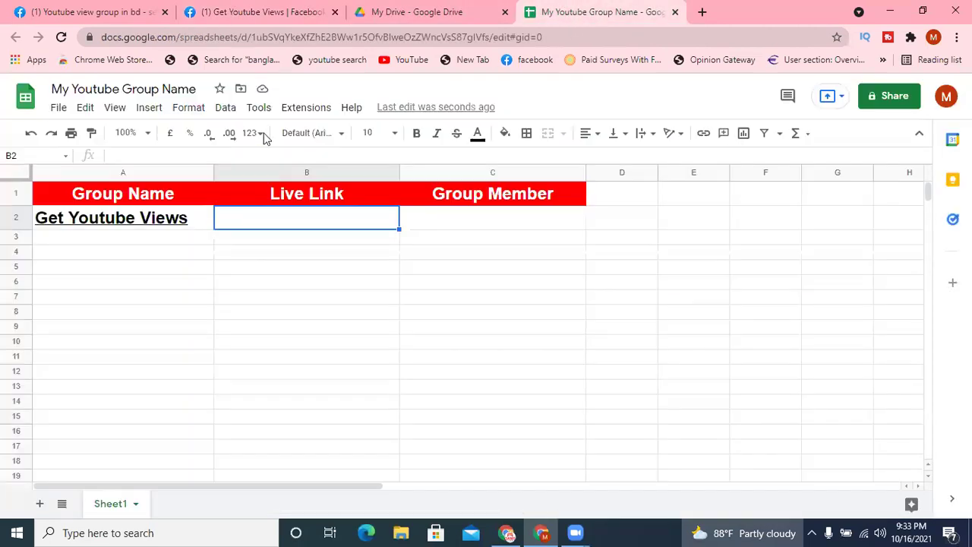
{"action": "double_click", "coordinate": [303, 193]}
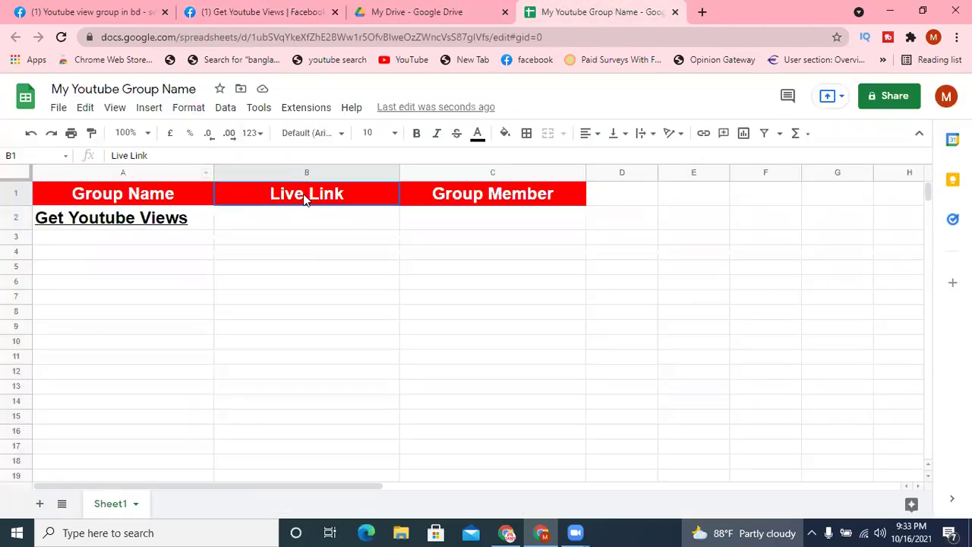
{"action": "left_click_drag", "start_coordinate": [304, 194], "coordinate": [267, 196]}
{"action": "type", "text": "Group"}
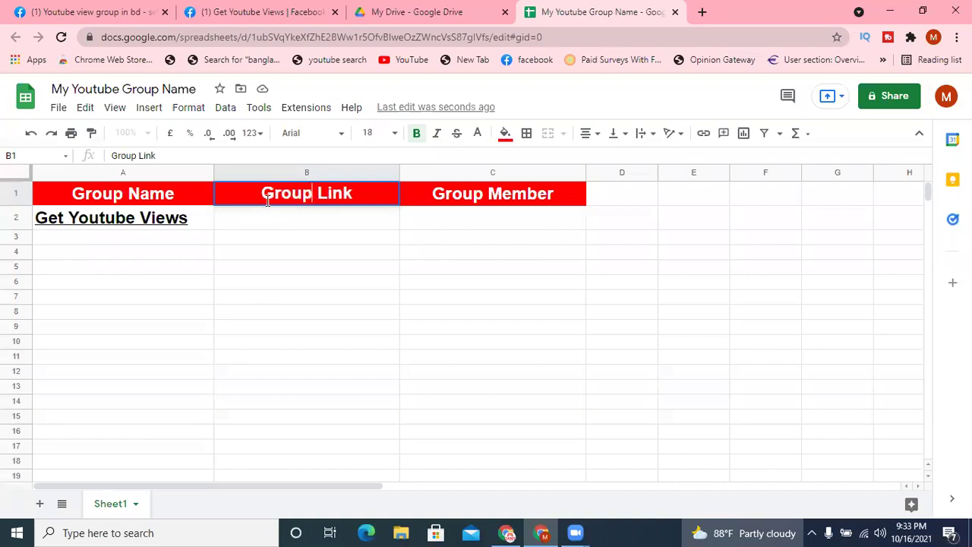
{"action": "key", "text": "Return"}
Step: Copy the Get Youtube Views group's web address from Facebook into cell B2 of the spreadsheet
{"action": "left_click", "coordinate": [289, 11]}
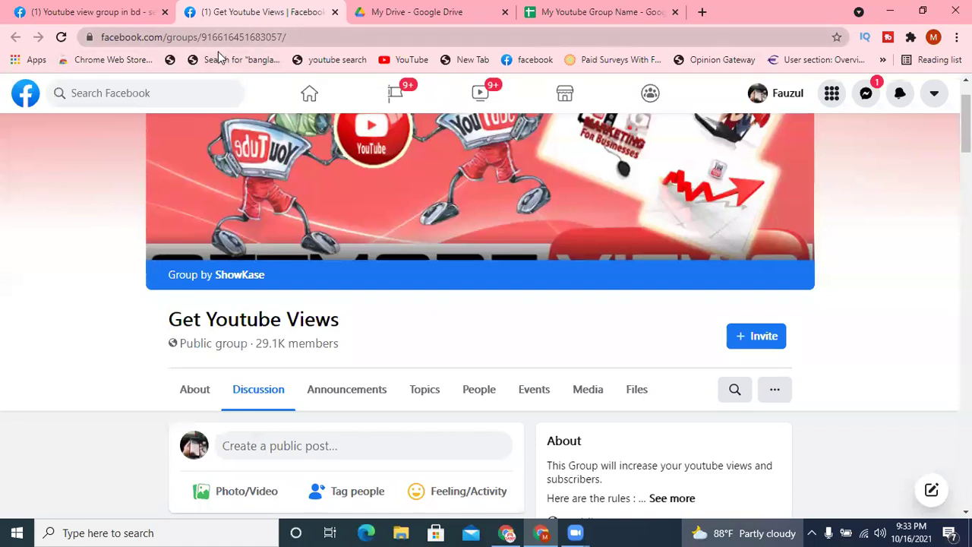
{"action": "key", "text": "ctrl+l"}
{"action": "key", "text": "ctrl+c"}
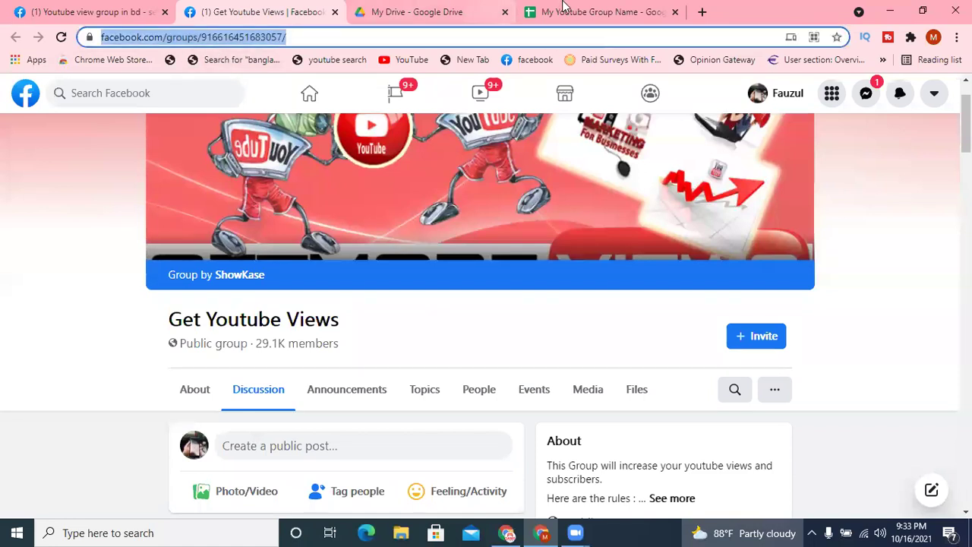
{"action": "left_click", "coordinate": [600, 11]}
{"action": "key", "text": "ctrl+v"}
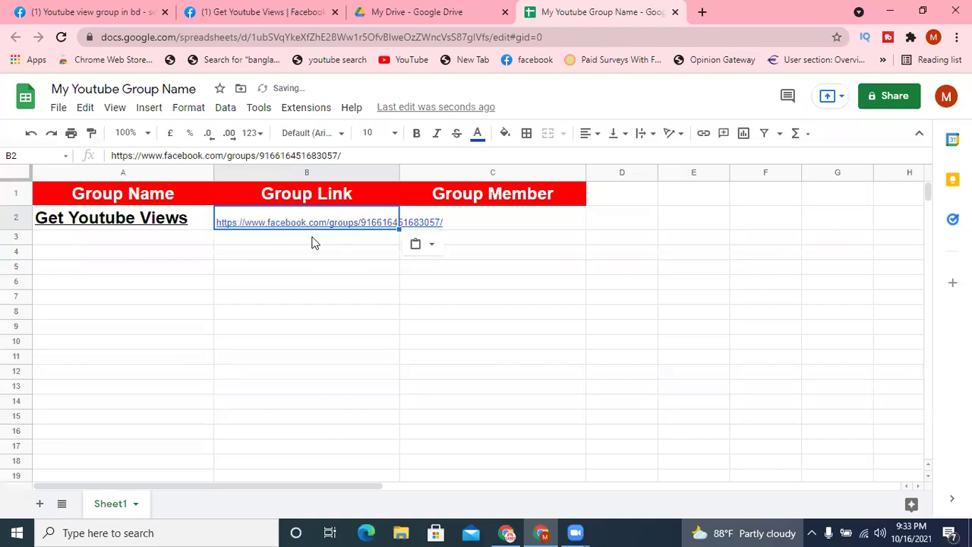
Step: Copy the member count "29.1K members" from the Get Youtube Views page into cell C2 of the spreadsheet
{"action": "left_click", "coordinate": [499, 228]}
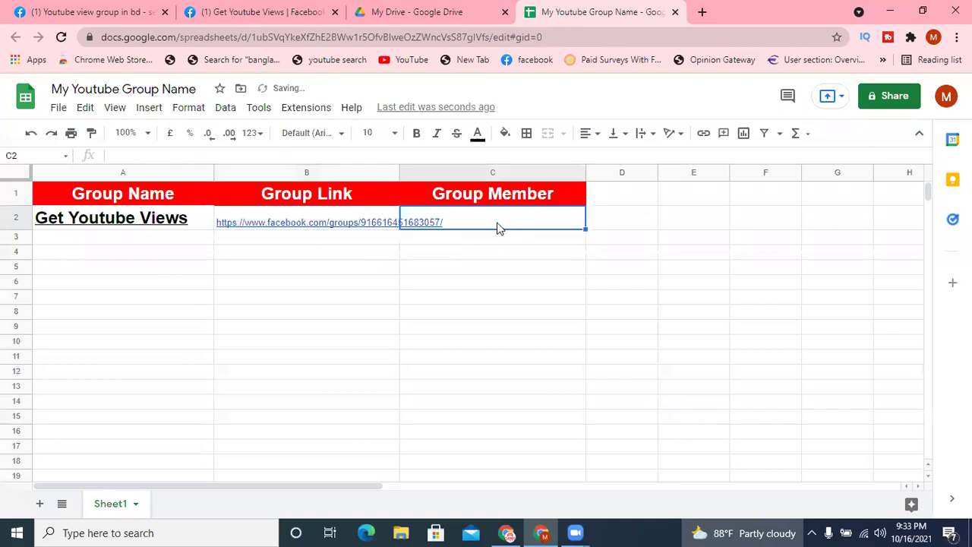
{"action": "left_click", "coordinate": [216, 12]}
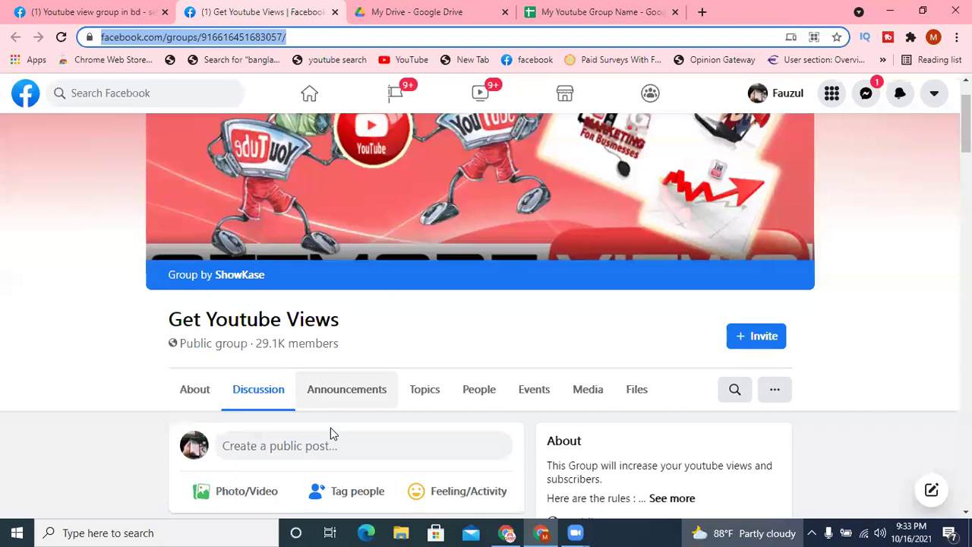
{"action": "left_click_drag", "start_coordinate": [256, 342], "coordinate": [345, 343]}
{"action": "key", "text": "ctrl+c"}
{"action": "left_click", "coordinate": [584, 11]}
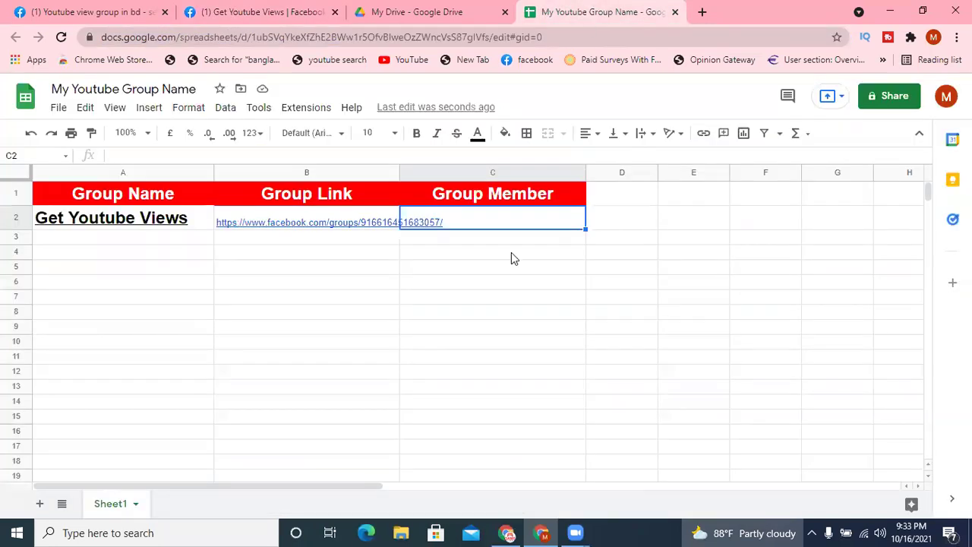
{"action": "key", "text": "ctrl+v"}
{"action": "left_click_drag", "start_coordinate": [330, 282], "coordinate": [345, 296]}
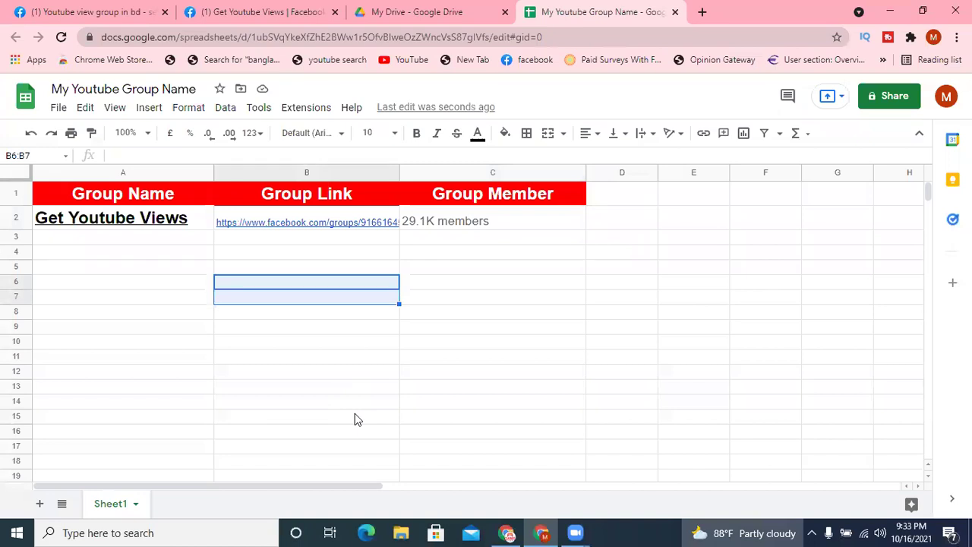
Step: Close the Get Youtube Views page and open the Promote Your YouTube Video Free group from the Facebook search results in a new browser tab
{"action": "left_click", "coordinate": [285, 11]}
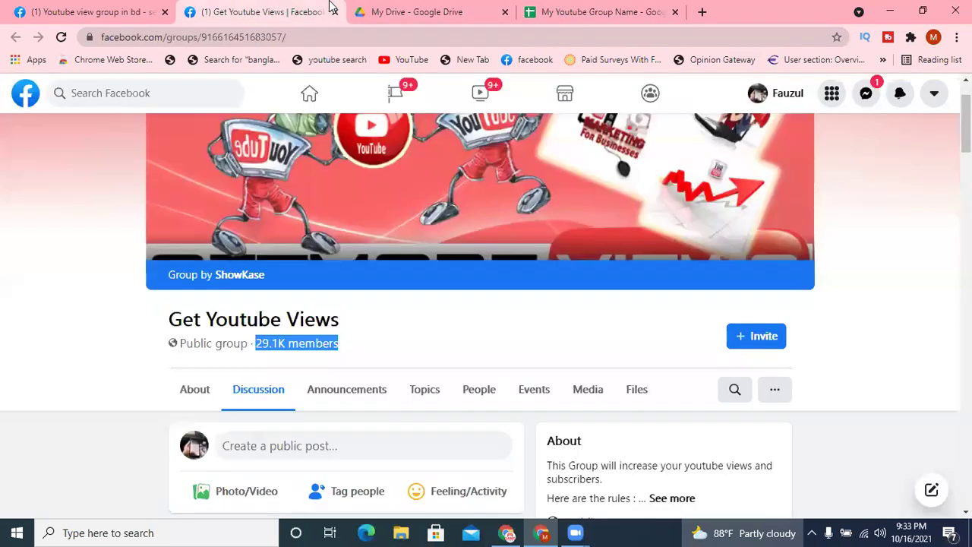
{"action": "left_click", "coordinate": [334, 13]}
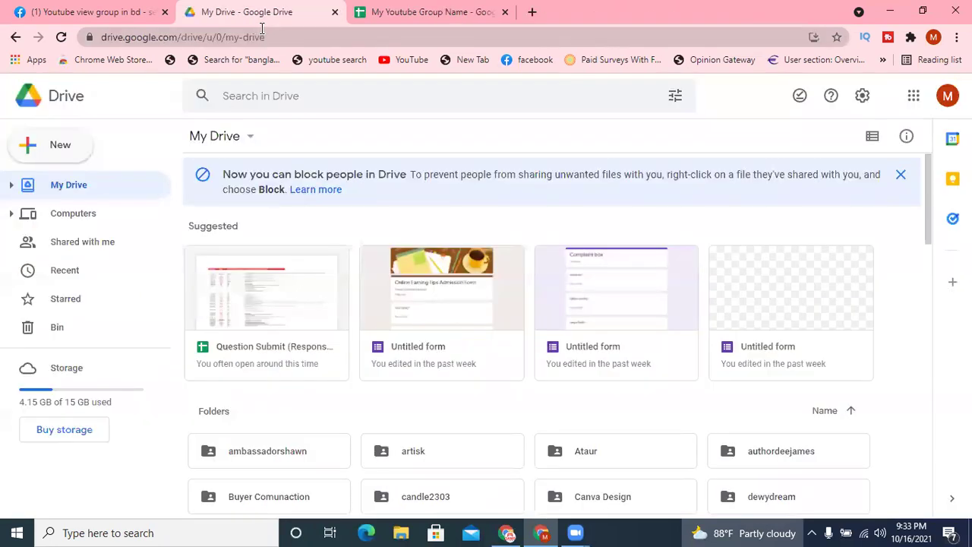
{"action": "left_click", "coordinate": [126, 9]}
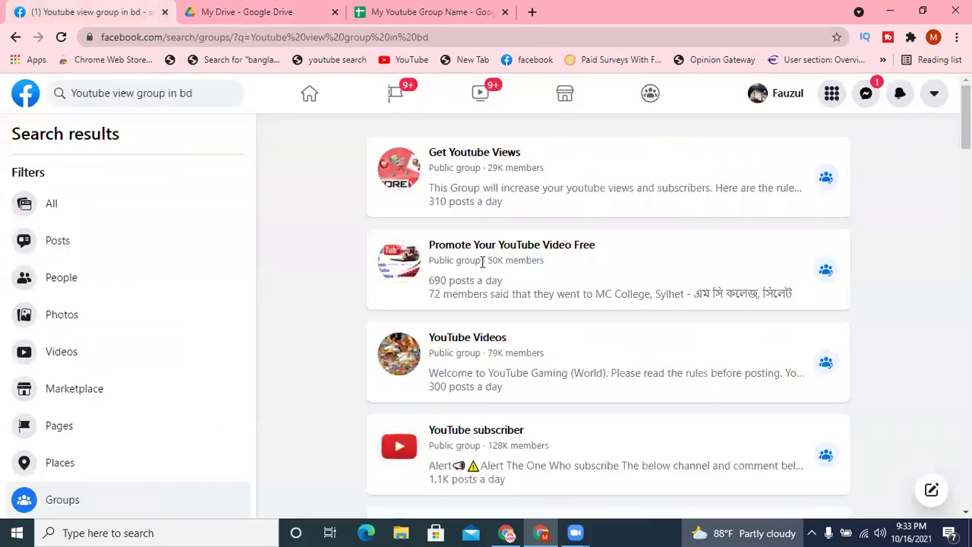
{"action": "right_click", "coordinate": [555, 250]}
{"action": "left_click", "coordinate": [559, 257]}
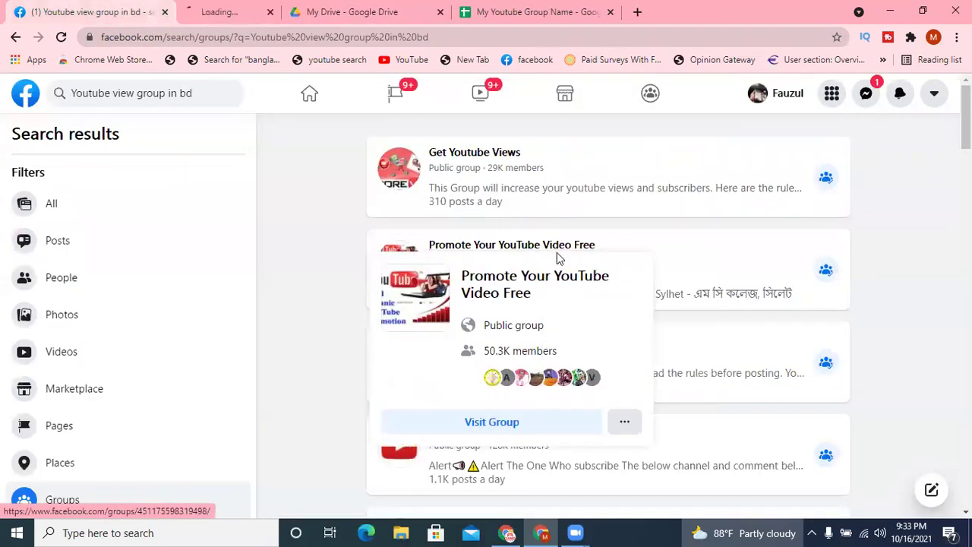
{"action": "left_click", "coordinate": [279, 13]}
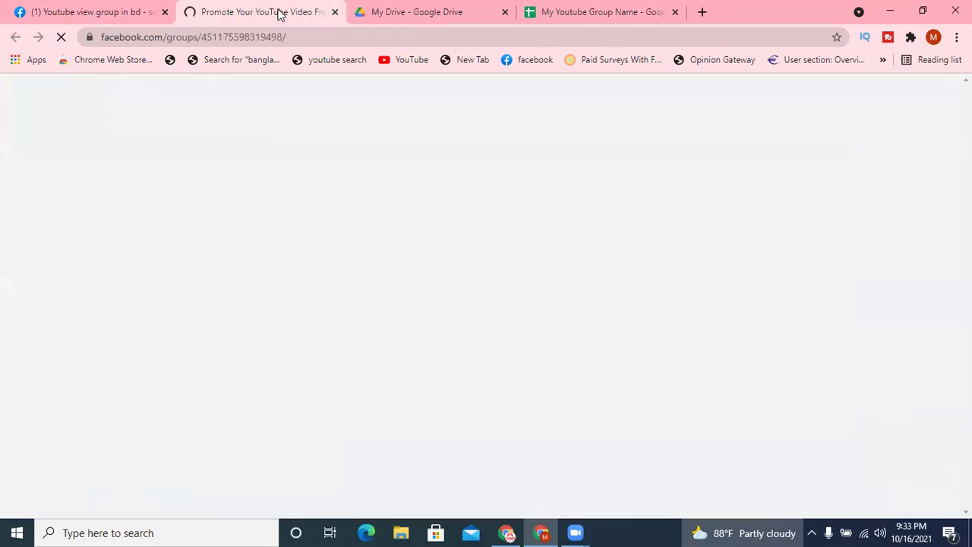
Step: Copy the group name Promote Your YouTube Video Free from its Facebook page into cell A3 and set its font size to 18
{"action": "scroll", "coordinate": [228, 401], "scroll_direction": "down", "scroll_amount": 3}
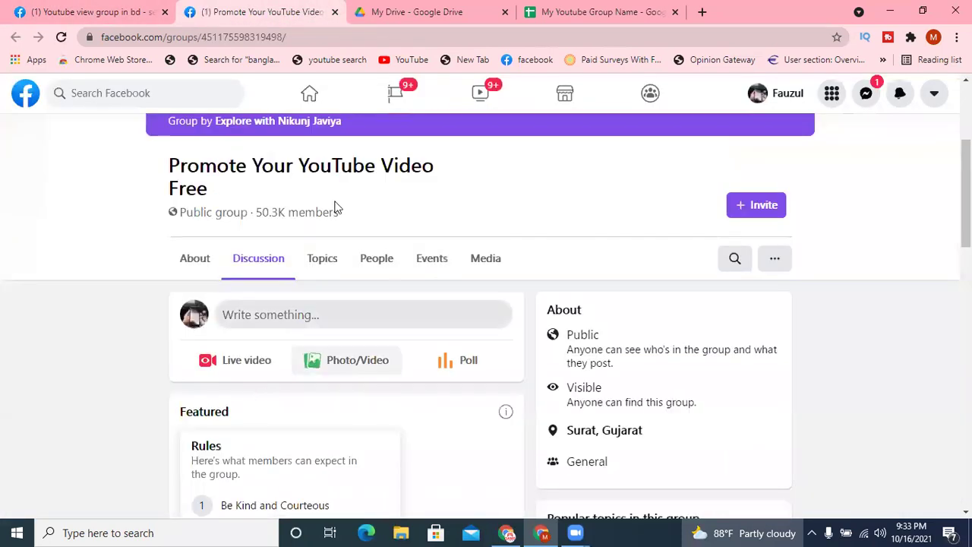
{"action": "left_click_drag", "start_coordinate": [226, 195], "coordinate": [160, 173]}
{"action": "key", "text": "ctrl+c"}
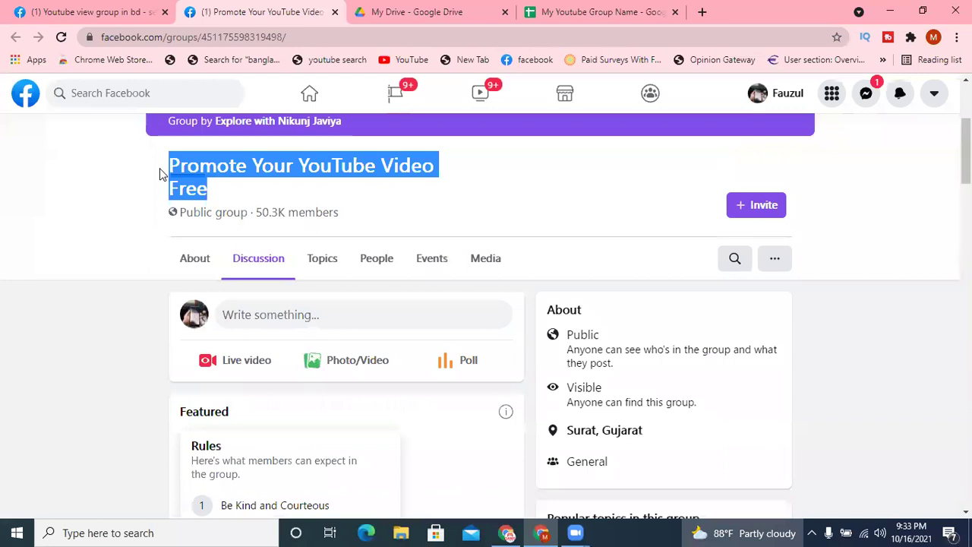
{"action": "left_click", "coordinate": [581, 9]}
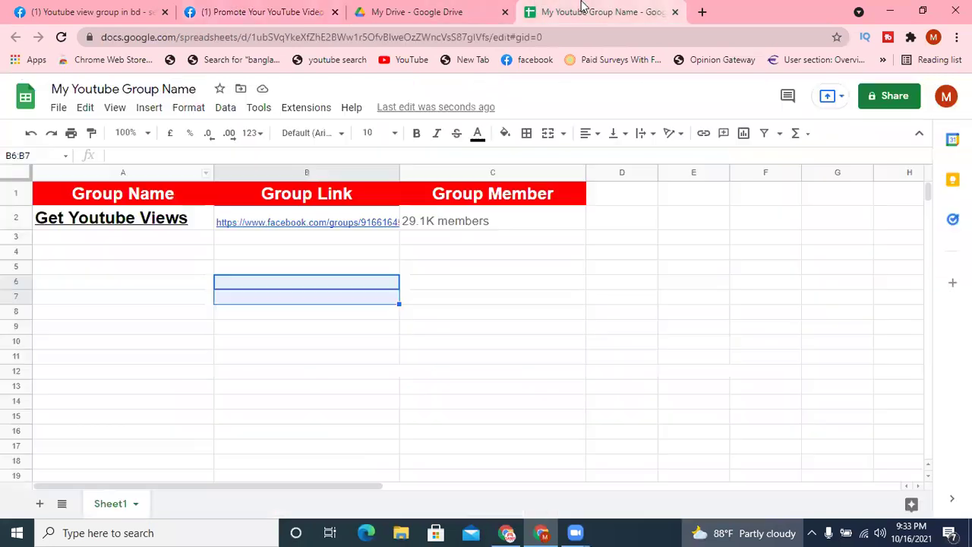
{"action": "left_click", "coordinate": [182, 238]}
{"action": "key", "text": "ctrl+v"}
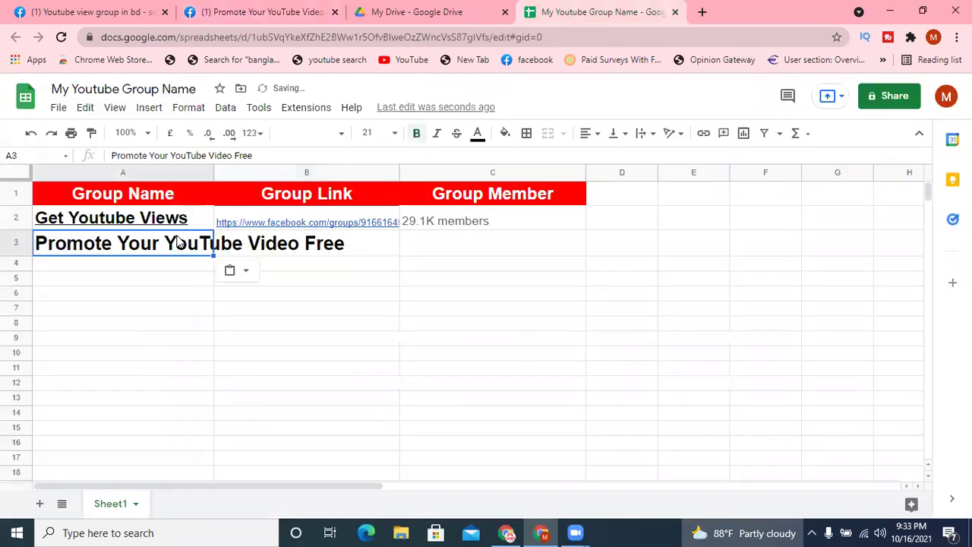
{"action": "left_click", "coordinate": [384, 133]}
{"action": "left_click", "coordinate": [369, 340]}
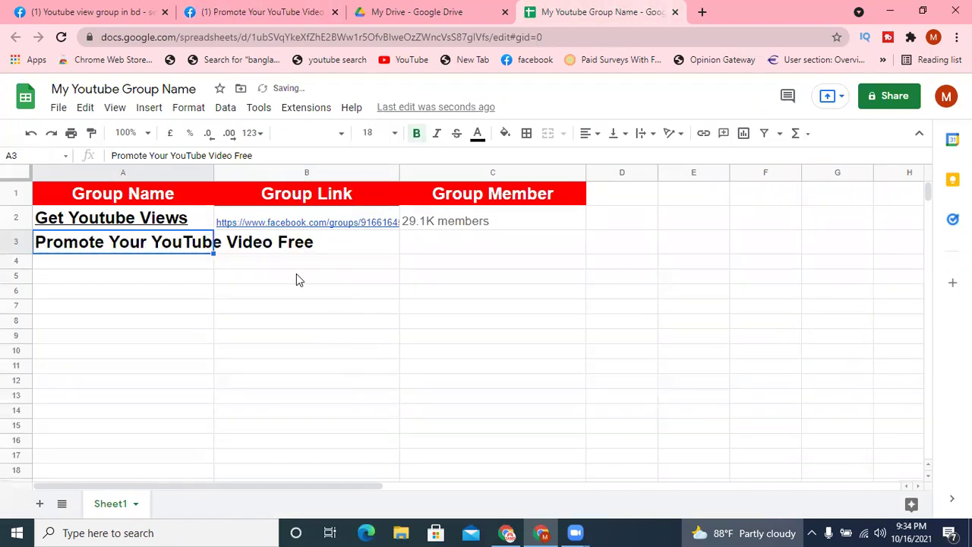
Step: Copy the Promote Your YouTube Video Free group's web address from Facebook into cell B3 of the spreadsheet
{"action": "left_click", "coordinate": [340, 244]}
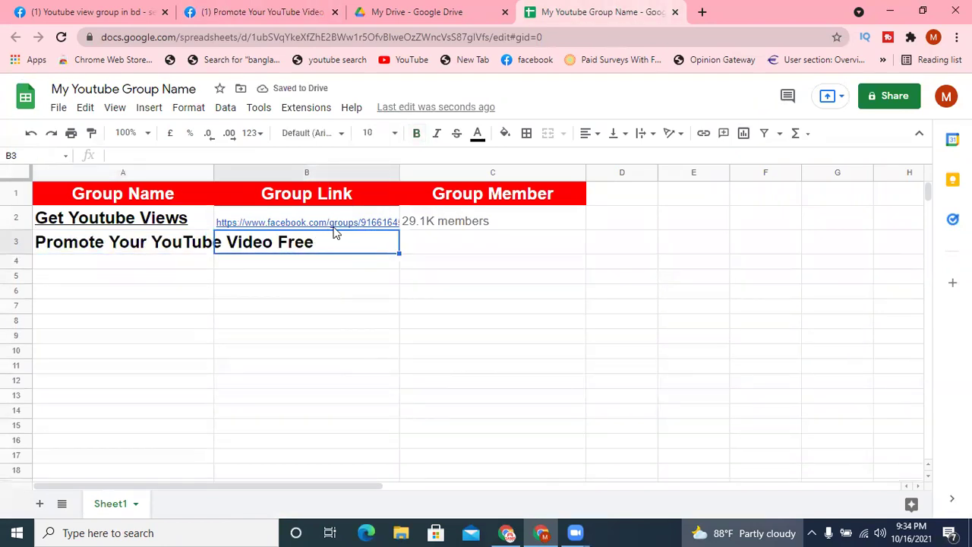
{"action": "left_click", "coordinate": [220, 12]}
{"action": "left_click", "coordinate": [219, 35]}
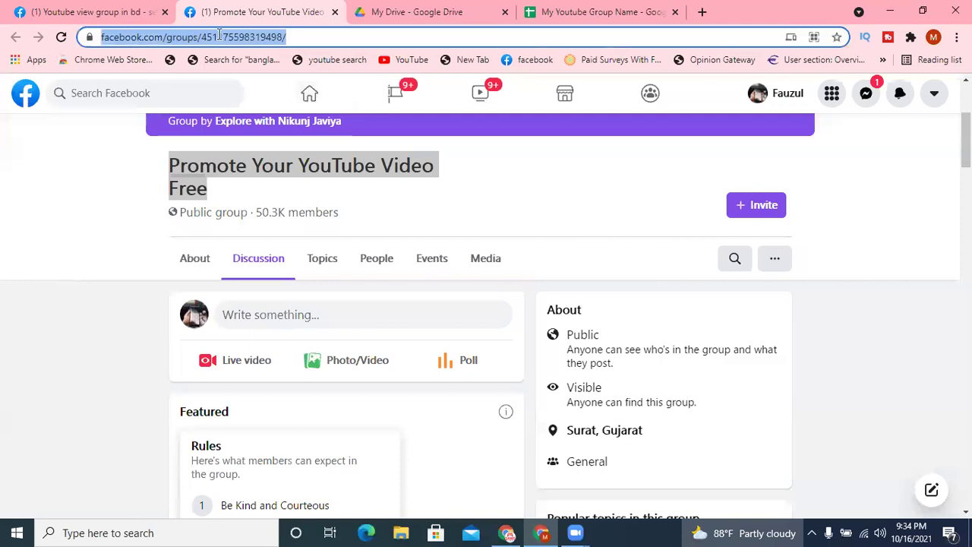
{"action": "left_click", "coordinate": [619, 12]}
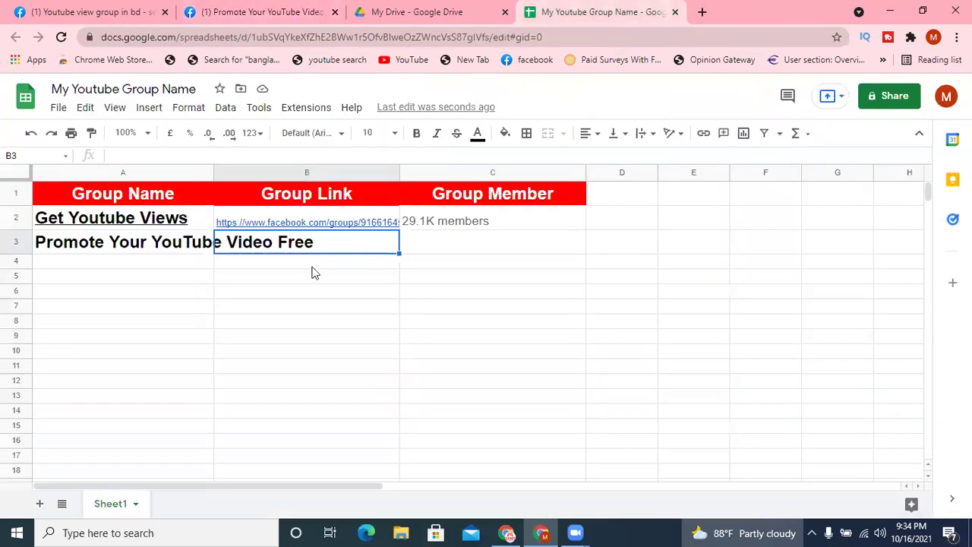
{"action": "key", "text": "ctrl+v"}
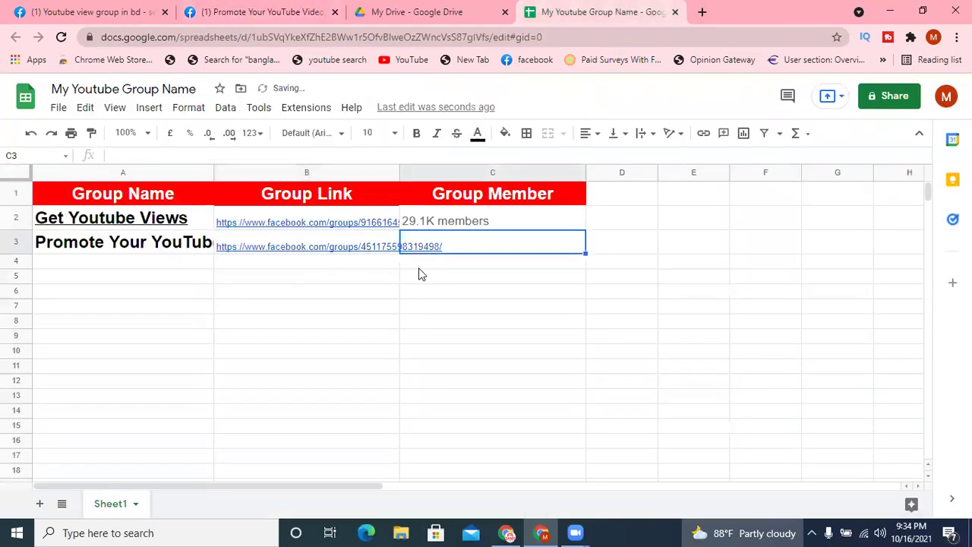
Step: Copy the member count "50.3K members" from the Promote Your YouTube Video Free page into cell C3 of the spreadsheet
{"action": "left_click", "coordinate": [307, 12]}
{"action": "left_click_drag", "start_coordinate": [343, 213], "coordinate": [258, 216]}
{"action": "key", "text": "ctrl+c"}
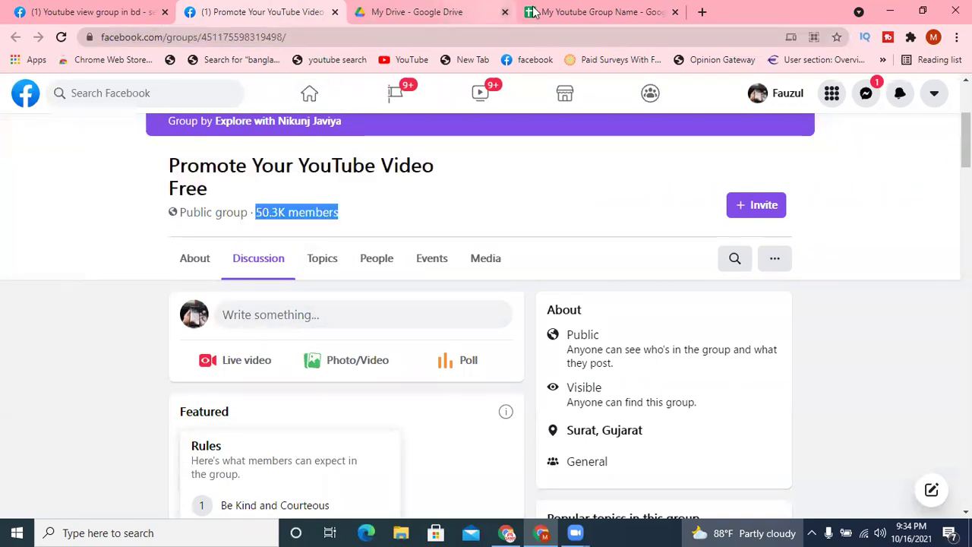
{"action": "left_click", "coordinate": [585, 12]}
{"action": "key", "text": "ctrl+v"}
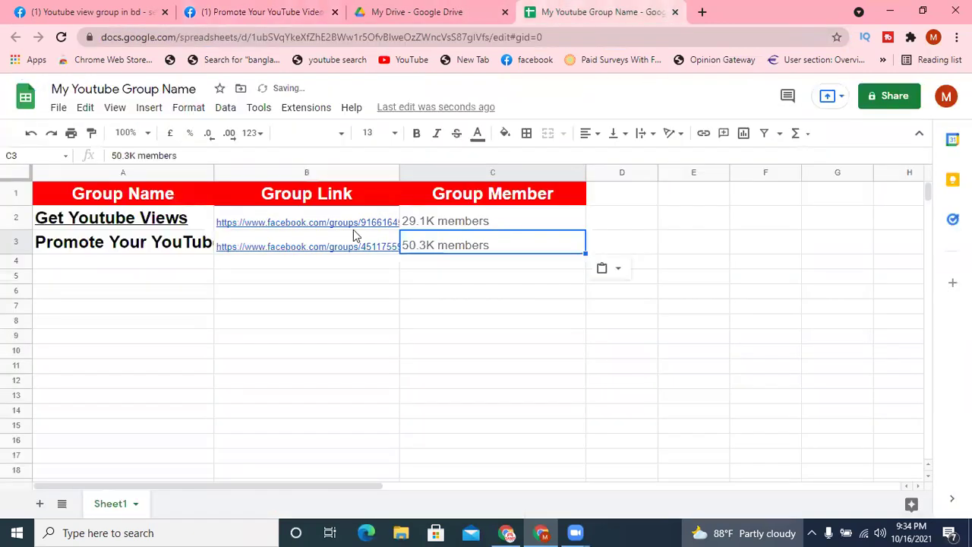
Step: Close the Promote Your YouTube Video Free page and open the YouTube Videos group from the Facebook search results in a new browser tab
{"action": "left_click", "coordinate": [161, 262]}
{"action": "left_click", "coordinate": [279, 10]}
{"action": "left_click", "coordinate": [335, 12]}
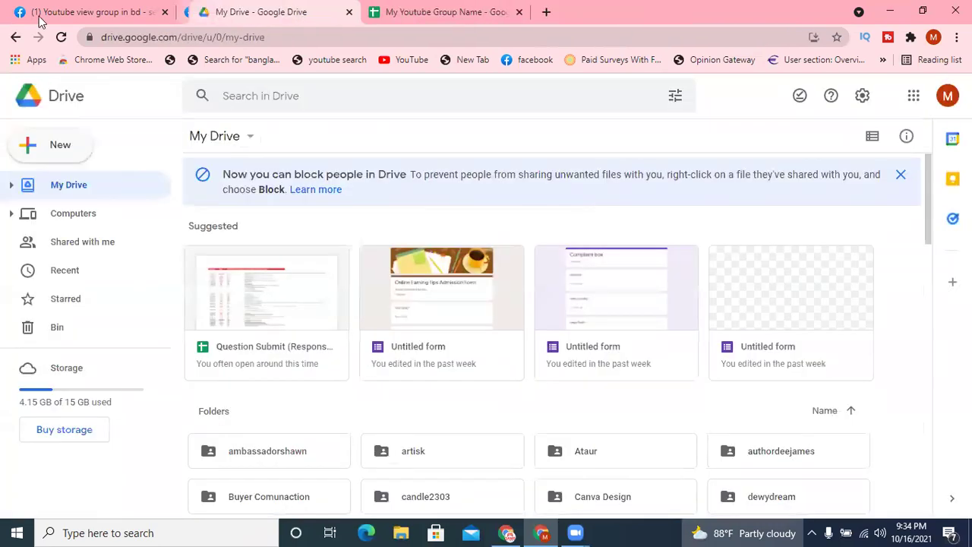
{"action": "left_click", "coordinate": [42, 12]}
{"action": "right_click", "coordinate": [480, 337]}
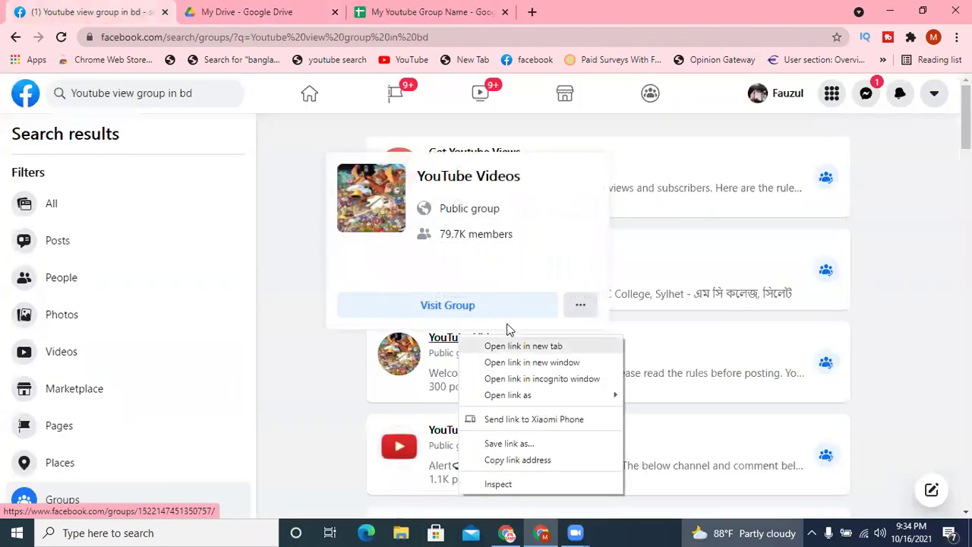
{"action": "left_click", "coordinate": [493, 348]}
{"action": "left_click", "coordinate": [258, 7]}
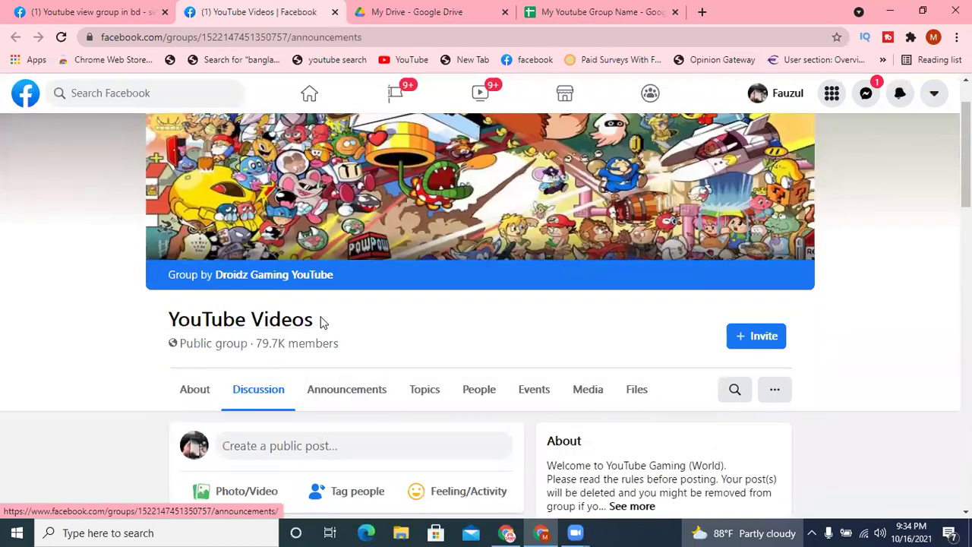
Step: Copy the group name YouTube Videos from its Facebook page into cell A4 and set its font size to 18
{"action": "left_click_drag", "start_coordinate": [311, 322], "coordinate": [168, 322]}
{"action": "key", "text": "ctrl+c"}
{"action": "left_click", "coordinate": [590, 9]}
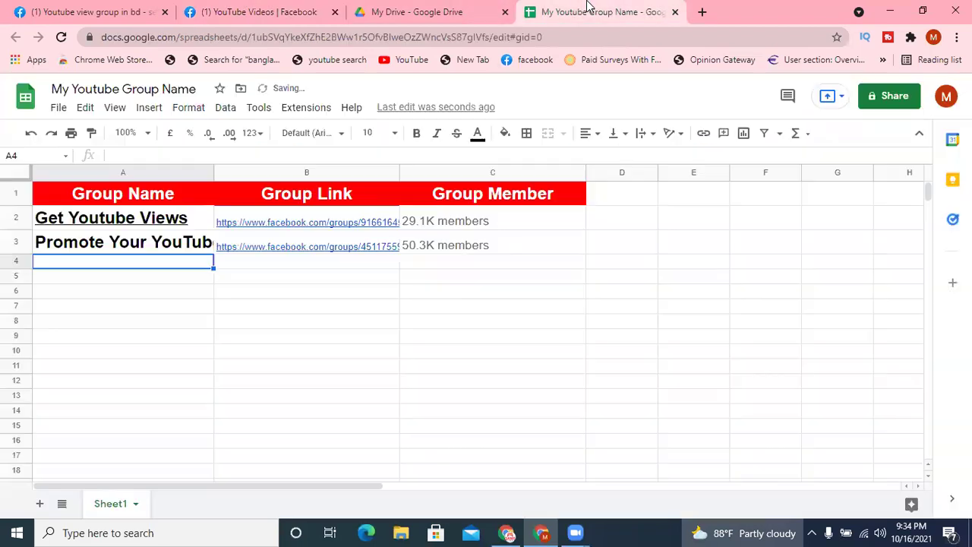
{"action": "key", "text": "ctrl+v"}
{"action": "left_click", "coordinate": [392, 133]}
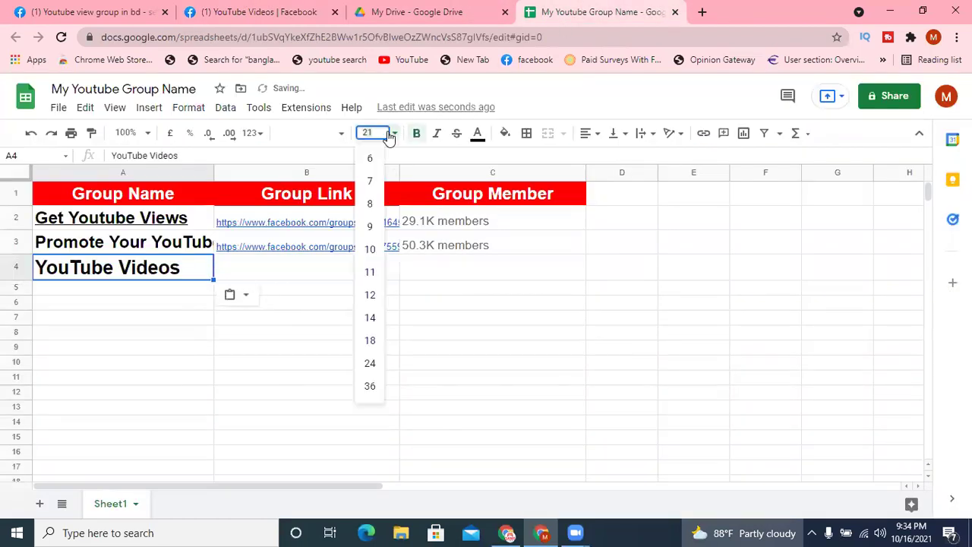
{"action": "left_click", "coordinate": [371, 339]}
Step: Copy the web address of the YouTube Videos group's Discussion page from Facebook into cell B4 of the spreadsheet
{"action": "left_click", "coordinate": [297, 267]}
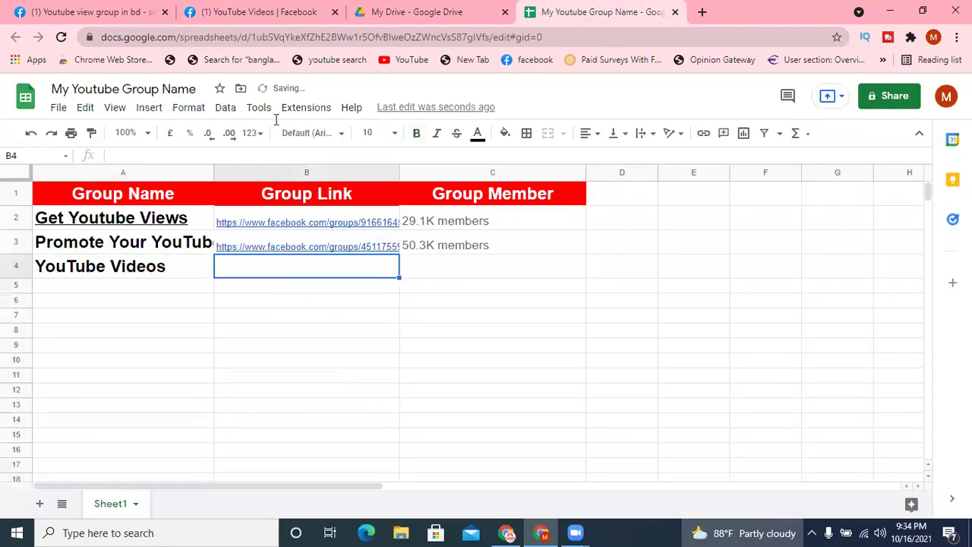
{"action": "left_click", "coordinate": [253, 13]}
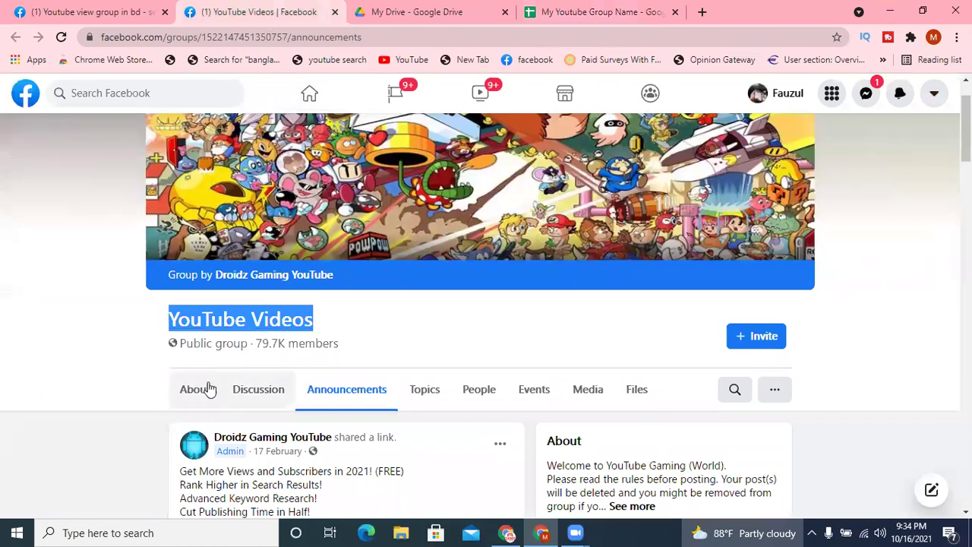
{"action": "left_click", "coordinate": [255, 390]}
{"action": "left_click", "coordinate": [301, 35]}
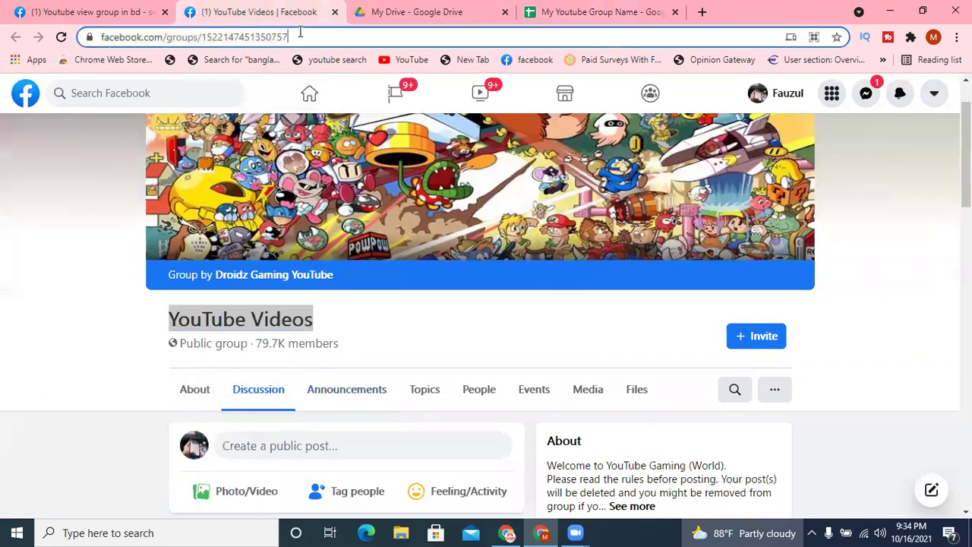
{"action": "left_click", "coordinate": [612, 6]}
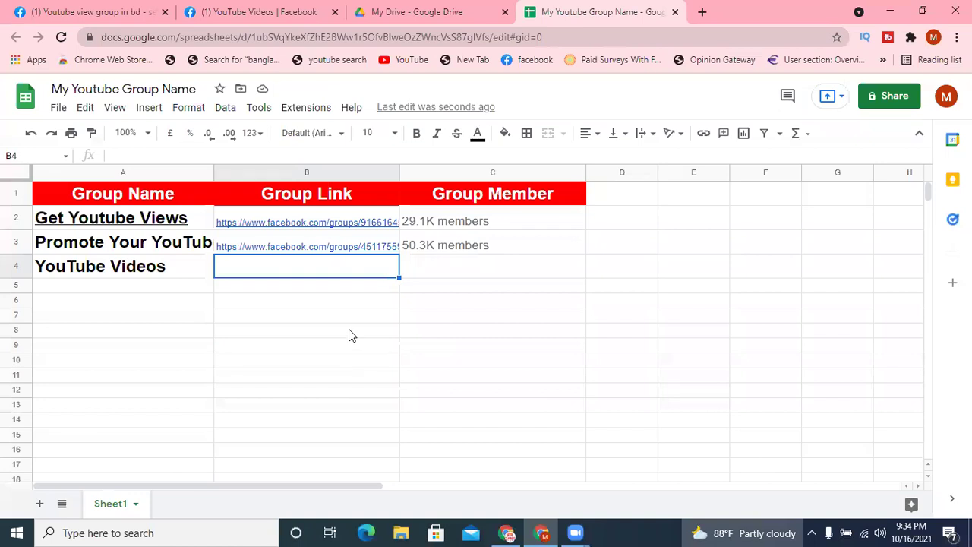
{"action": "key", "text": "ctrl+v"}
Step: Copy the member count "79.7K members" from the YouTube Videos group page into cell C4 of the spreadsheet
{"action": "left_click", "coordinate": [514, 278]}
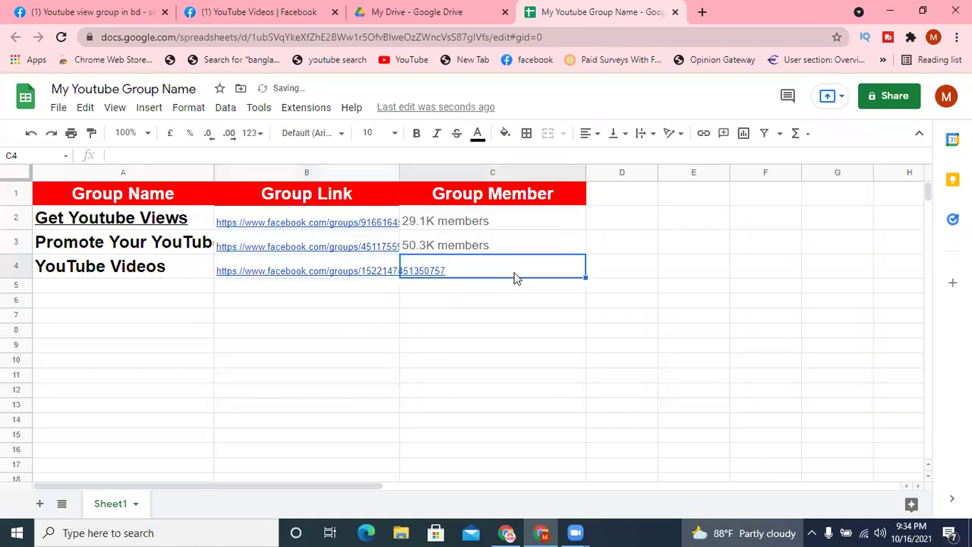
{"action": "left_click", "coordinate": [240, 6]}
{"action": "left_click", "coordinate": [457, 348]}
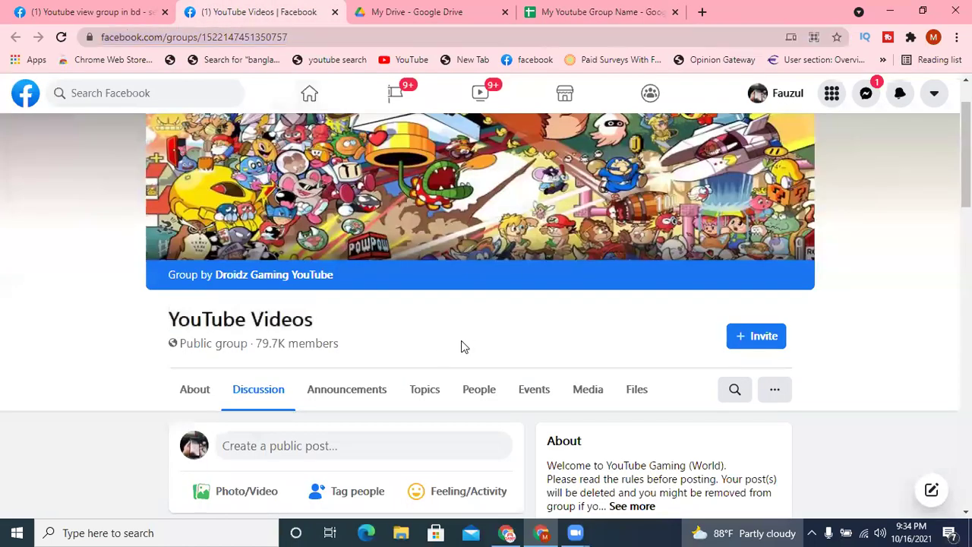
{"action": "left_click_drag", "start_coordinate": [348, 342], "coordinate": [256, 353]}
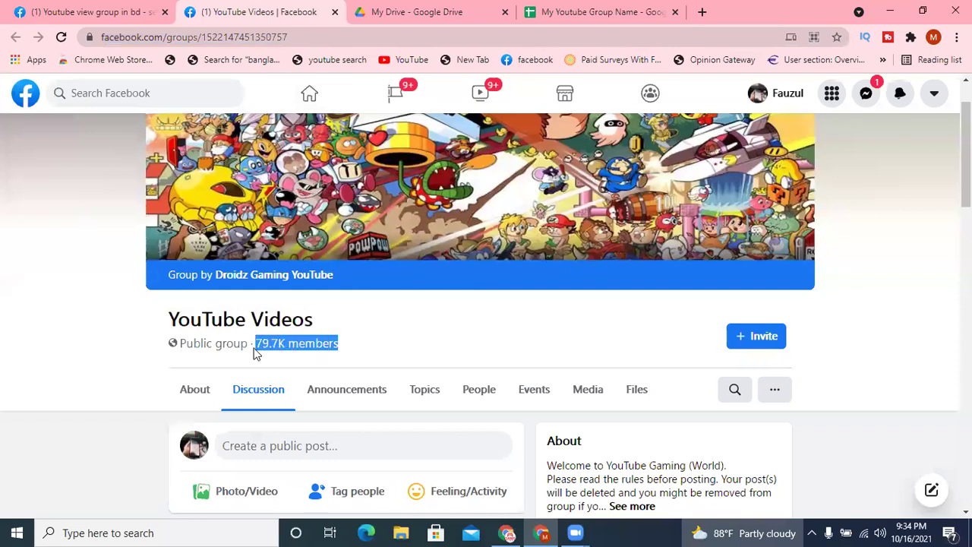
{"action": "left_click", "coordinate": [569, 11]}
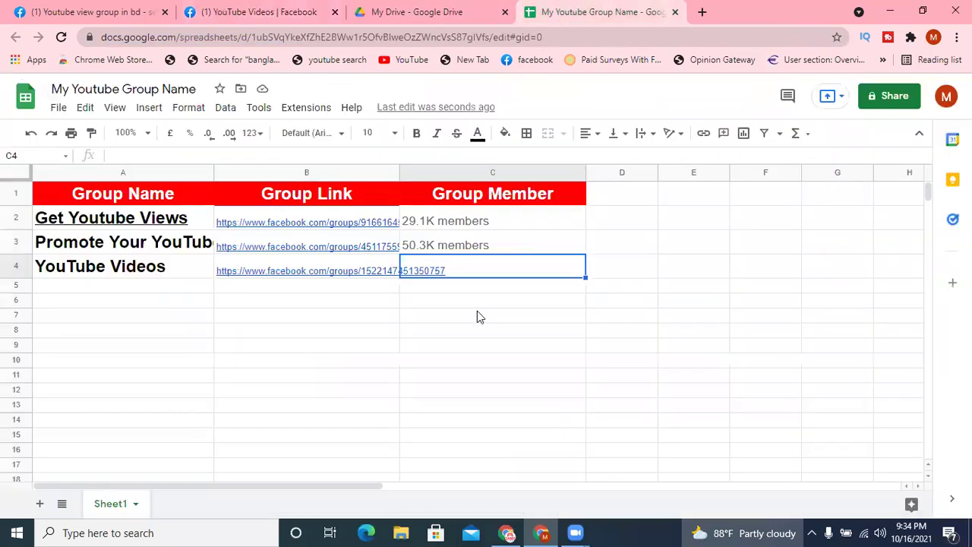
{"action": "key", "text": "ctrl+v"}
{"action": "left_click", "coordinate": [435, 317]}
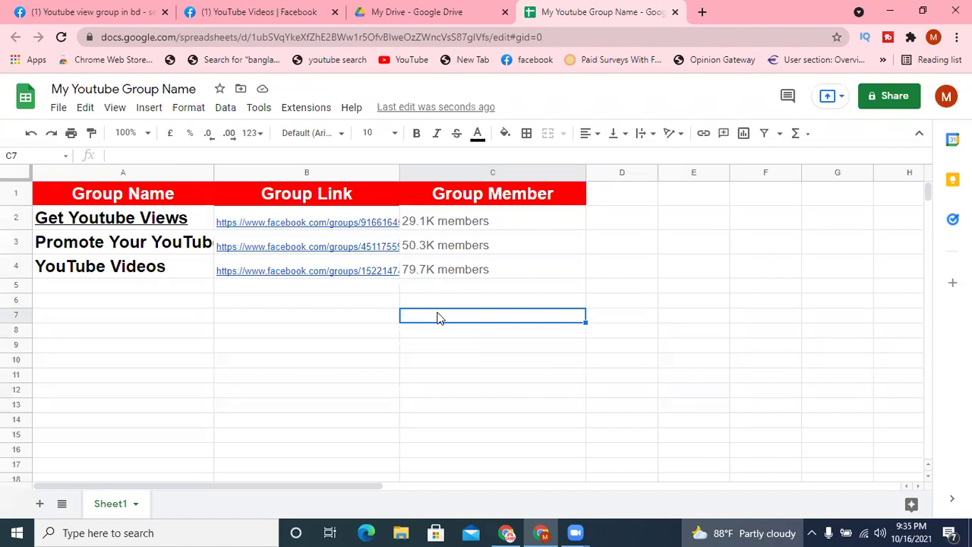
Step: Close the My Youtube Group Name spreadsheet and reopen it from the suggested files in Google Drive
{"action": "left_click", "coordinate": [675, 12]}
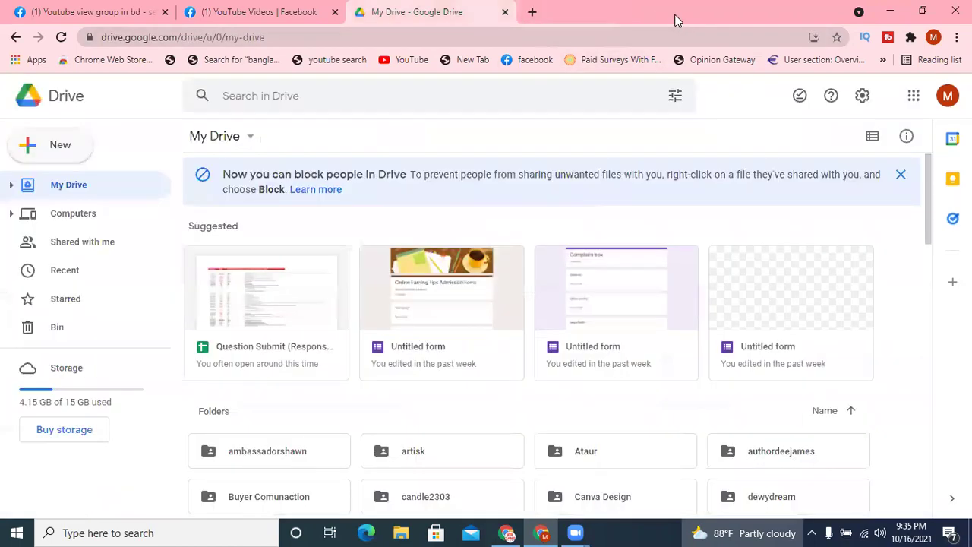
{"action": "left_click", "coordinate": [516, 533]}
{"action": "scroll", "coordinate": [458, 373], "scroll_direction": "up", "scroll_amount": 3}
{"action": "left_click", "coordinate": [470, 368]}
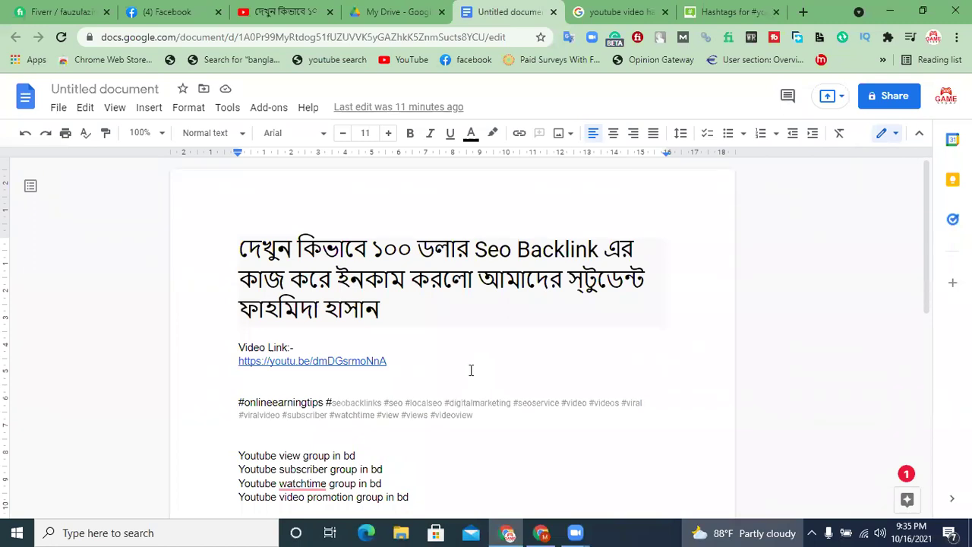
{"action": "left_click", "coordinate": [542, 533]}
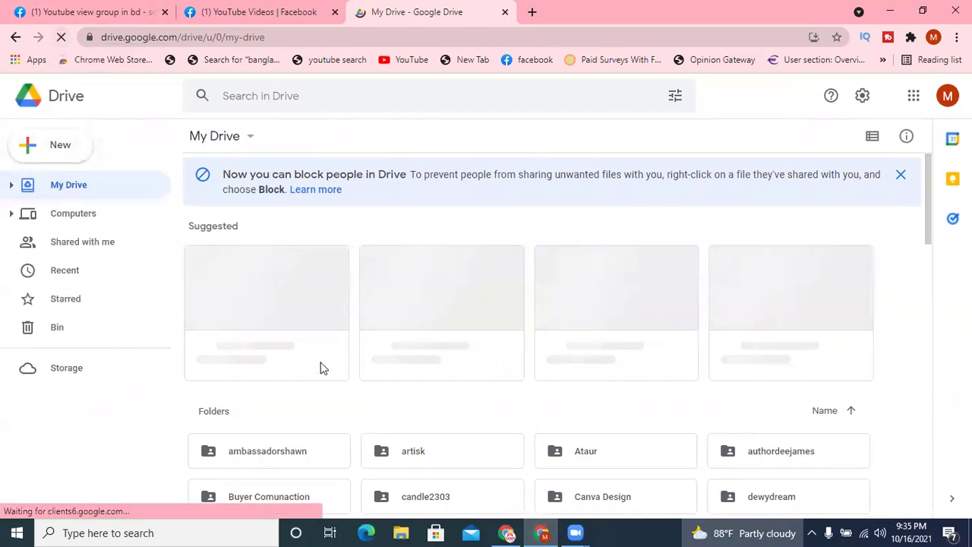
{"action": "double_click", "coordinate": [270, 296]}
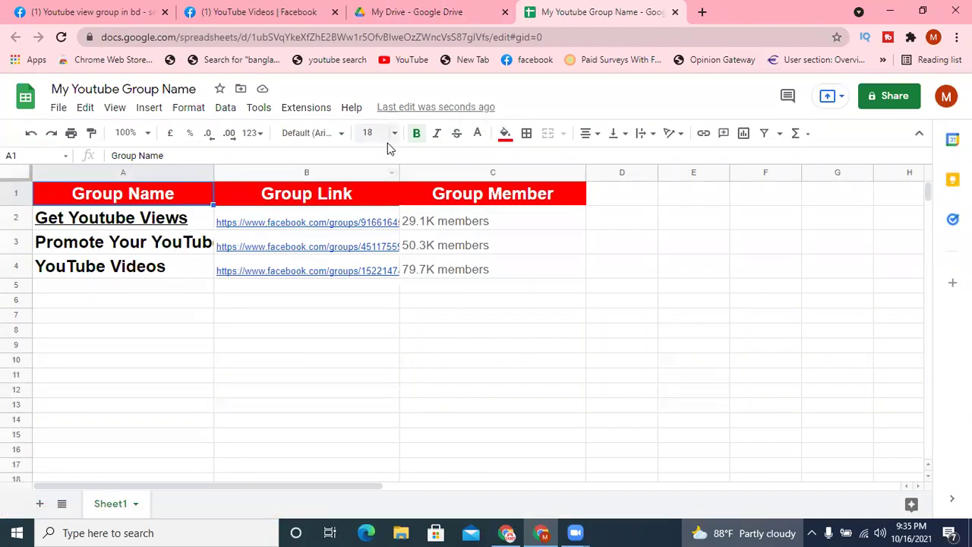
Step: Review the recorded group links in the spreadsheet and the video link and hashtags in the Google Docs document
{"action": "mouse_move", "coordinate": [308, 226]}
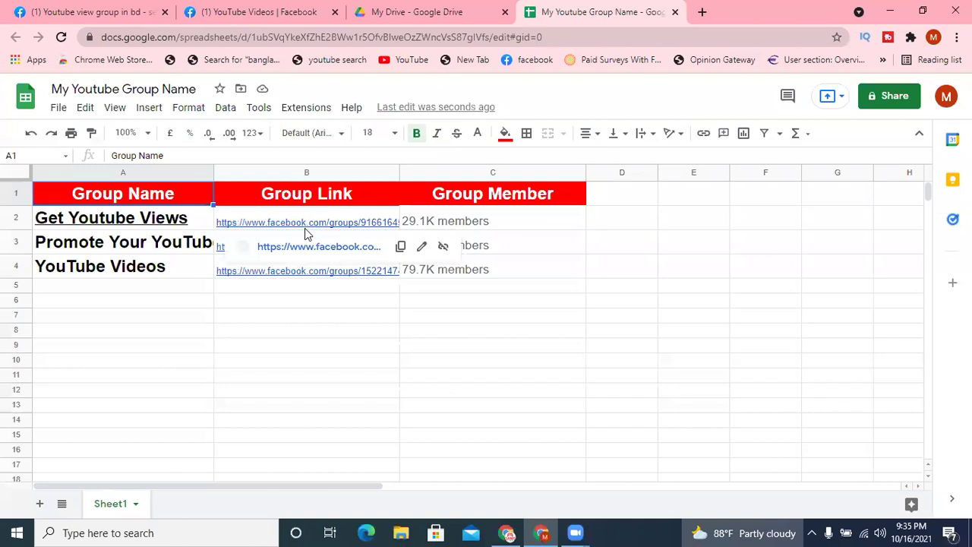
{"action": "left_click", "coordinate": [311, 308]}
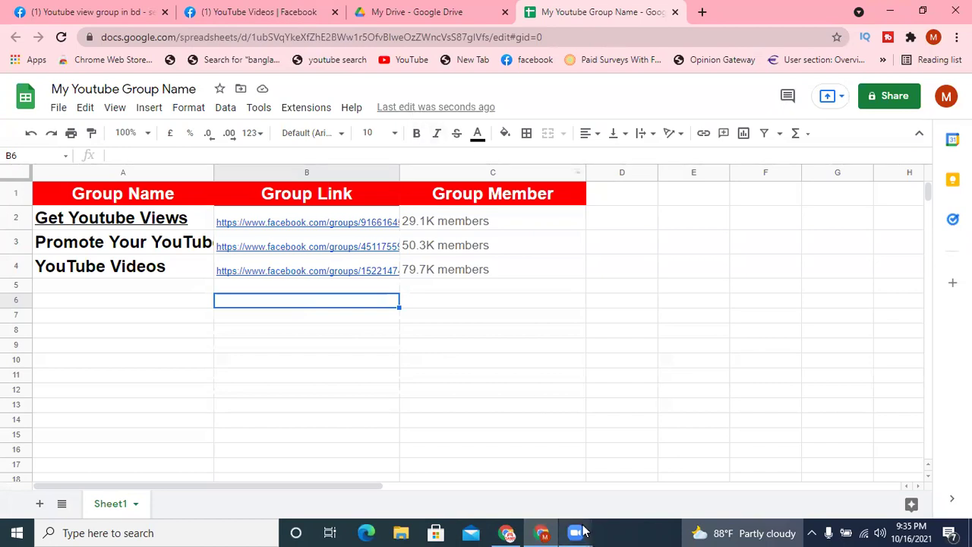
{"action": "left_click", "coordinate": [506, 533]}
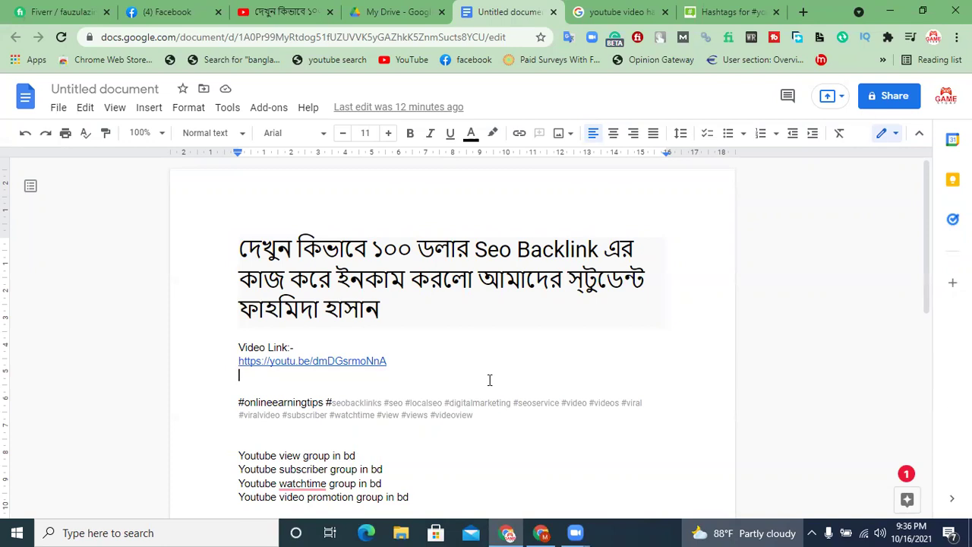
{"action": "left_click", "coordinate": [543, 532]}
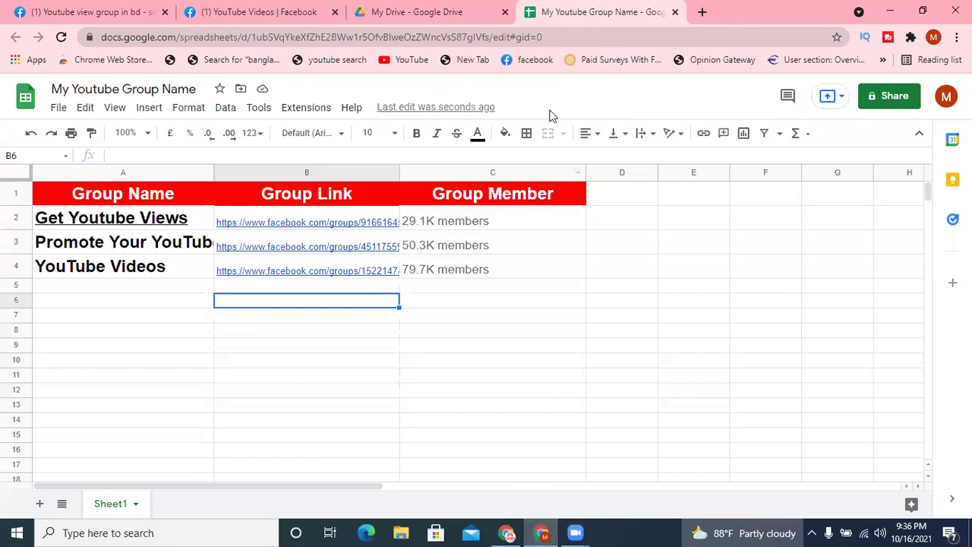
Step: Create a new Google Sheets spreadsheet from Google Drive and name it Mouse
{"action": "left_click", "coordinate": [400, 8]}
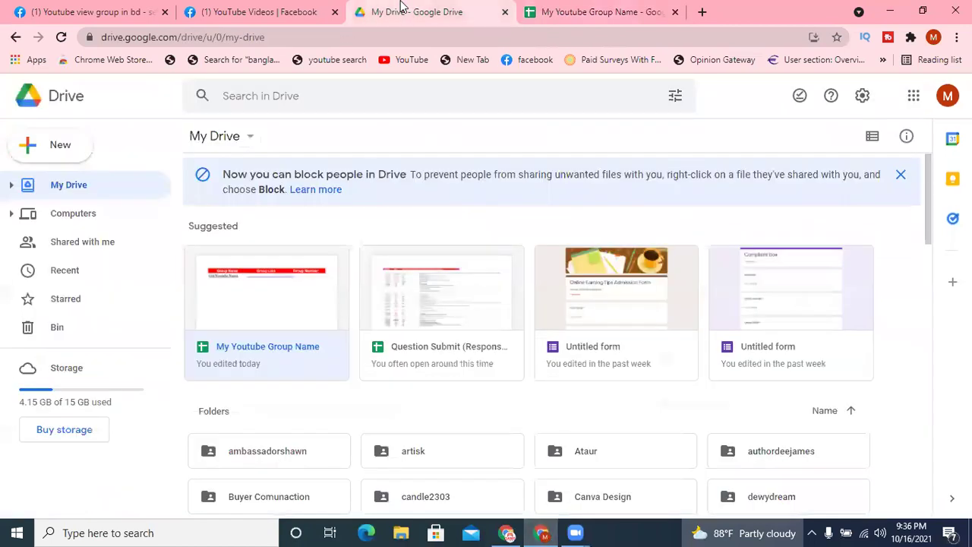
{"action": "left_click", "coordinate": [58, 151]}
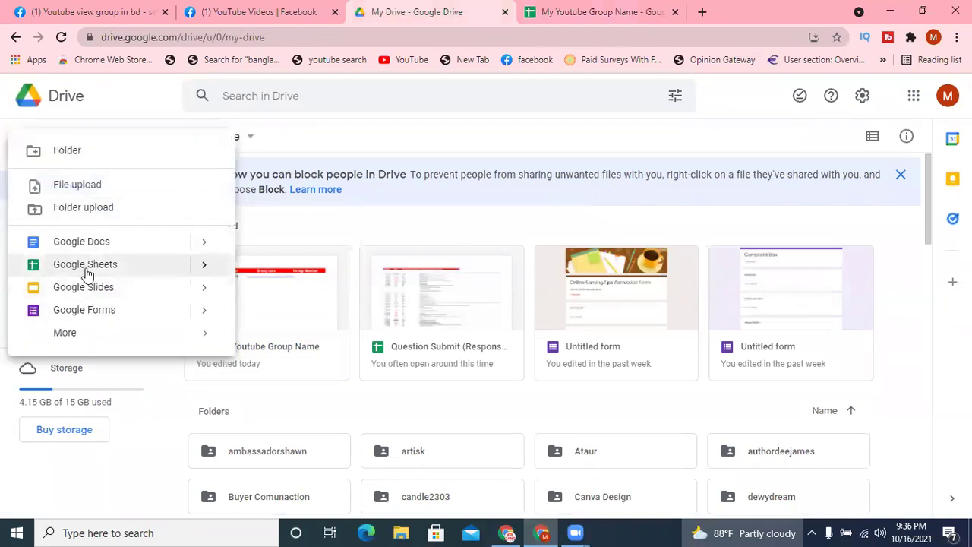
{"action": "left_click", "coordinate": [86, 272]}
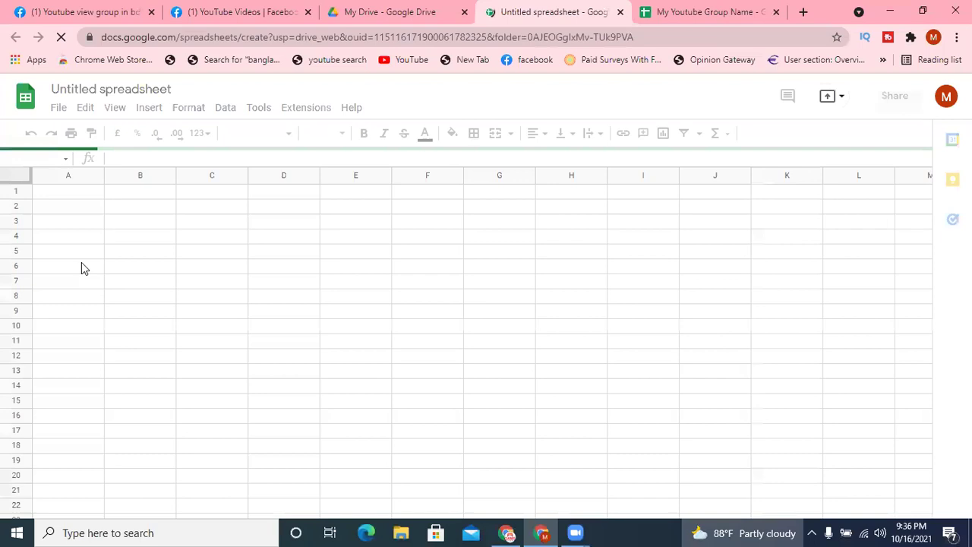
{"action": "left_click", "coordinate": [160, 89]}
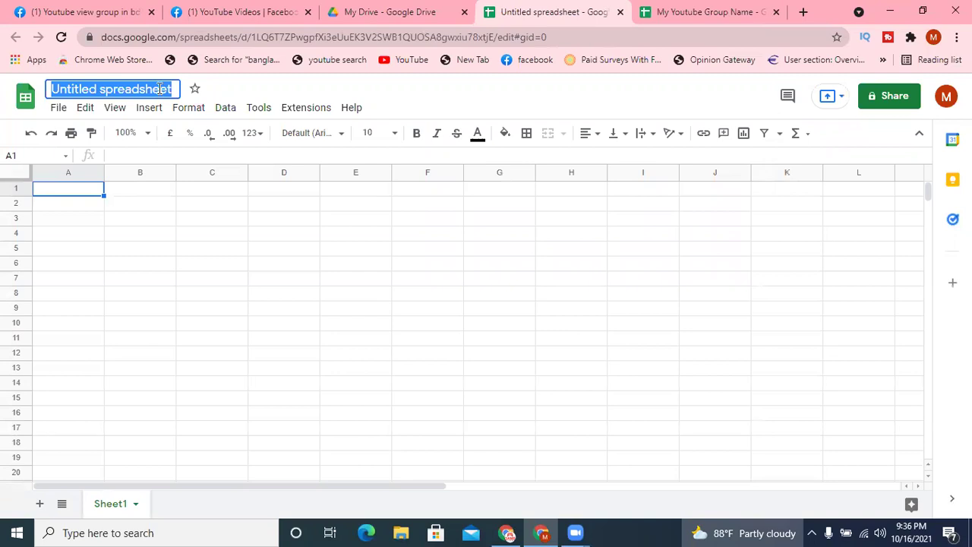
{"action": "type", "text": "Mou"}
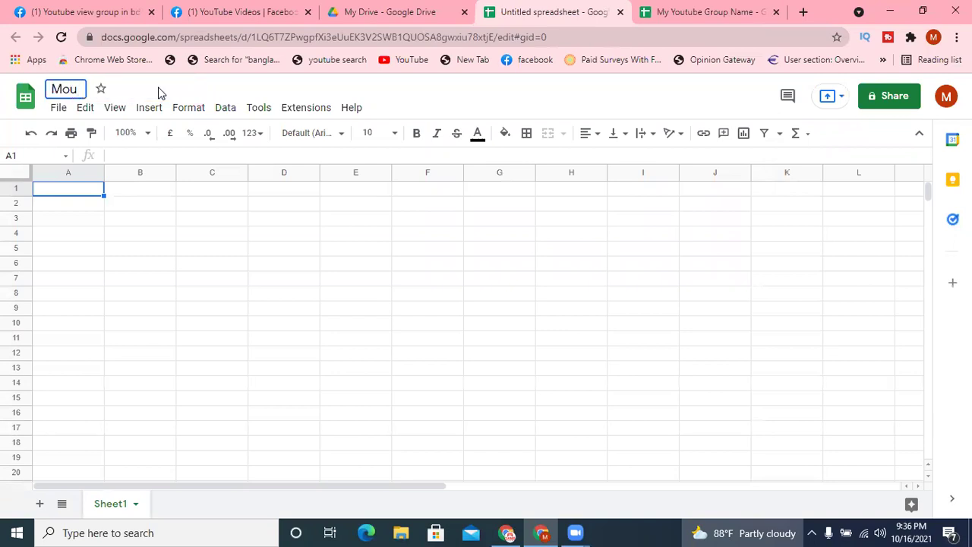
{"action": "type", "text": "se"}
{"action": "left_click", "coordinate": [137, 199]}
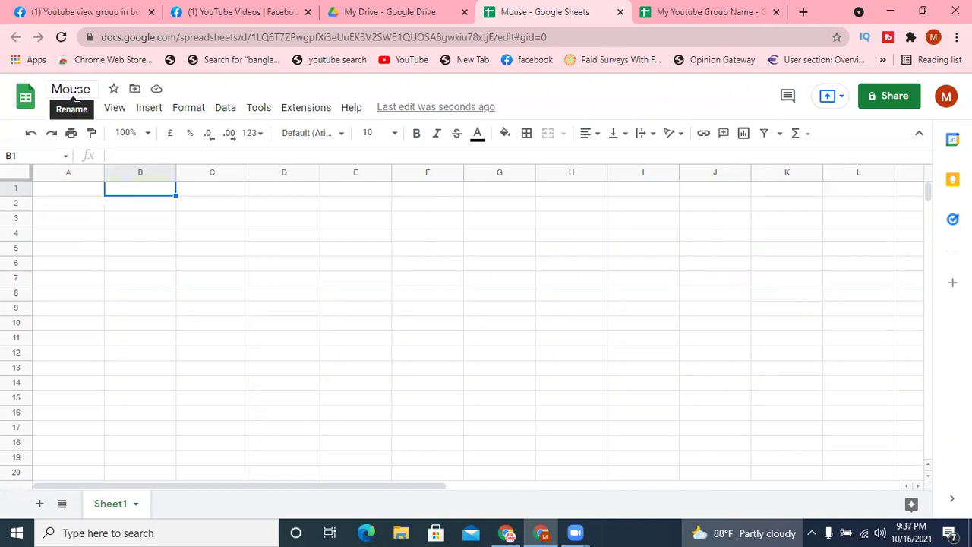
Step: Enter the headers "Group Name" in cell A1 and "LIve Link" in cell B1 of the Mouse spreadsheet
{"action": "left_click", "coordinate": [61, 196]}
{"action": "type", "text": "G"}
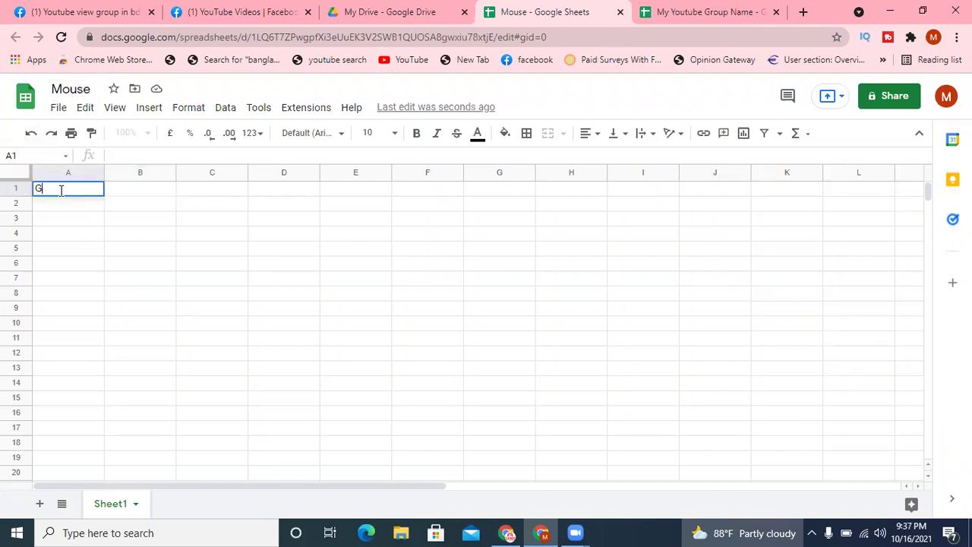
{"action": "type", "text": "roup Name"}
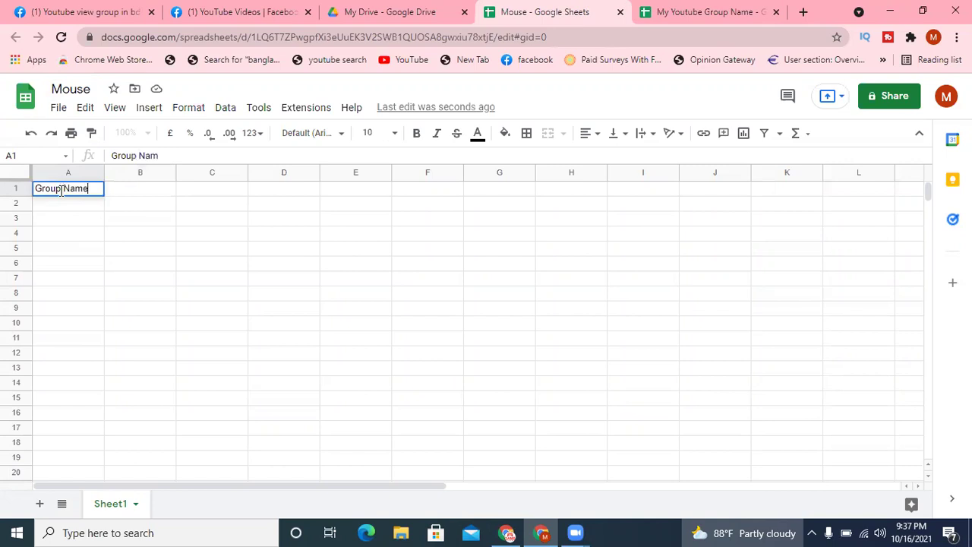
{"action": "left_click", "coordinate": [131, 193]}
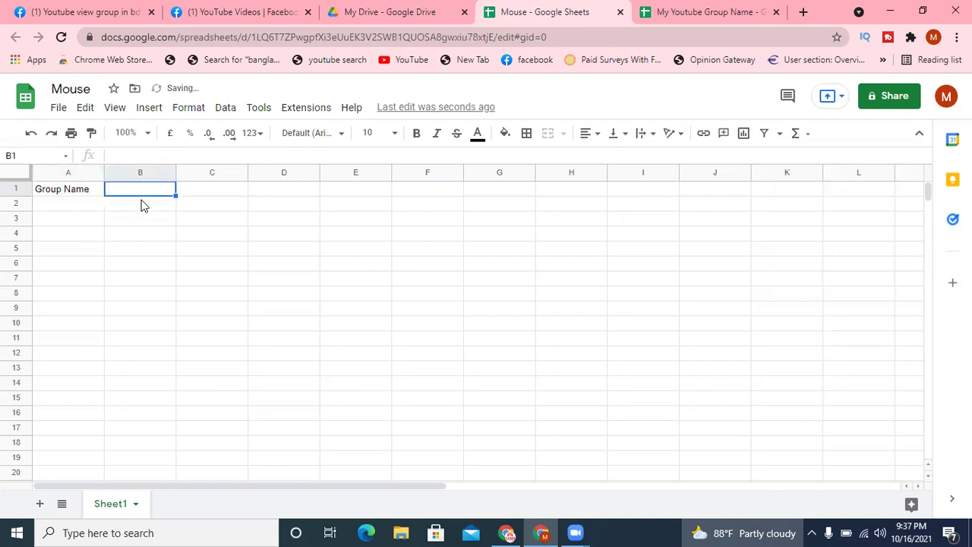
{"action": "type", "text": "LIve Link"}
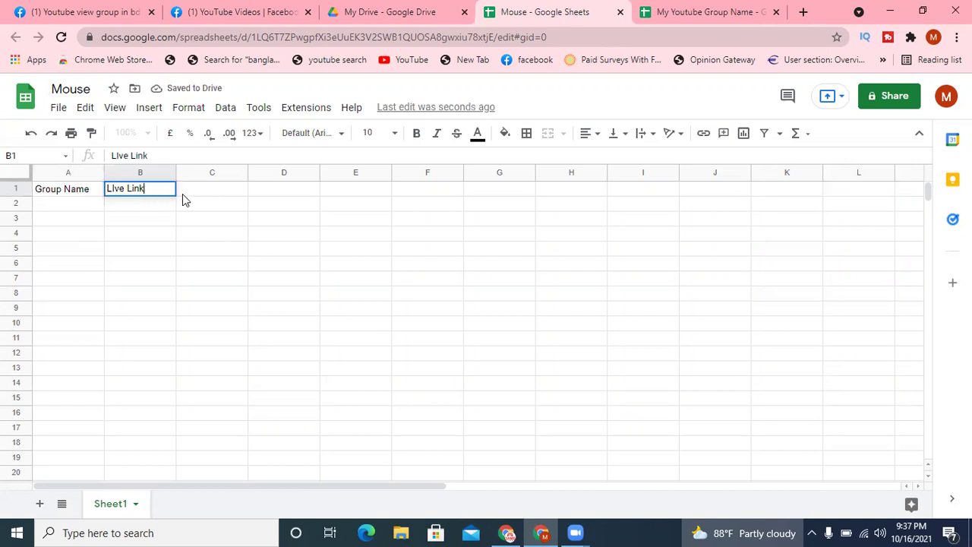
Step: Add the headers "Screenshort Link" in cell C1 and "Group Member" in cell D1
{"action": "left_click", "coordinate": [183, 194]}
{"action": "type", "text": "Sc"}
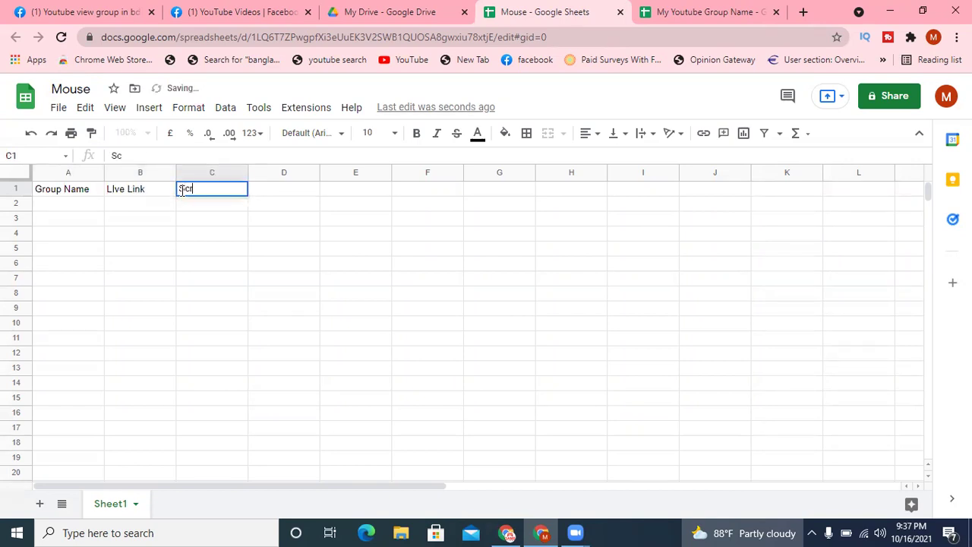
{"action": "type", "text": "reensho"}
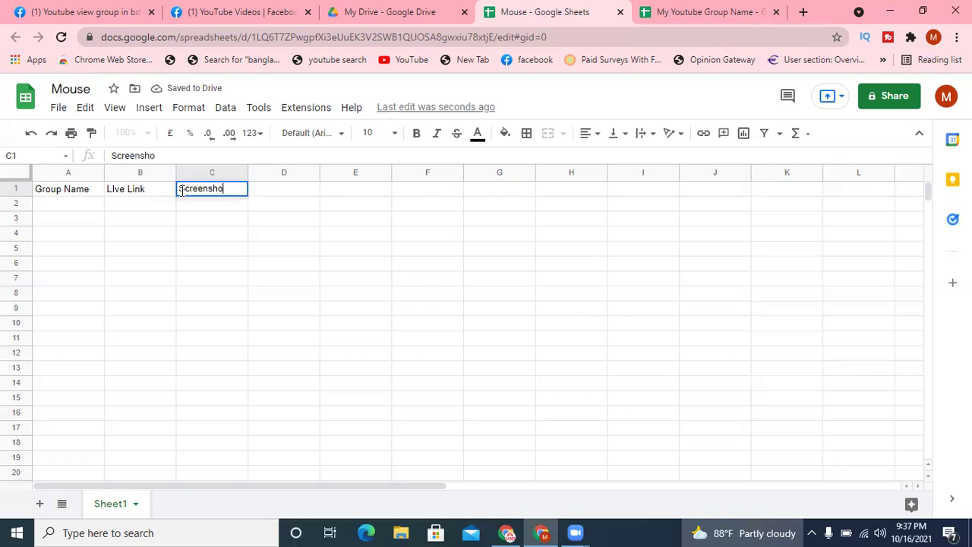
{"action": "type", "text": "rt Link"}
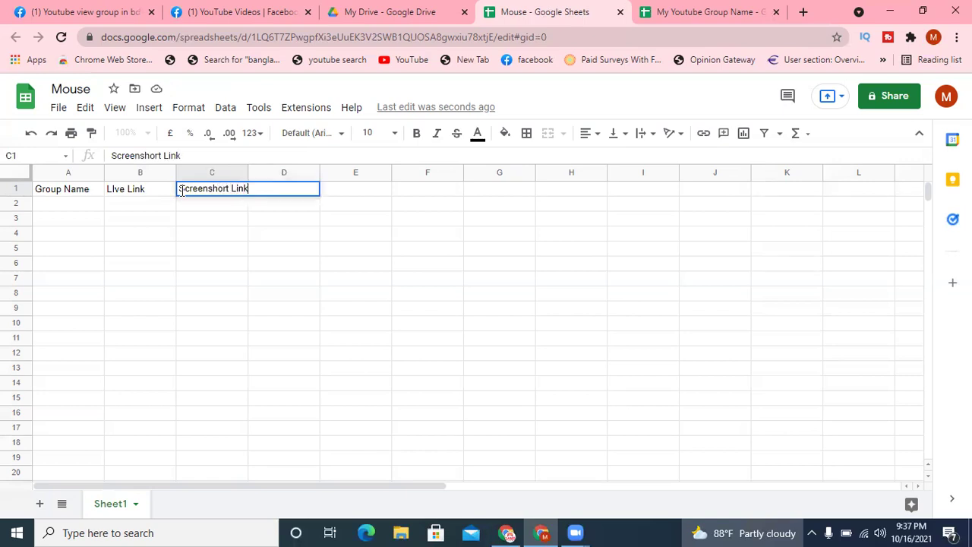
{"action": "left_click", "coordinate": [265, 234]}
{"action": "left_click", "coordinate": [296, 188]}
{"action": "type", "text": "GroupMember"}
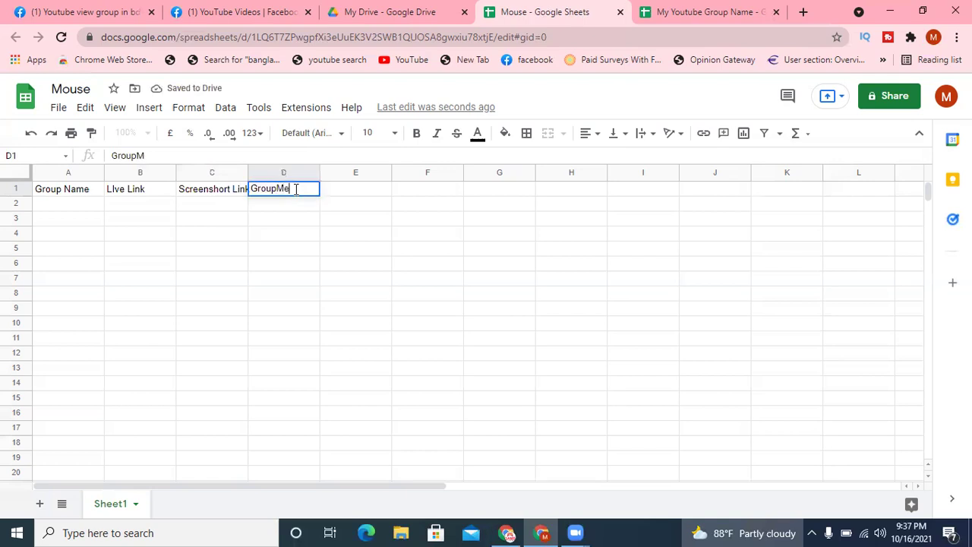
{"action": "left_click", "coordinate": [278, 189]}
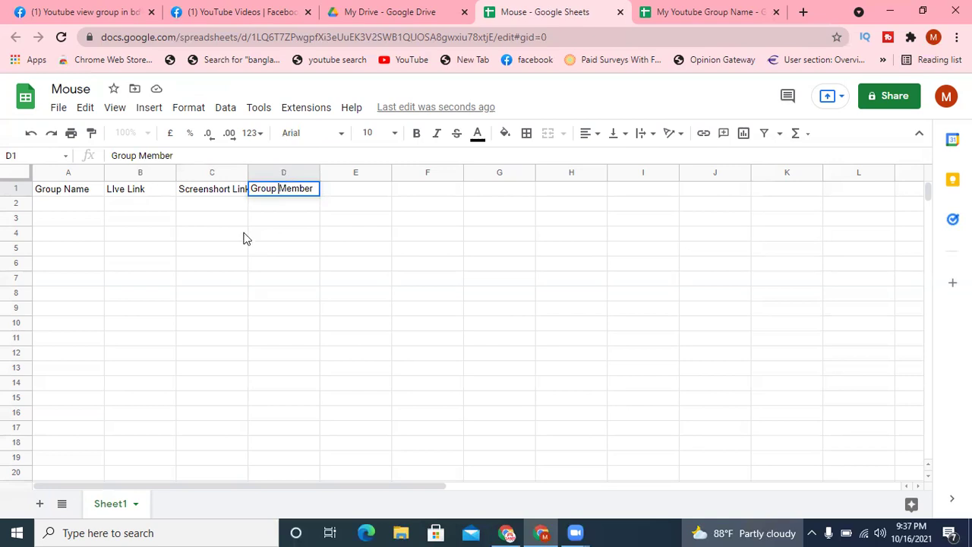
{"action": "left_click", "coordinate": [214, 237]}
Step: Widen columns A through D so the headers have ample room, and select the header cells A1:D1
{"action": "left_click_drag", "start_coordinate": [104, 173], "coordinate": [400, 170]}
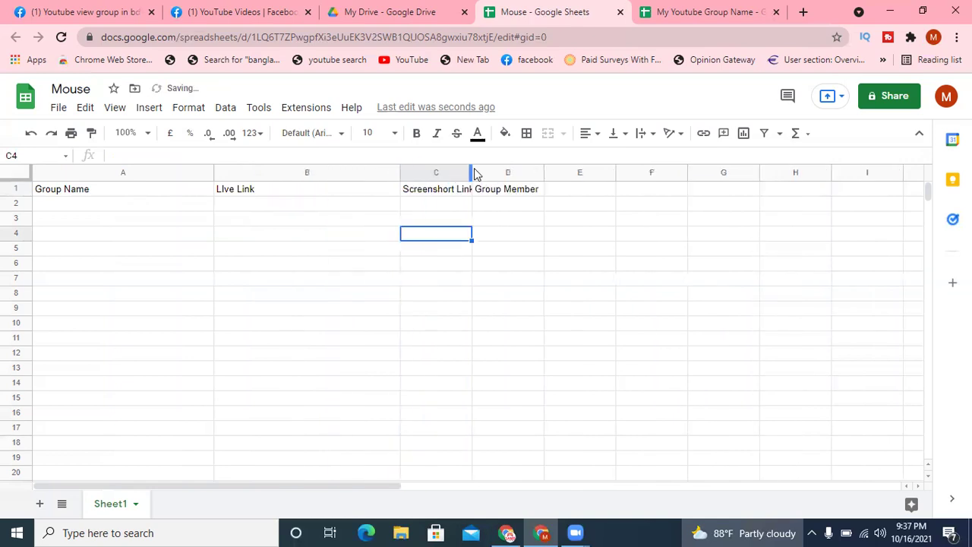
{"action": "left_click_drag", "start_coordinate": [471, 172], "coordinate": [561, 170]}
{"action": "left_click_drag", "start_coordinate": [632, 169], "coordinate": [59, 194]}
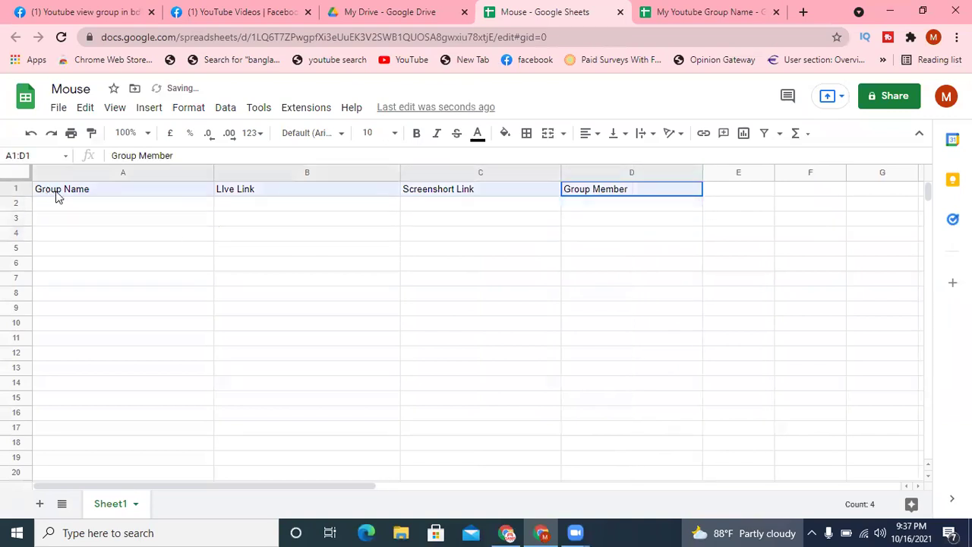
Step: Format the header cells A1:D1 in bold at font size 14
{"action": "left_click", "coordinate": [400, 134]}
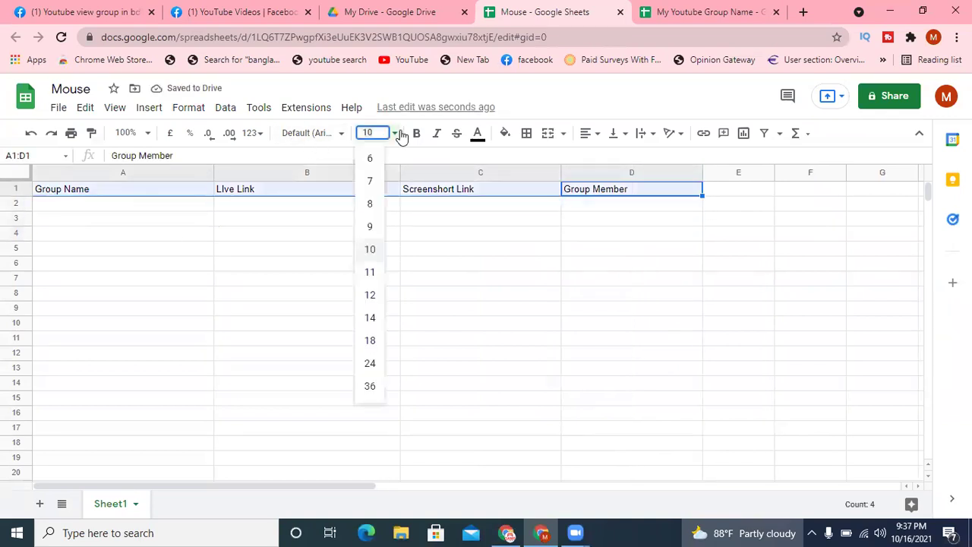
{"action": "left_click", "coordinate": [369, 318]}
{"action": "left_click", "coordinate": [417, 133]}
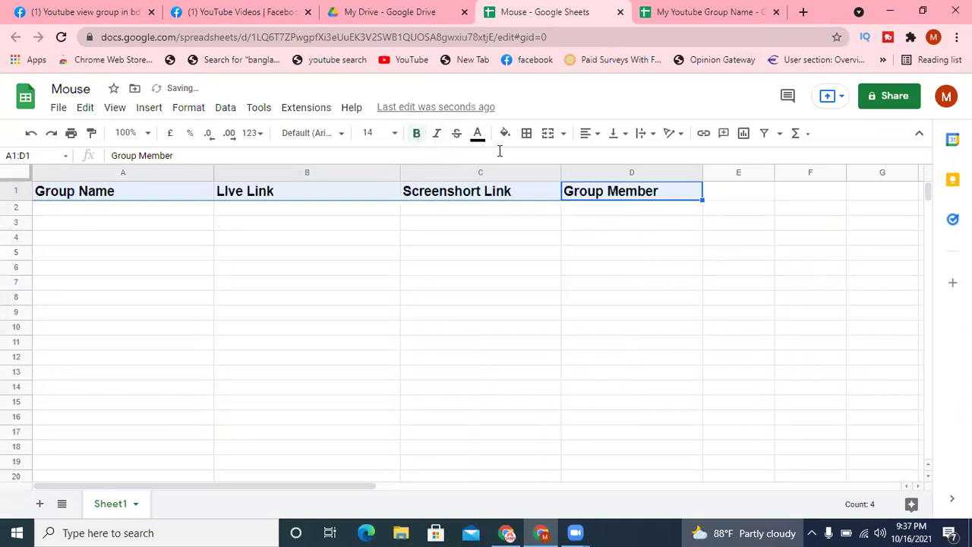
Step: Give the header cells A1:D1 white text on a red fill and centre them horizontally
{"action": "left_click", "coordinate": [478, 135]}
{"action": "left_click", "coordinate": [499, 177]}
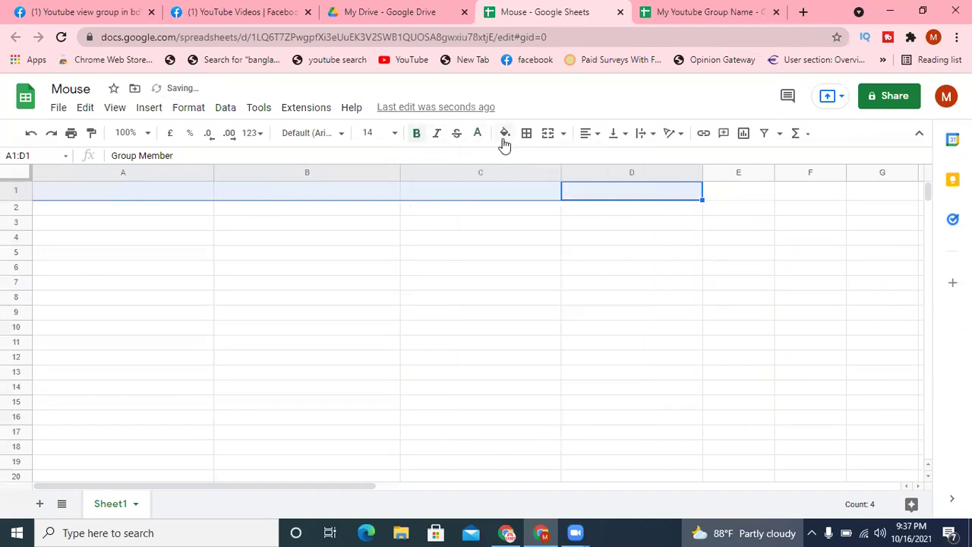
{"action": "left_click", "coordinate": [504, 134]}
{"action": "left_click", "coordinate": [526, 269]}
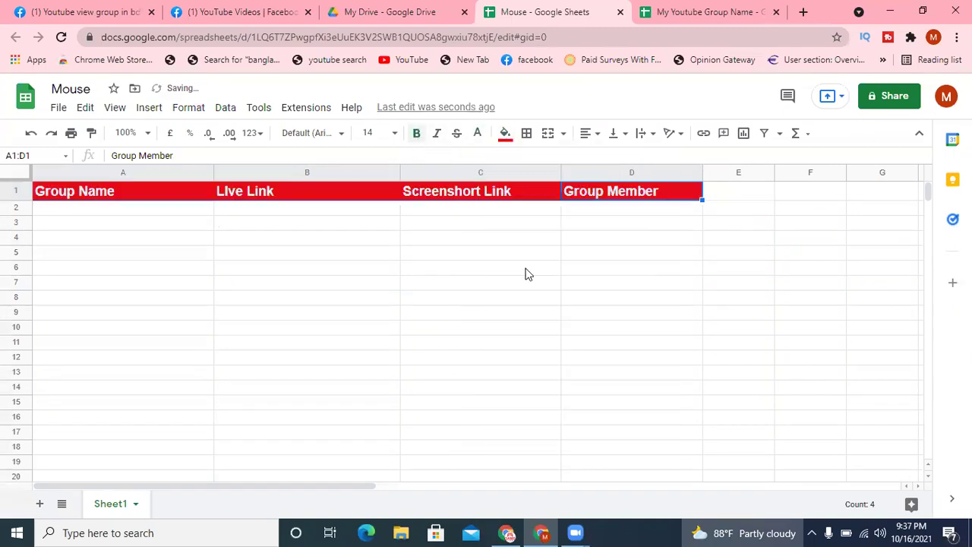
{"action": "left_click", "coordinate": [591, 135]}
{"action": "left_click", "coordinate": [605, 158]}
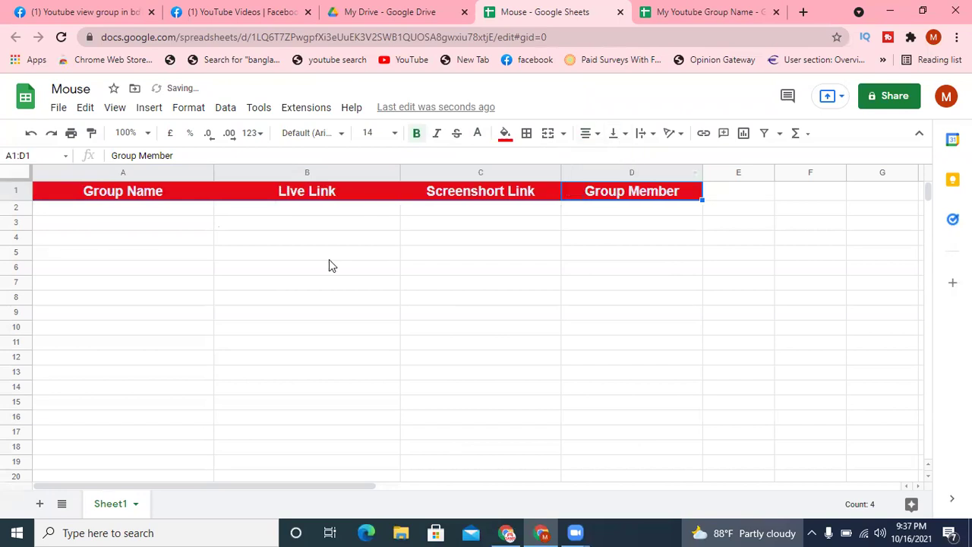
{"action": "left_click", "coordinate": [348, 259]}
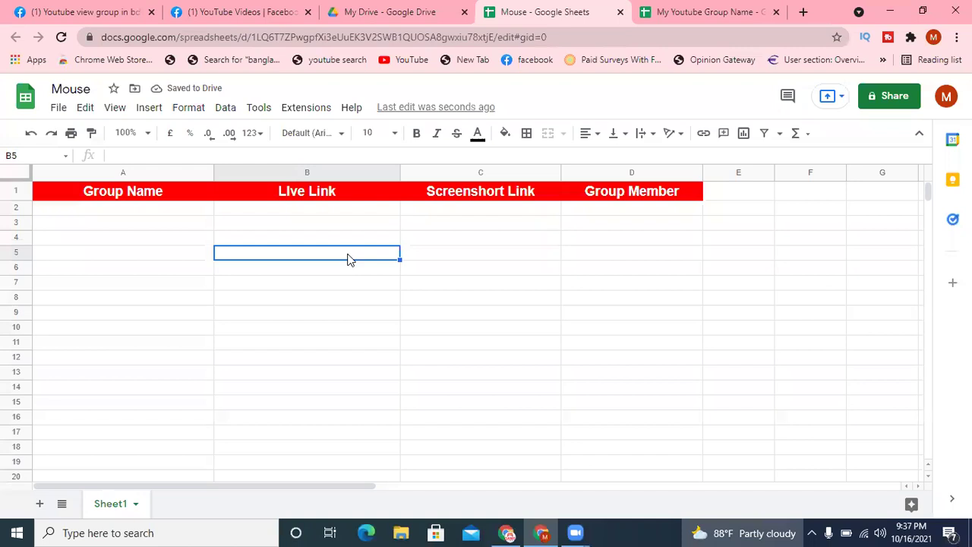
{"action": "left_click", "coordinate": [138, 210]}
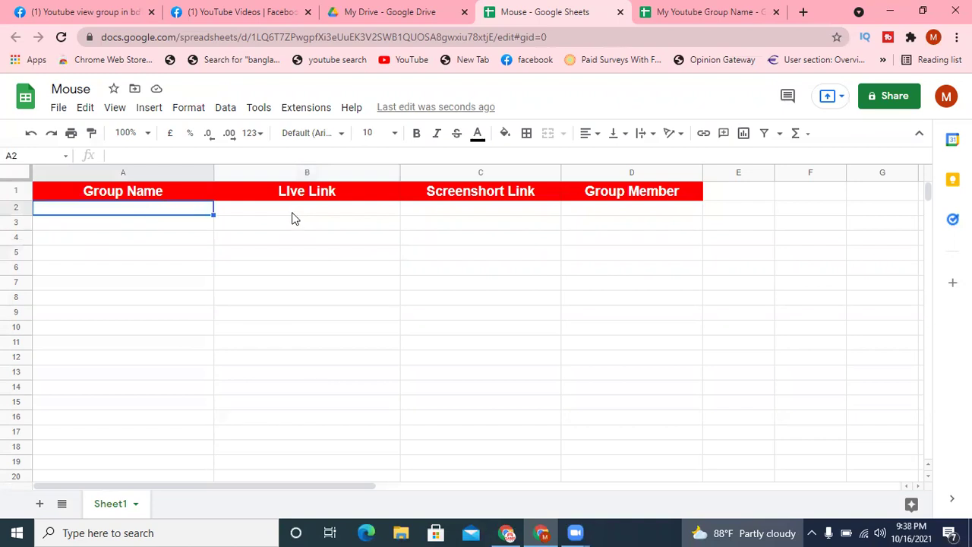
{"action": "left_click", "coordinate": [295, 218]}
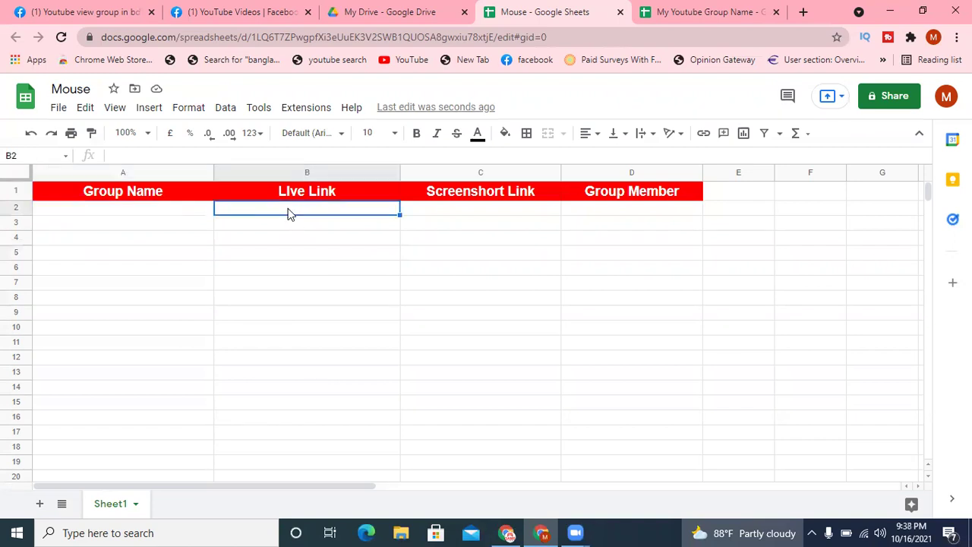
{"action": "left_click", "coordinate": [437, 218]}
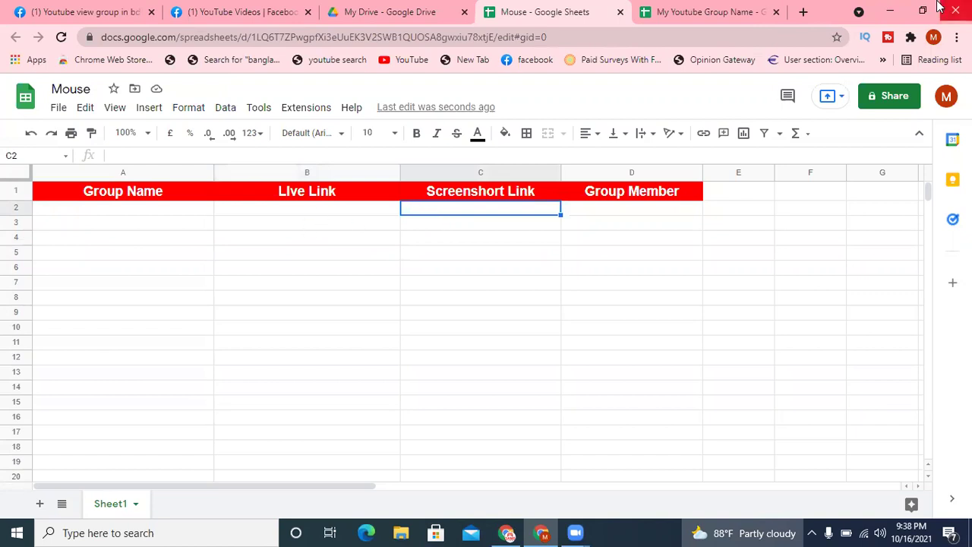
Step: Open Google in a new browser tab and search for "lightshot download"
{"action": "left_click", "coordinate": [803, 11]}
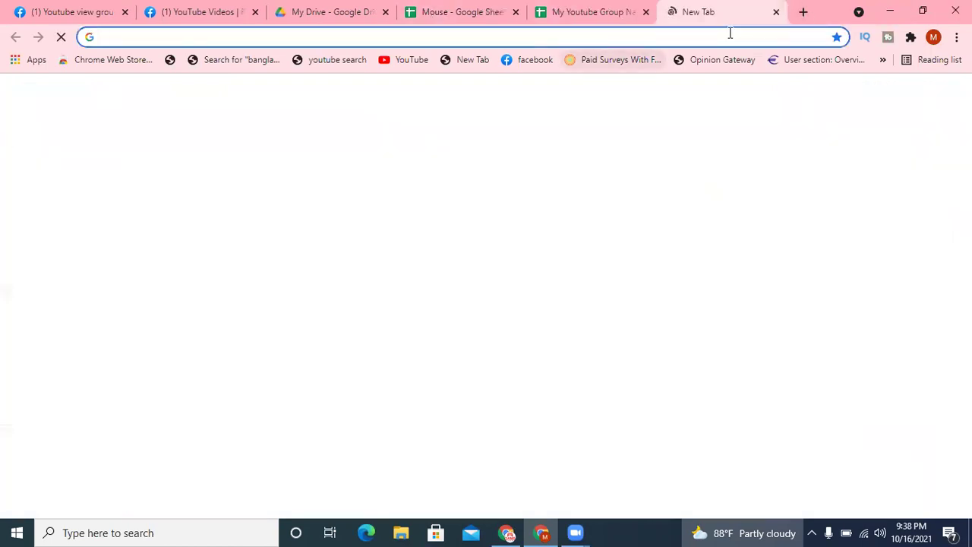
{"action": "type", "text": "goo"}
{"action": "key", "text": "Return"}
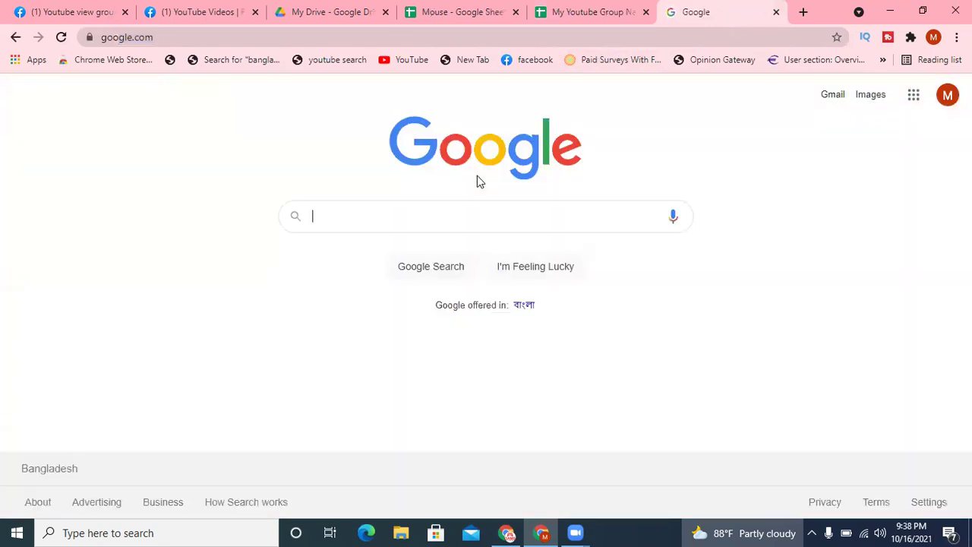
{"action": "left_click", "coordinate": [391, 220]}
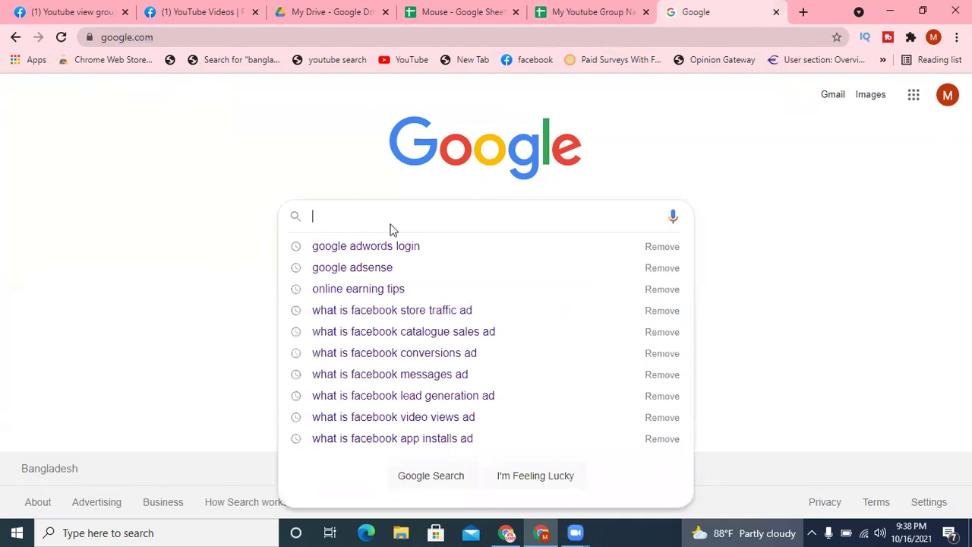
{"action": "type", "text": "lig"}
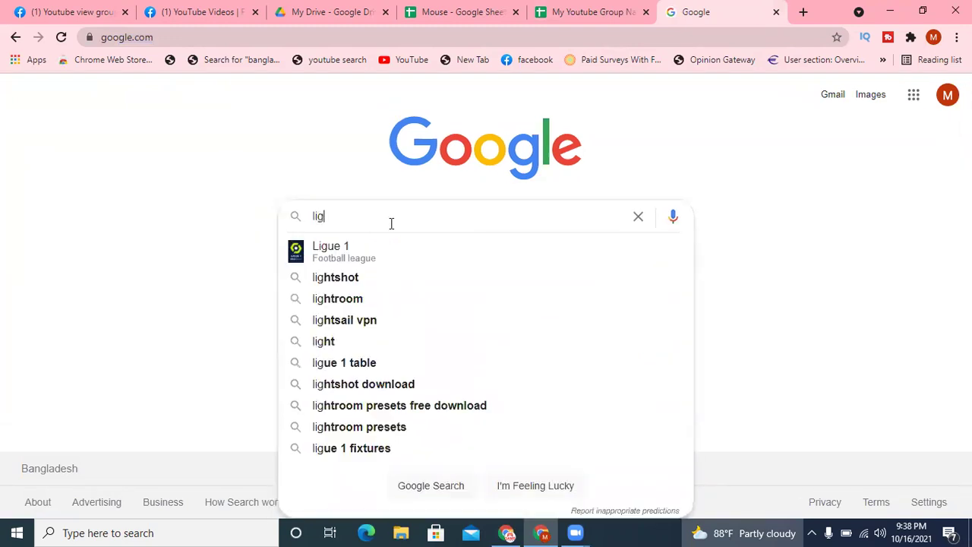
{"action": "type", "text": "ht"}
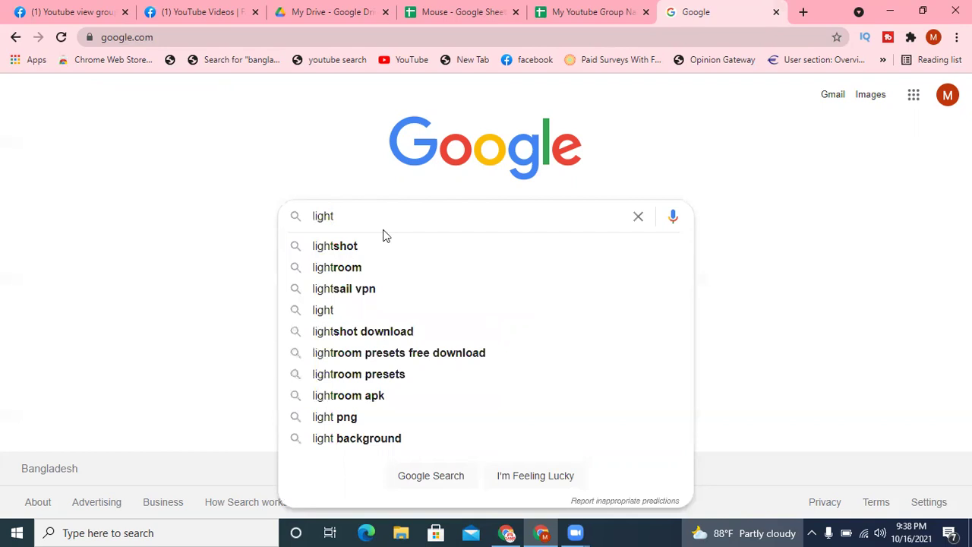
{"action": "left_click", "coordinate": [396, 332]}
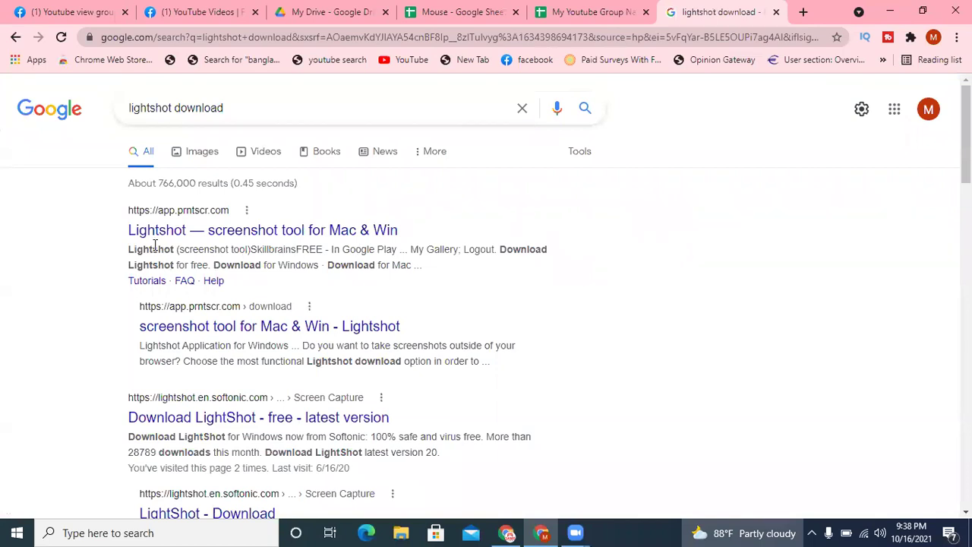
Step: Open the Lightshot site, start the Windows installer download, and cancel saving it before closing the site
{"action": "left_click", "coordinate": [379, 236]}
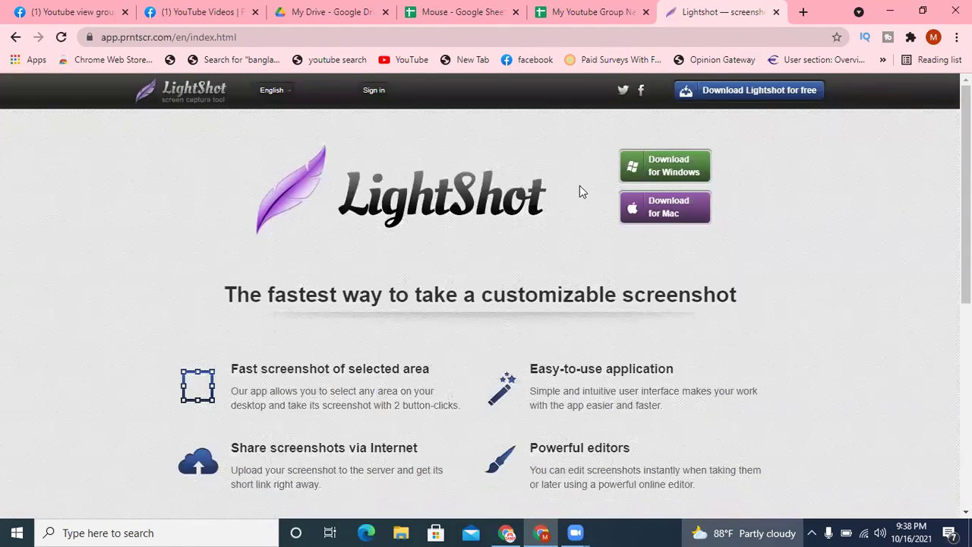
{"action": "left_click", "coordinate": [652, 167]}
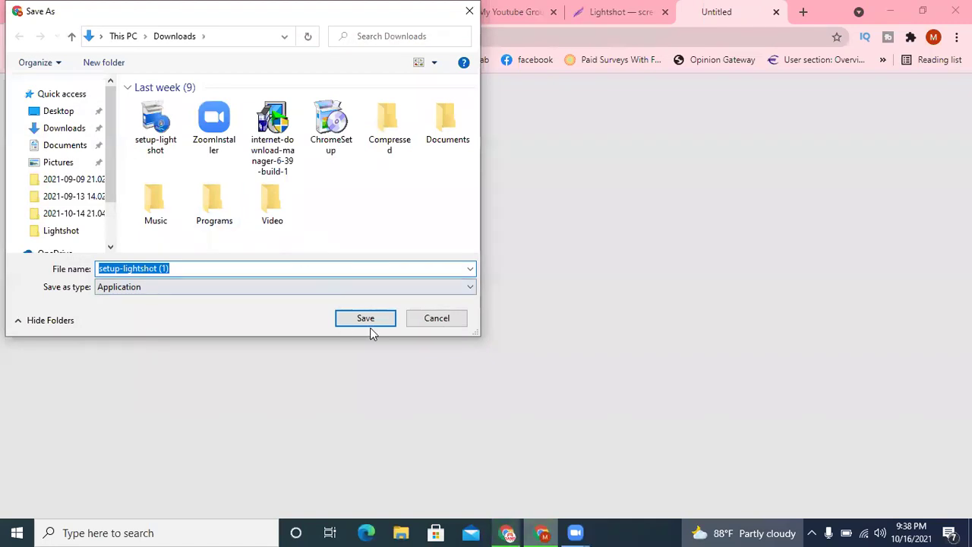
{"action": "left_click", "coordinate": [447, 324]}
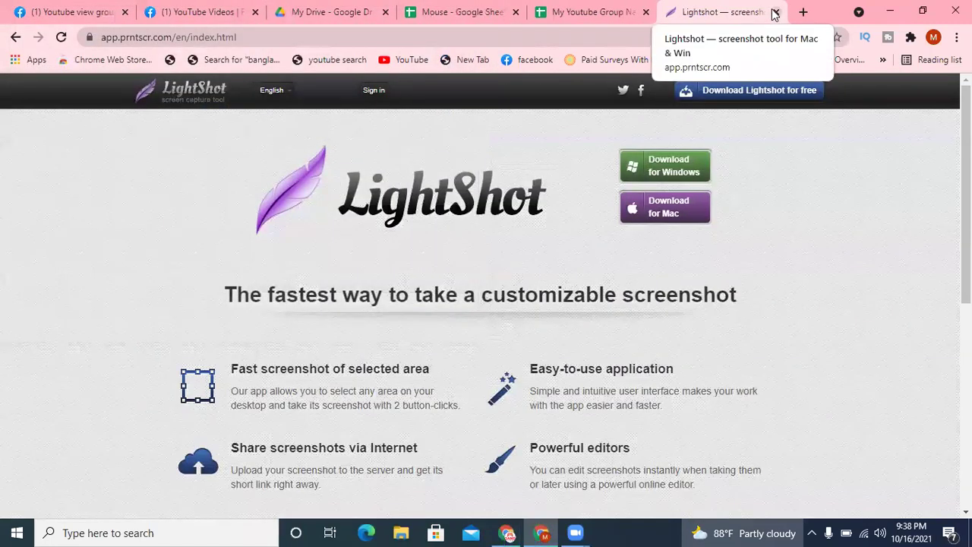
{"action": "left_click", "coordinate": [775, 12]}
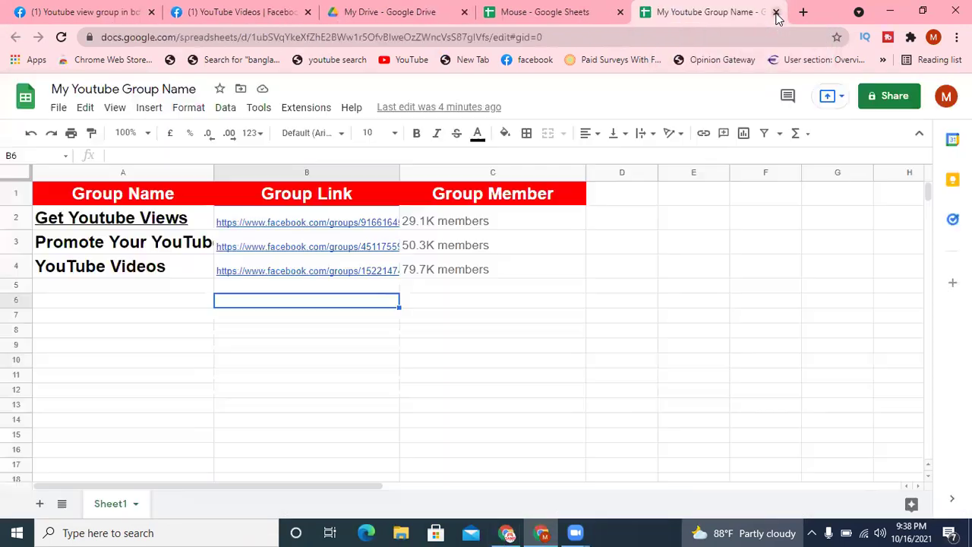
Step: Locate Lightshot among the background apps and compare the columns of the Mouse and My Youtube Group Name spreadsheets
{"action": "left_click", "coordinate": [811, 532]}
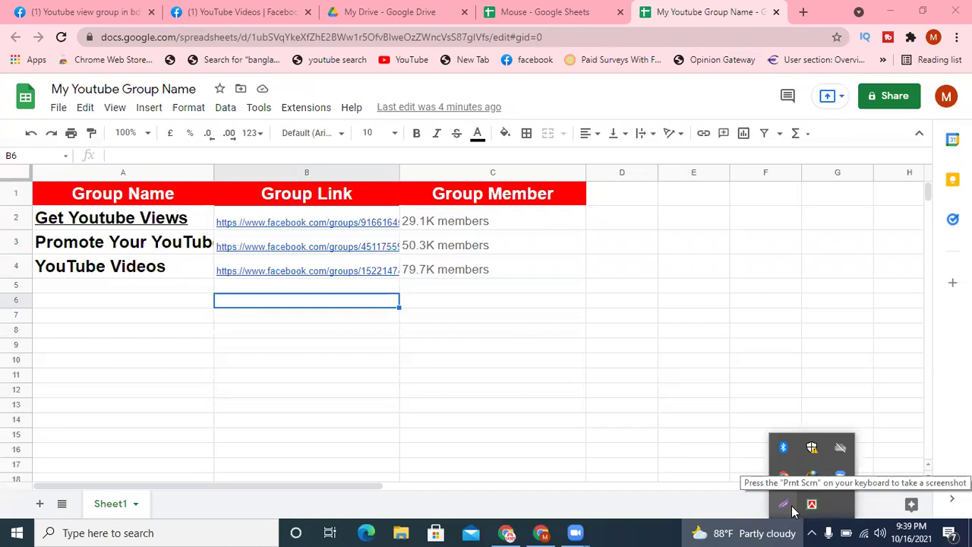
{"action": "left_click", "coordinate": [576, 12]}
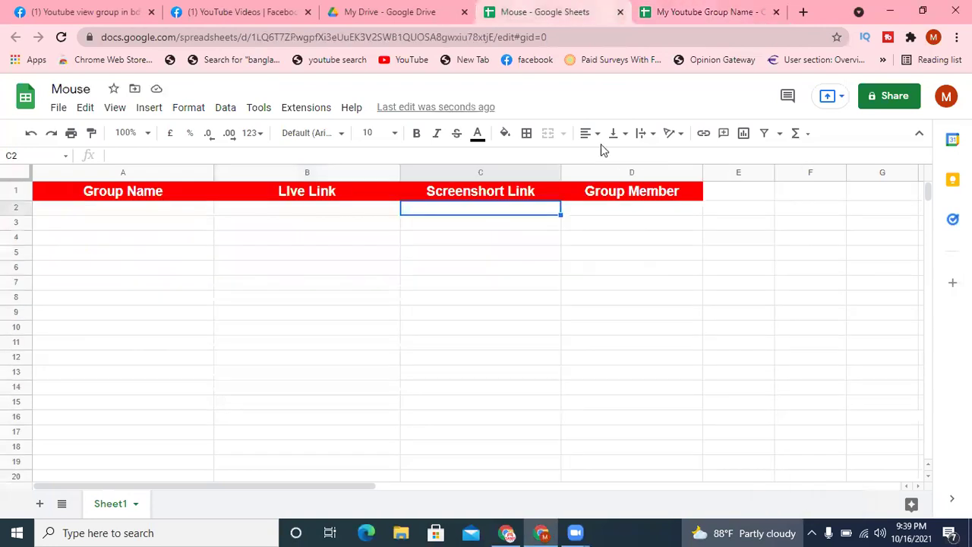
{"action": "left_click", "coordinate": [617, 211]}
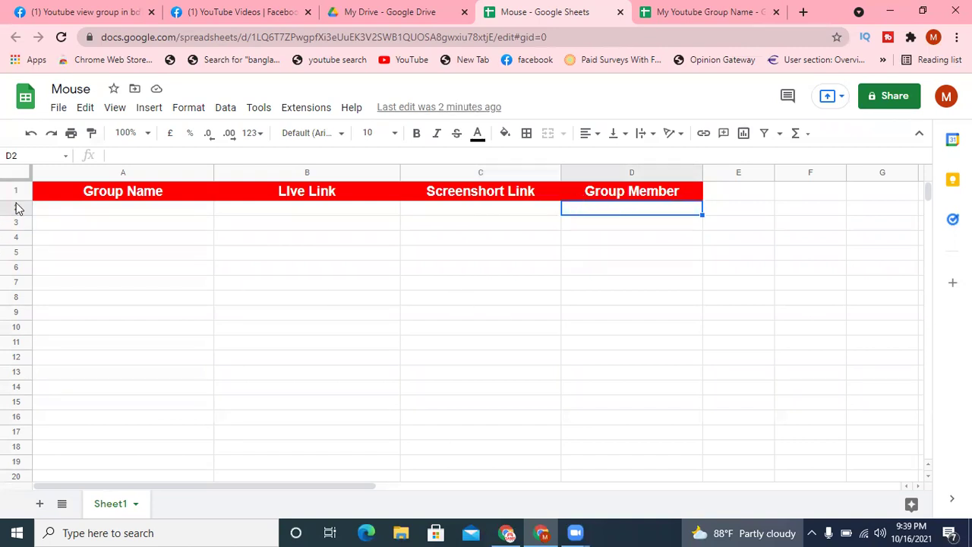
{"action": "left_click", "coordinate": [766, 7]}
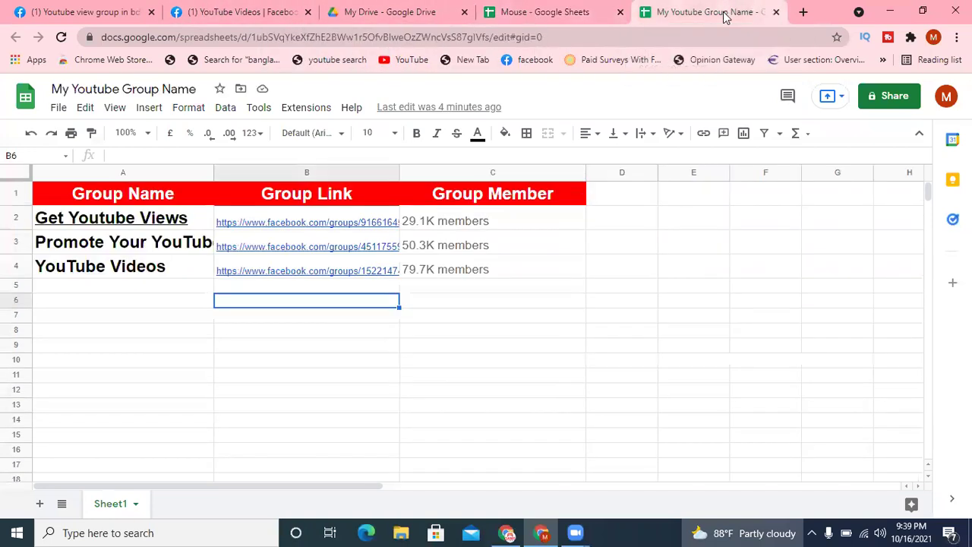
{"action": "left_click", "coordinate": [581, 6]}
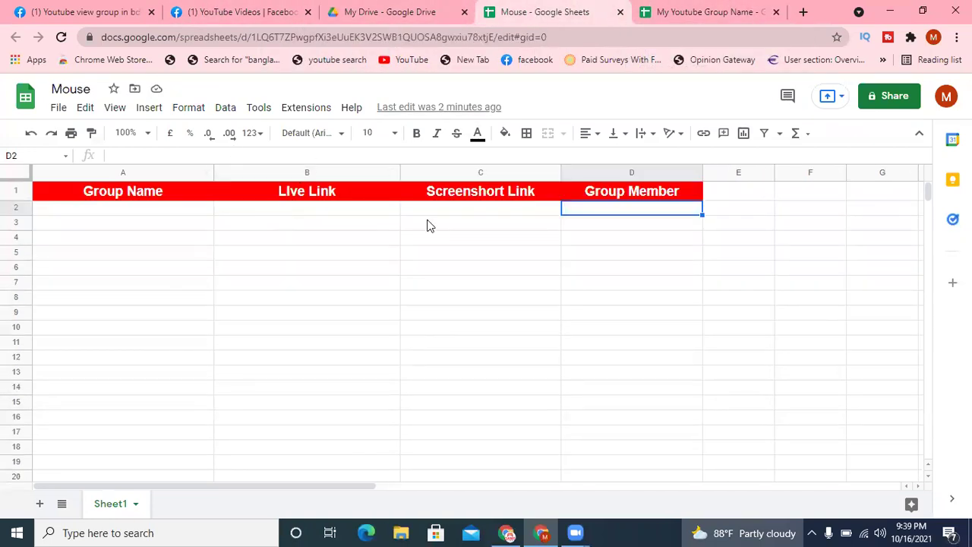
Step: Copy the Bengali video title, video link and hashtags from the Untitled document in the other Chrome window
{"action": "left_click", "coordinate": [723, 9]}
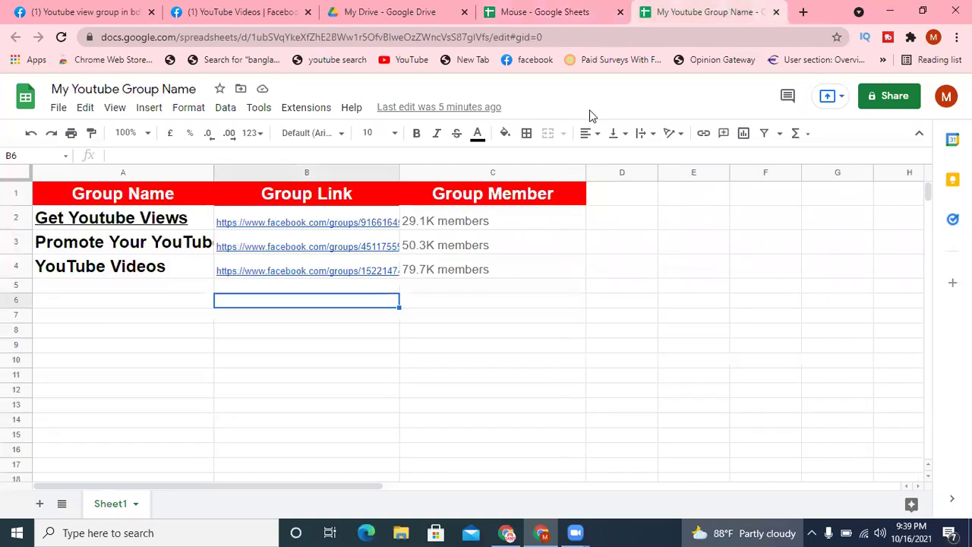
{"action": "left_click", "coordinate": [556, 11]}
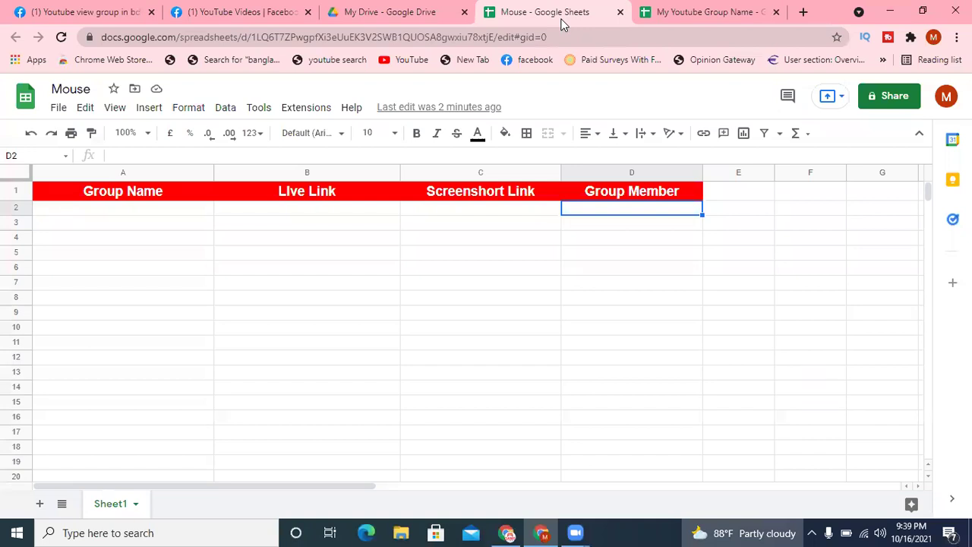
{"action": "left_click", "coordinate": [506, 532]}
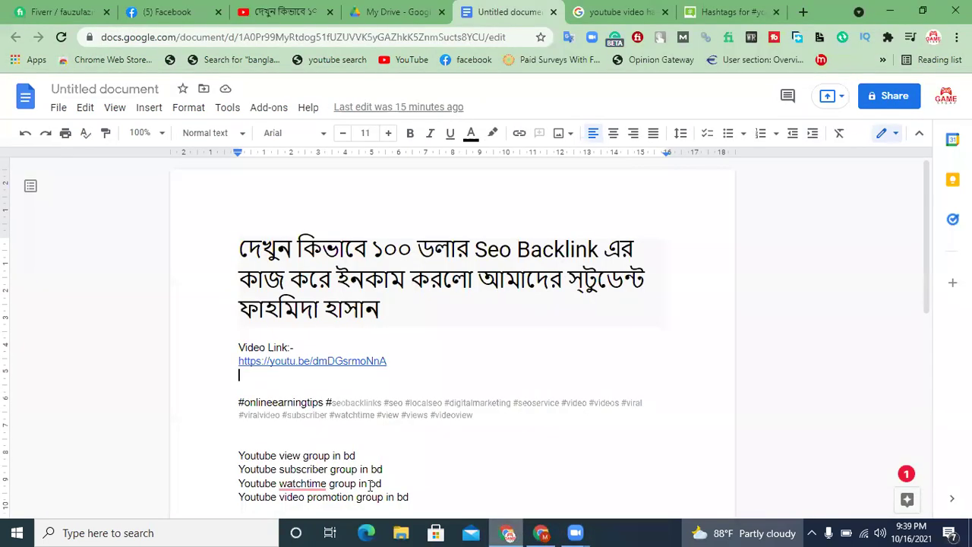
{"action": "scroll", "coordinate": [437, 265], "scroll_direction": "down", "scroll_amount": 2}
{"action": "scroll", "coordinate": [430, 274], "scroll_direction": "up", "scroll_amount": 1}
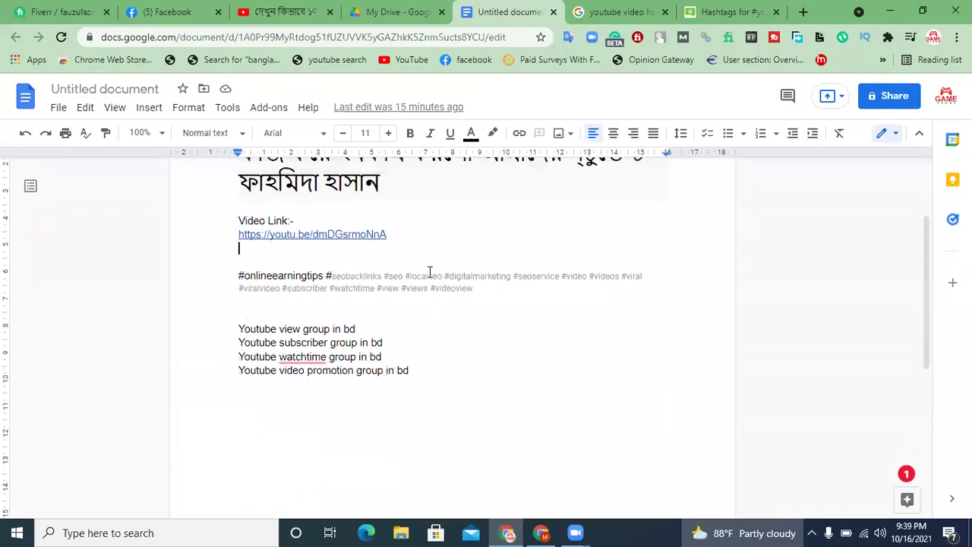
{"action": "left_click_drag", "start_coordinate": [474, 344], "coordinate": [238, 182]}
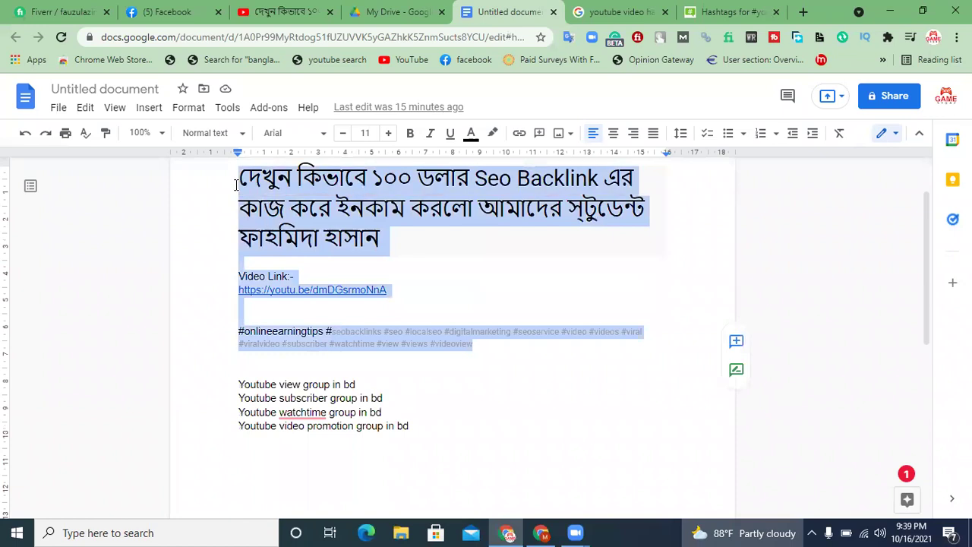
{"action": "right_click", "coordinate": [277, 199]}
{"action": "left_click", "coordinate": [314, 156]}
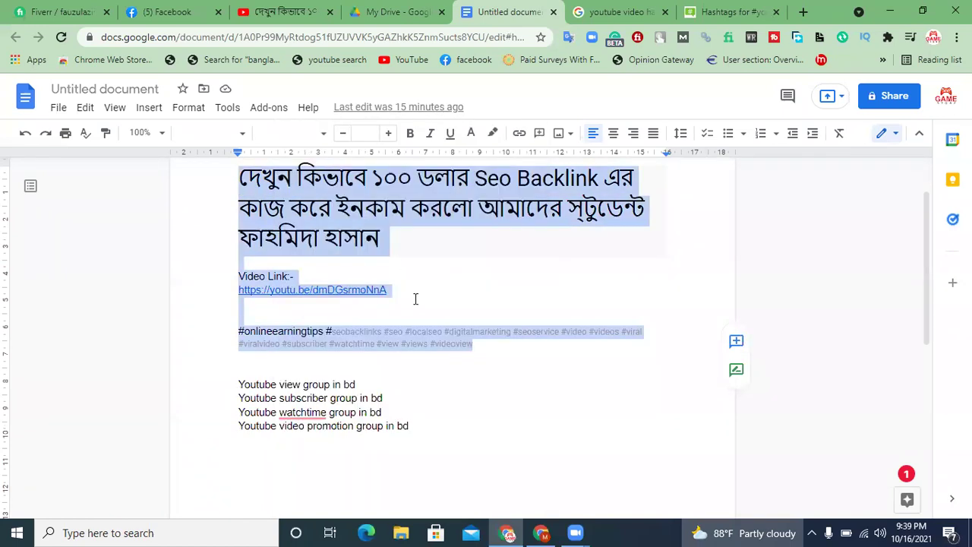
Step: Return to the My Youtube Group Name spreadsheet and open the Get Youtube Views Facebook group from its link in B2
{"action": "left_click", "coordinate": [545, 532]}
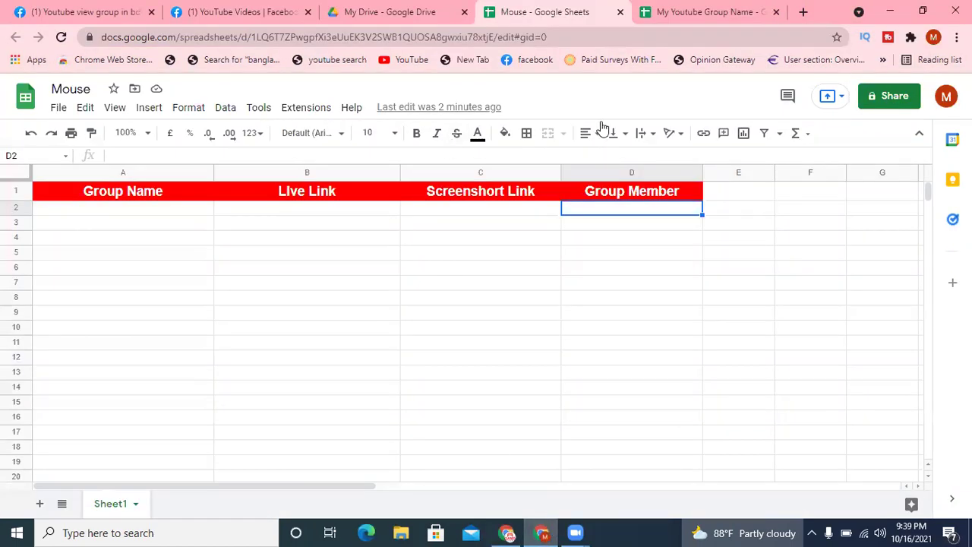
{"action": "left_click", "coordinate": [680, 12]}
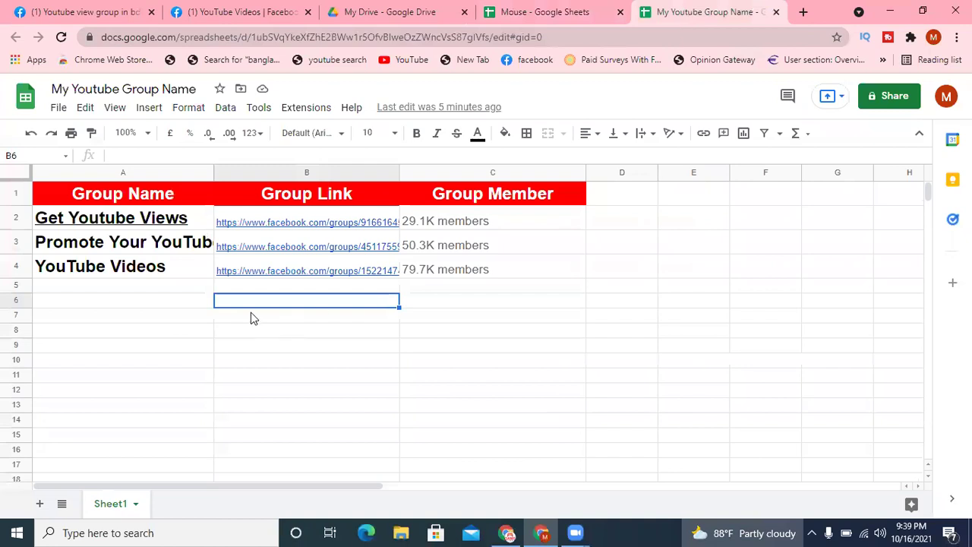
{"action": "left_click", "coordinate": [328, 221]}
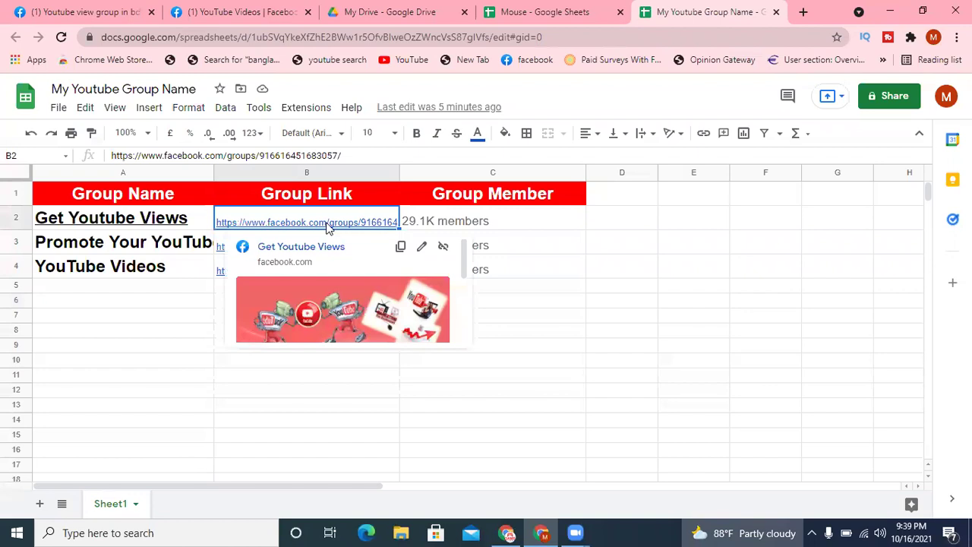
{"action": "left_click", "coordinate": [319, 251]}
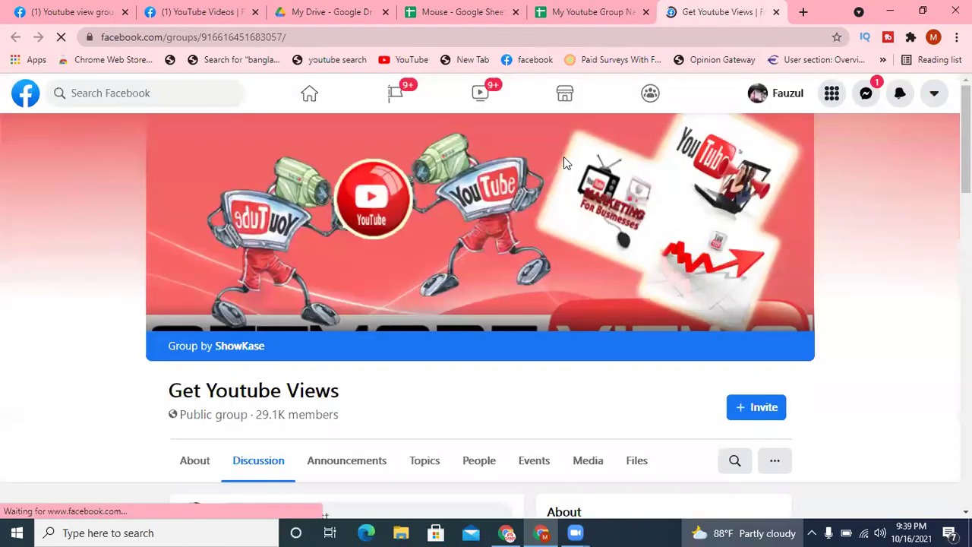
Step: Start a public post in the Get Youtube Views group and paste the copied title, video link and hashtags
{"action": "scroll", "coordinate": [563, 164], "scroll_direction": "down", "scroll_amount": 2}
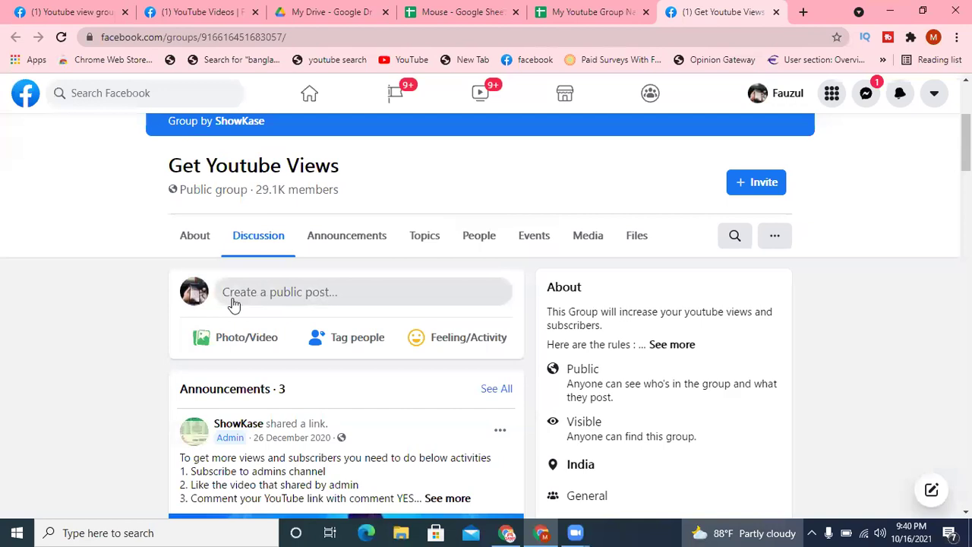
{"action": "scroll", "coordinate": [304, 277], "scroll_direction": "down", "scroll_amount": 1}
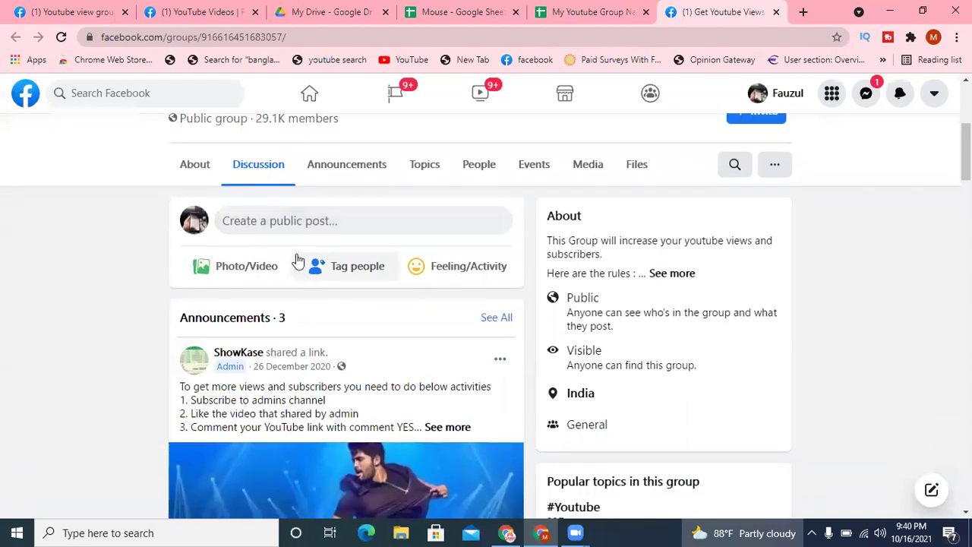
{"action": "left_click", "coordinate": [292, 224]}
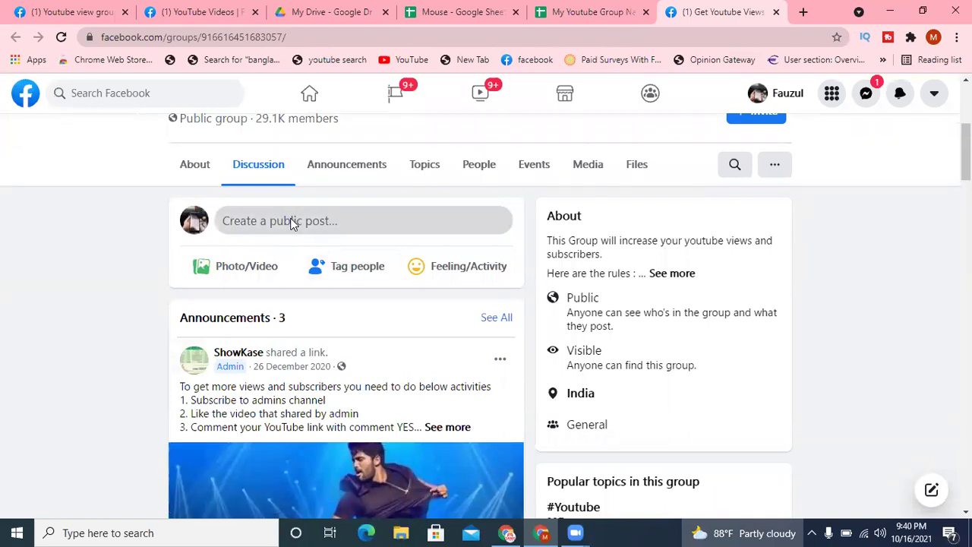
{"action": "left_click", "coordinate": [293, 223]}
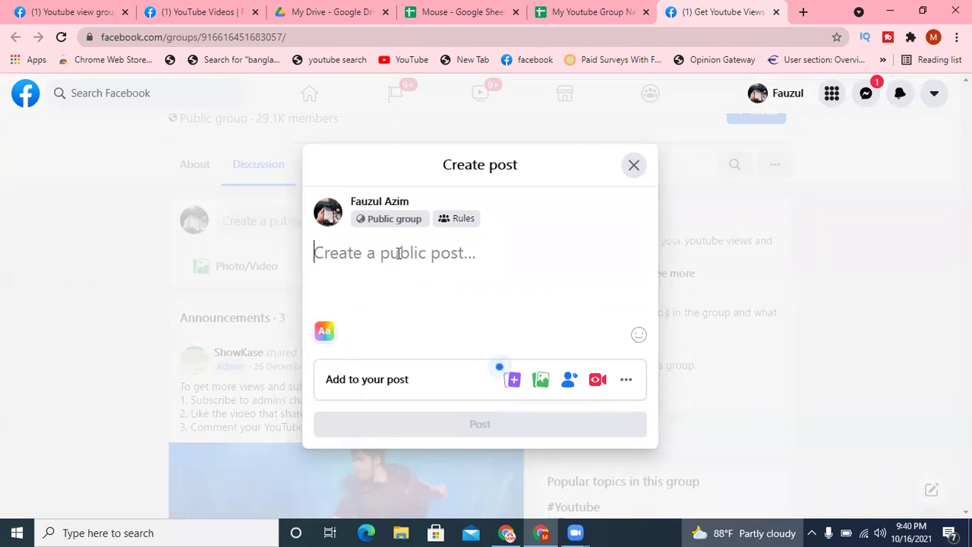
{"action": "key", "text": "ctrl+v"}
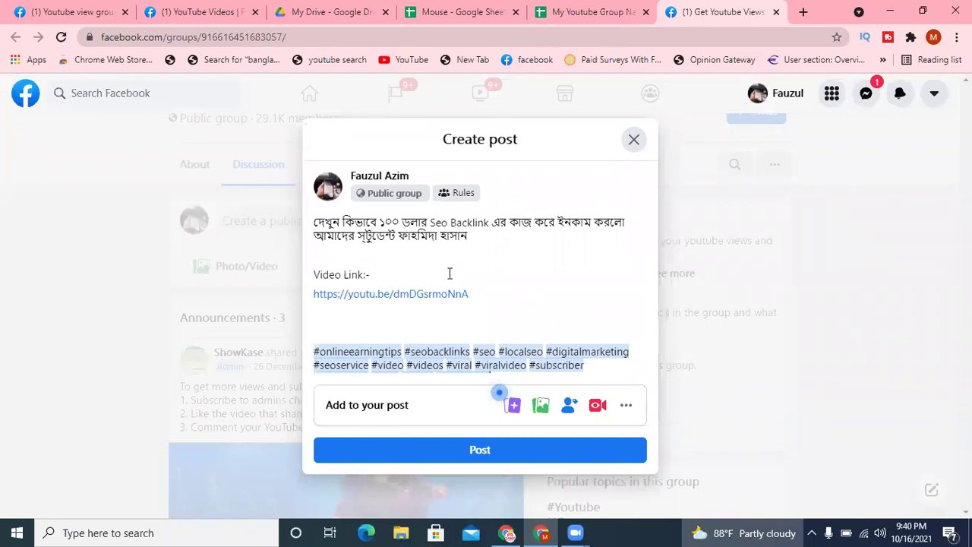
Step: Examine the draft post's text, hashtags and YouTube link preview
{"action": "scroll", "coordinate": [556, 265], "scroll_direction": "down", "scroll_amount": 3}
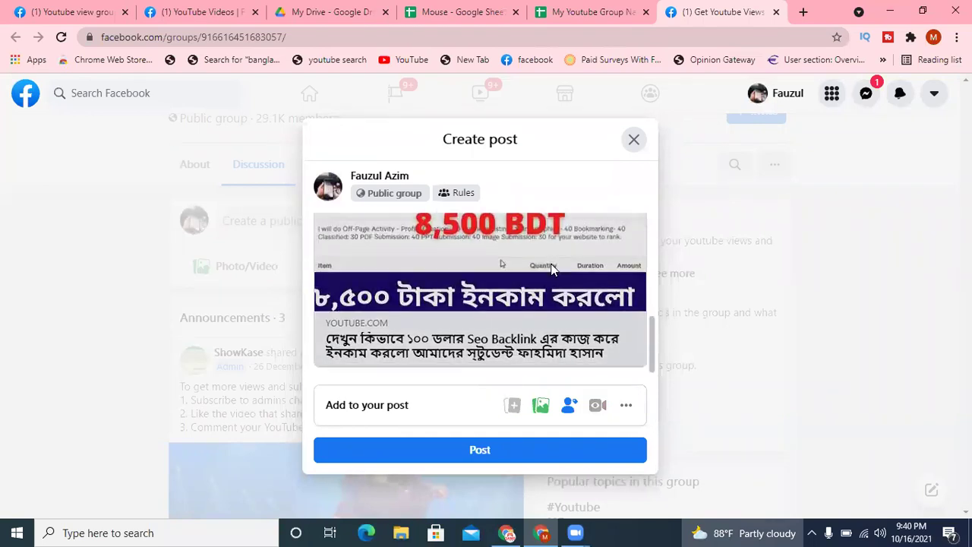
{"action": "scroll", "coordinate": [552, 269], "scroll_direction": "up", "scroll_amount": 2}
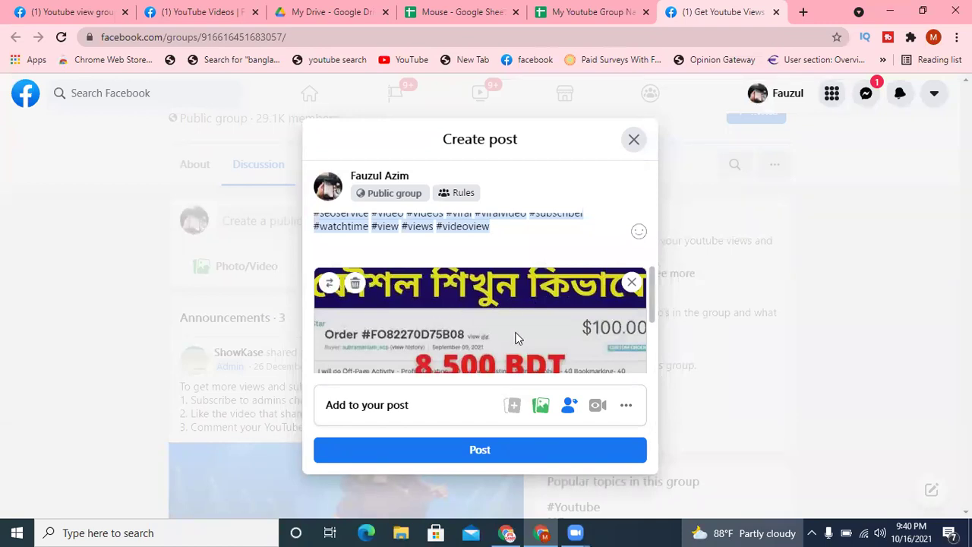
{"action": "scroll", "coordinate": [514, 332], "scroll_direction": "down", "scroll_amount": 2}
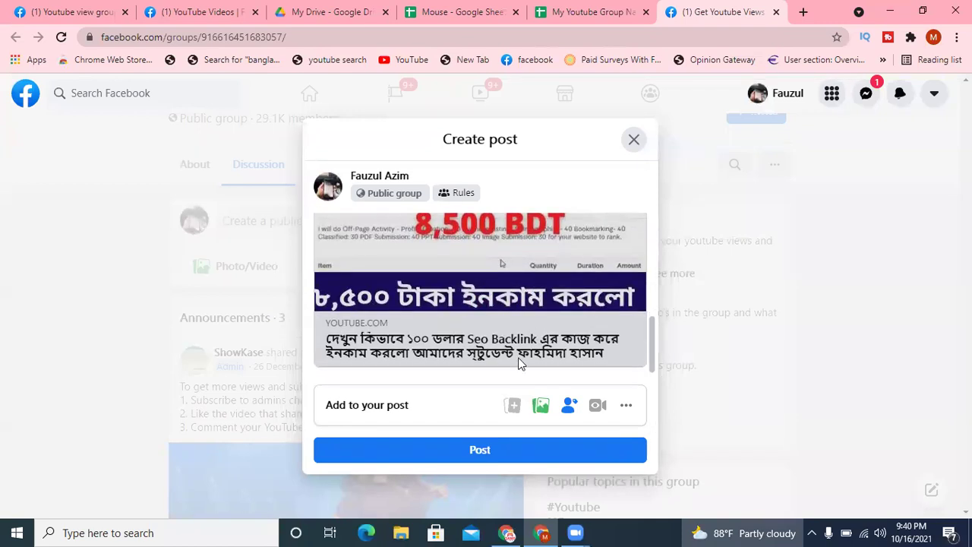
{"action": "scroll", "coordinate": [521, 358], "scroll_direction": "up", "scroll_amount": 4}
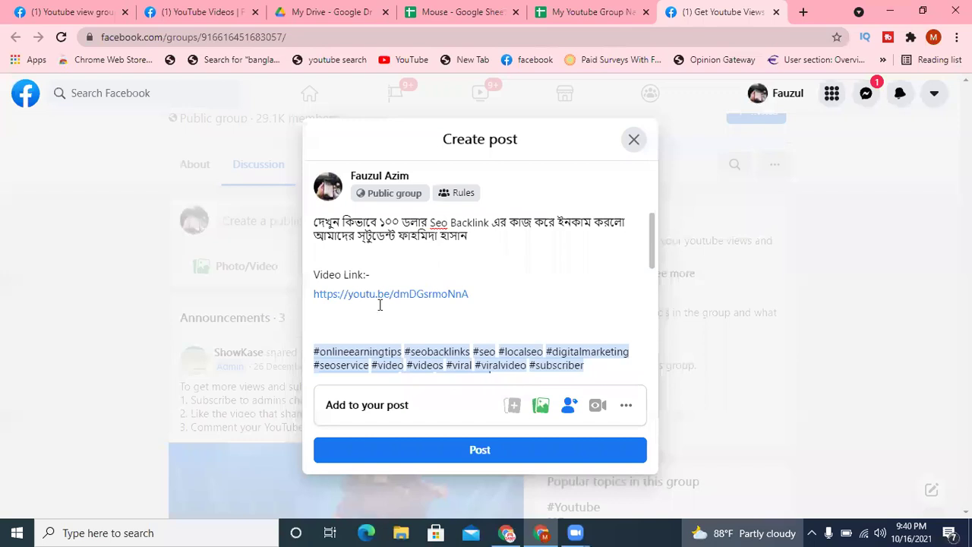
{"action": "scroll", "coordinate": [384, 303], "scroll_direction": "down", "scroll_amount": 1}
{"action": "scroll", "coordinate": [404, 319], "scroll_direction": "down", "scroll_amount": 2}
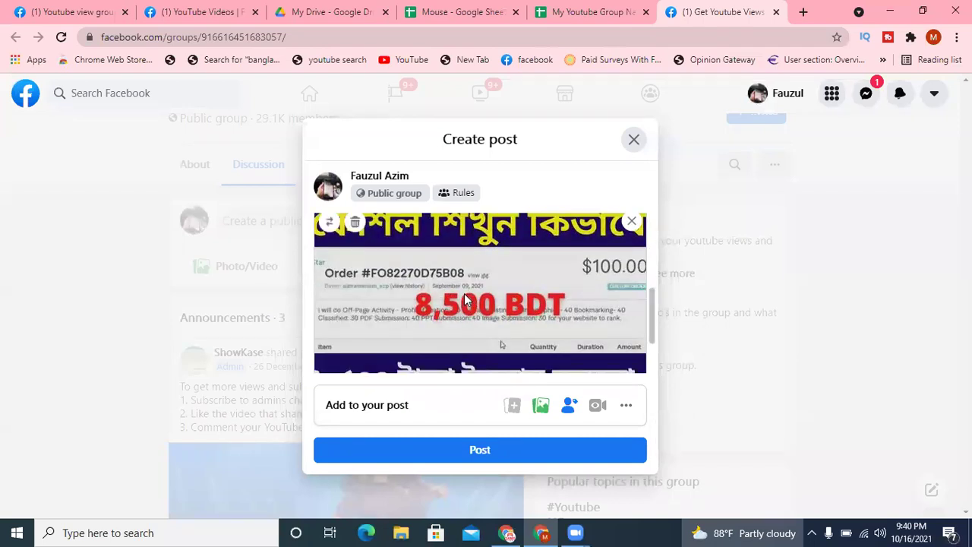
{"action": "scroll", "coordinate": [466, 300], "scroll_direction": "up", "scroll_amount": 3}
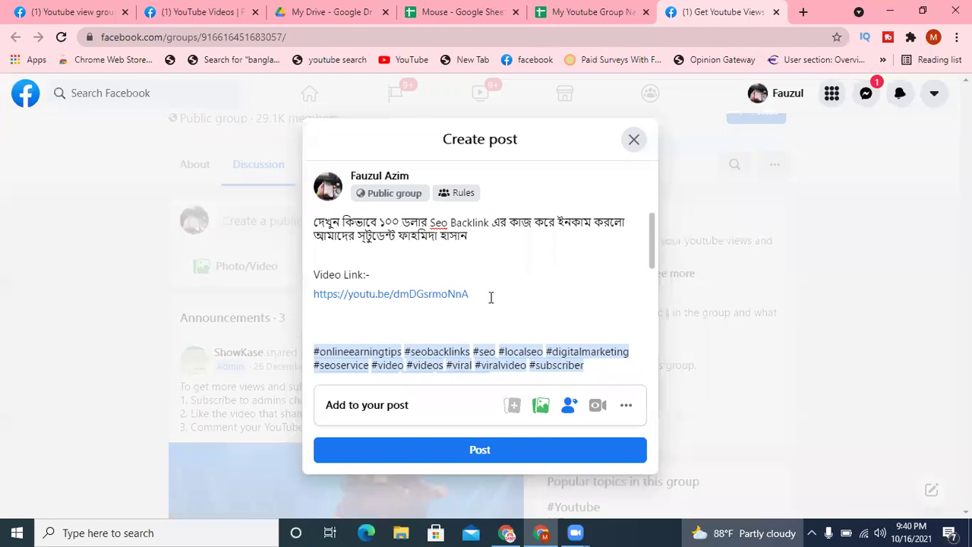
Step: Delete the "Video Link:-" line, the video URL and the surplus blank lines from the draft post
{"action": "left_click_drag", "start_coordinate": [491, 296], "coordinate": [312, 274]}
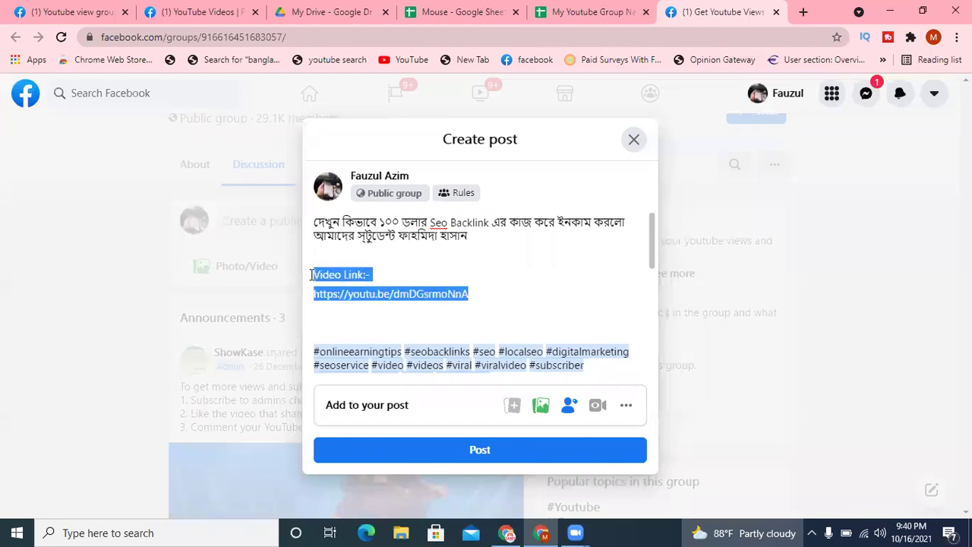
{"action": "key", "text": "BackSpace"}
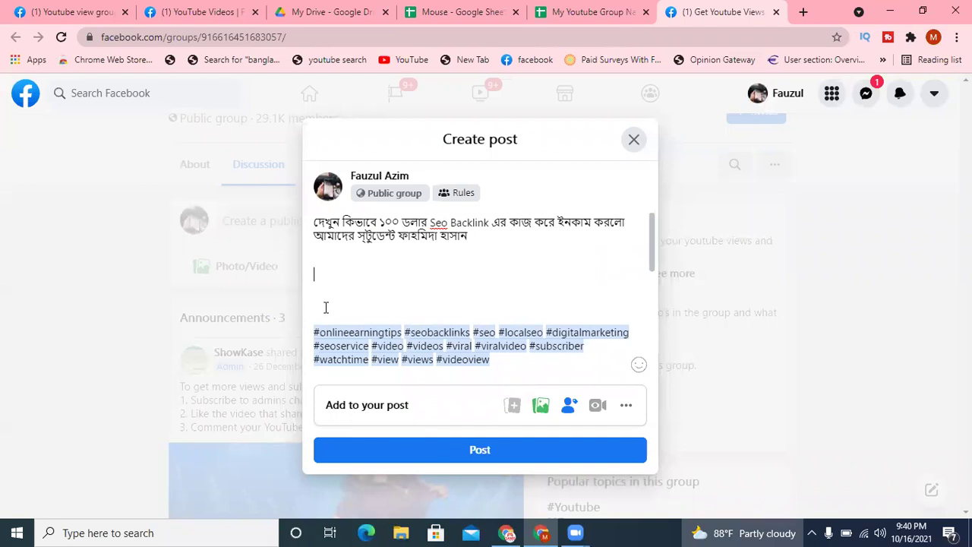
{"action": "key", "text": "BackSpace"}
{"action": "key", "text": "BackSpace"}
{"action": "key", "text": "BackSpace"}
{"action": "key", "text": "BackSpace"}
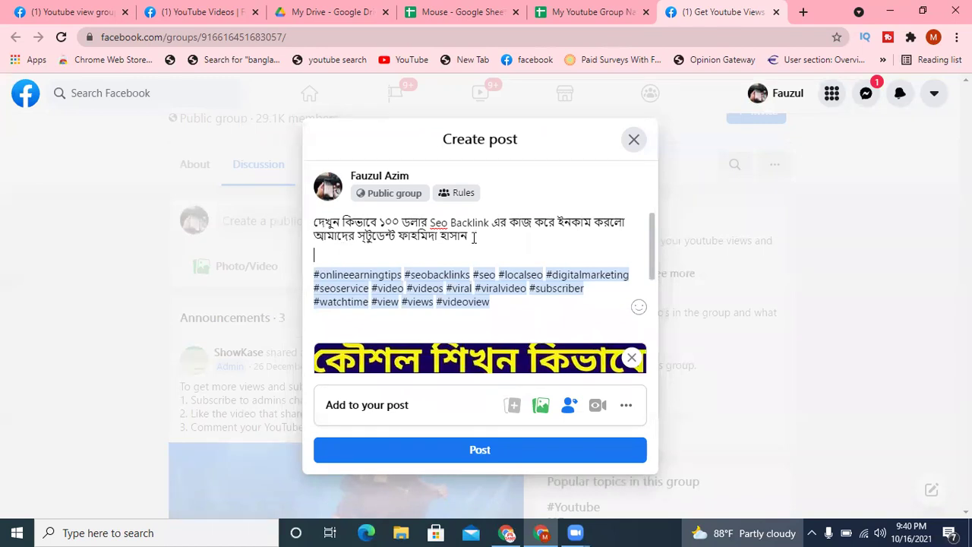
Step: Publish the draft with its video preview to the group and check the new post in the discussion feed
{"action": "scroll", "coordinate": [448, 300], "scroll_direction": "down", "scroll_amount": 2}
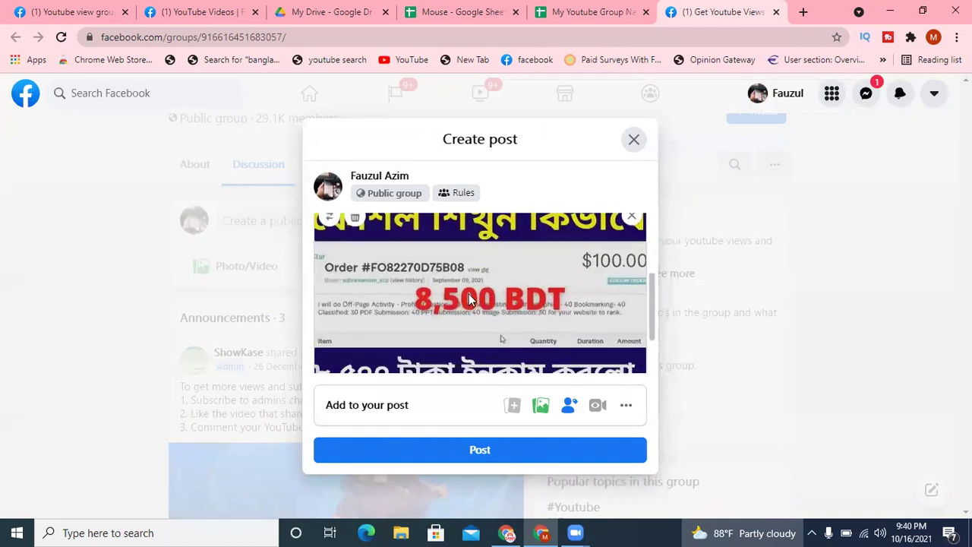
{"action": "scroll", "coordinate": [489, 305], "scroll_direction": "up", "scroll_amount": 1}
{"action": "scroll", "coordinate": [489, 304], "scroll_direction": "down", "scroll_amount": 2}
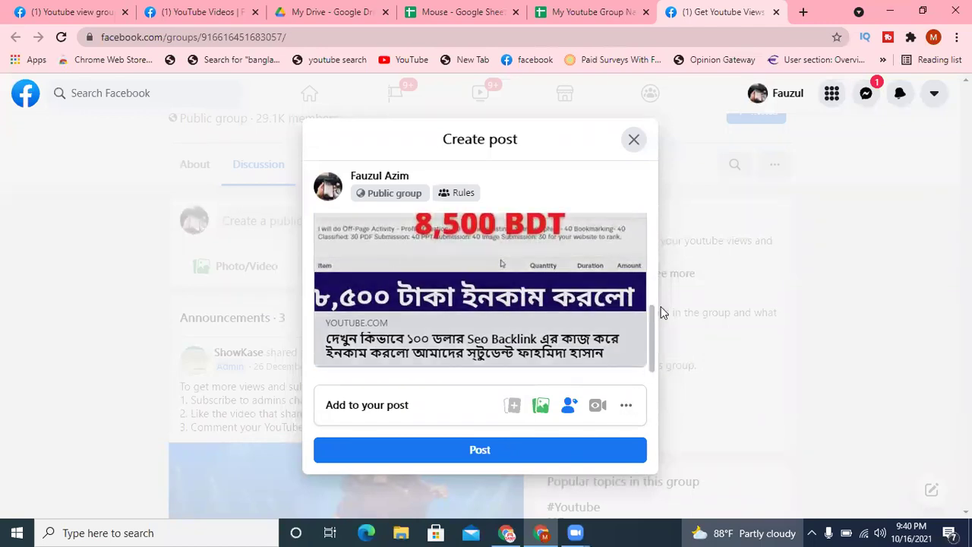
{"action": "left_click", "coordinate": [540, 452]}
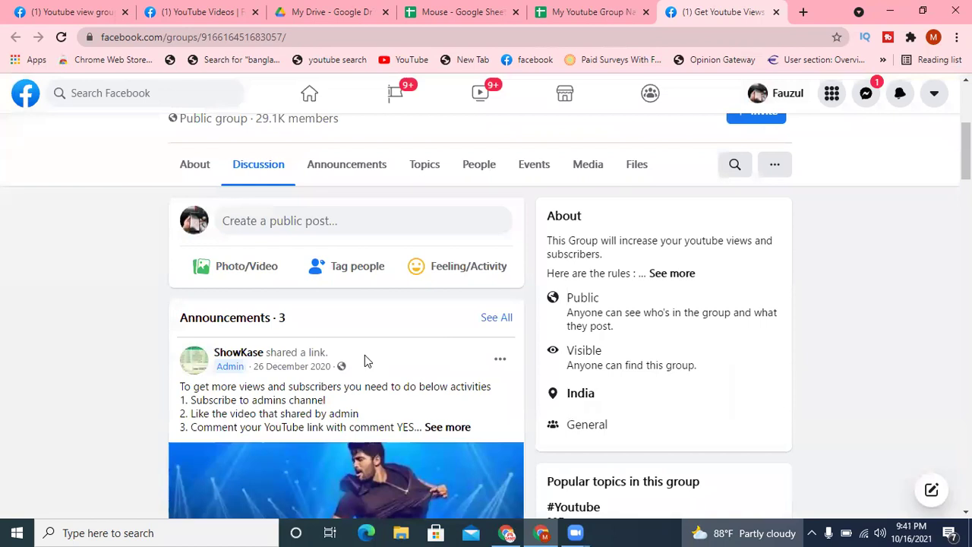
{"action": "scroll", "coordinate": [364, 354], "scroll_direction": "down", "scroll_amount": 3}
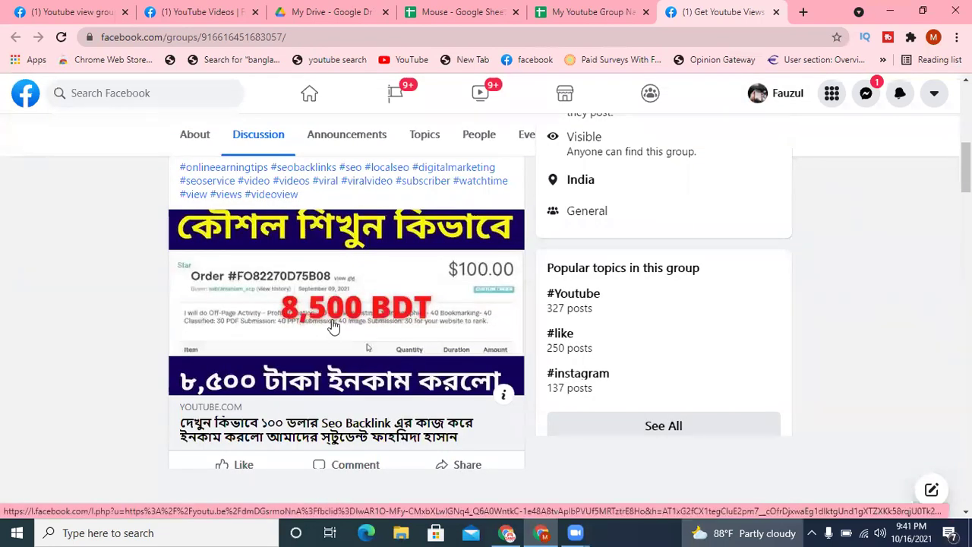
{"action": "scroll", "coordinate": [723, 297], "scroll_direction": "up", "scroll_amount": 5}
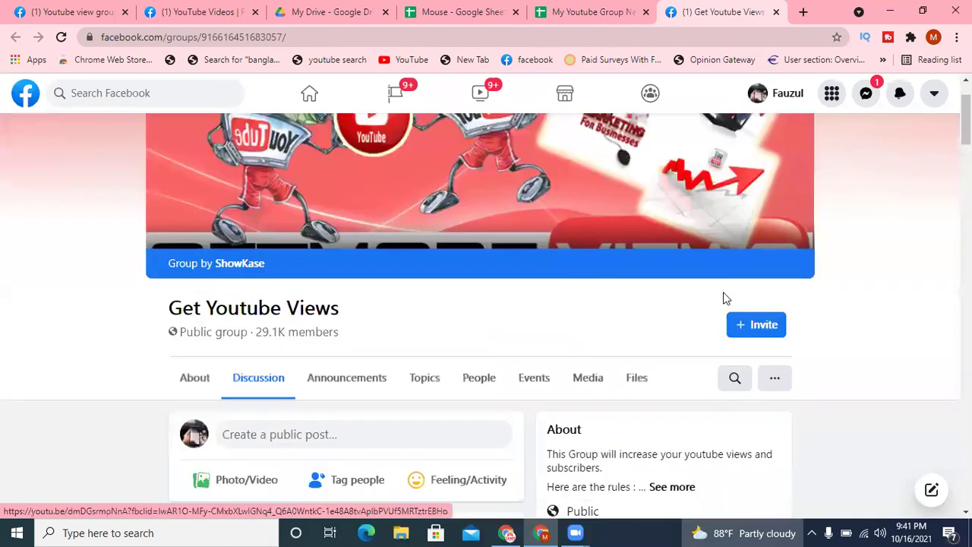
{"action": "scroll", "coordinate": [390, 399], "scroll_direction": "down", "scroll_amount": 4}
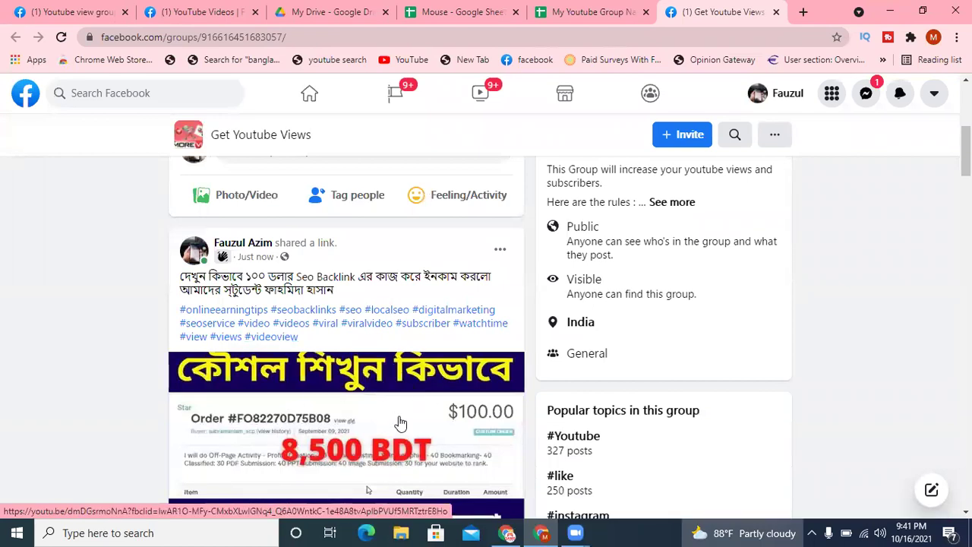
{"action": "scroll", "coordinate": [403, 424], "scroll_direction": "up", "scroll_amount": 3}
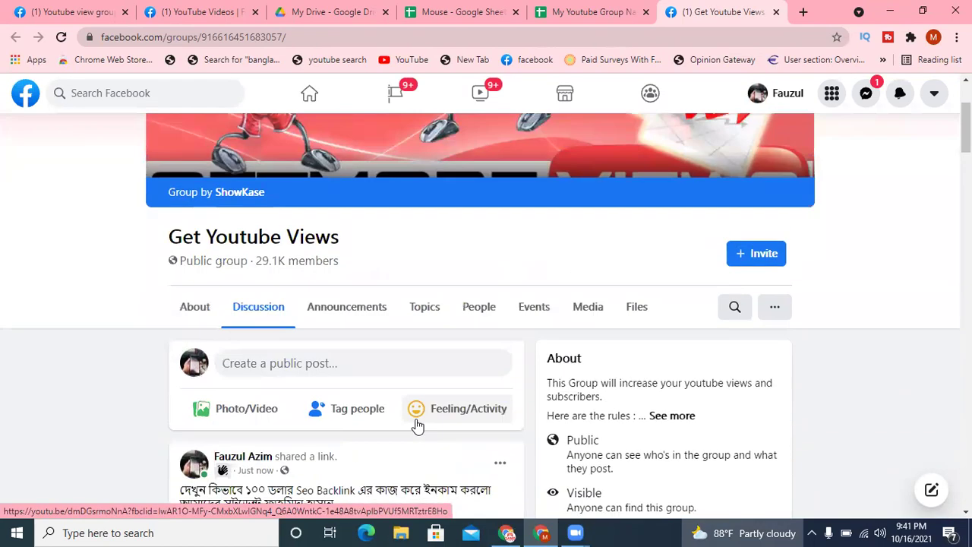
Step: Copy the group name Get Youtube Views from the My Youtube Group Name spreadsheet into cell A2 of the Mouse spreadsheet
{"action": "left_click", "coordinate": [555, 18]}
{"action": "left_click", "coordinate": [110, 219]}
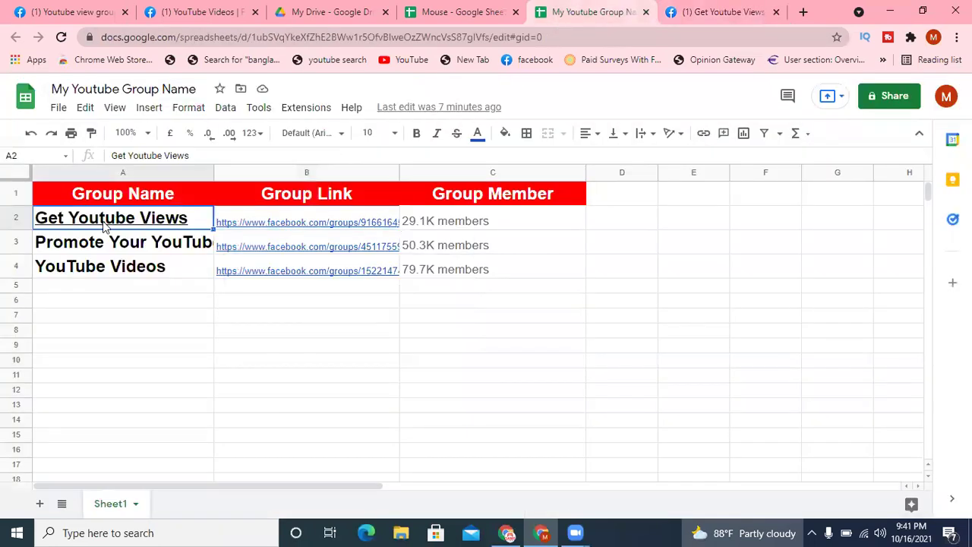
{"action": "left_click", "coordinate": [422, 11]}
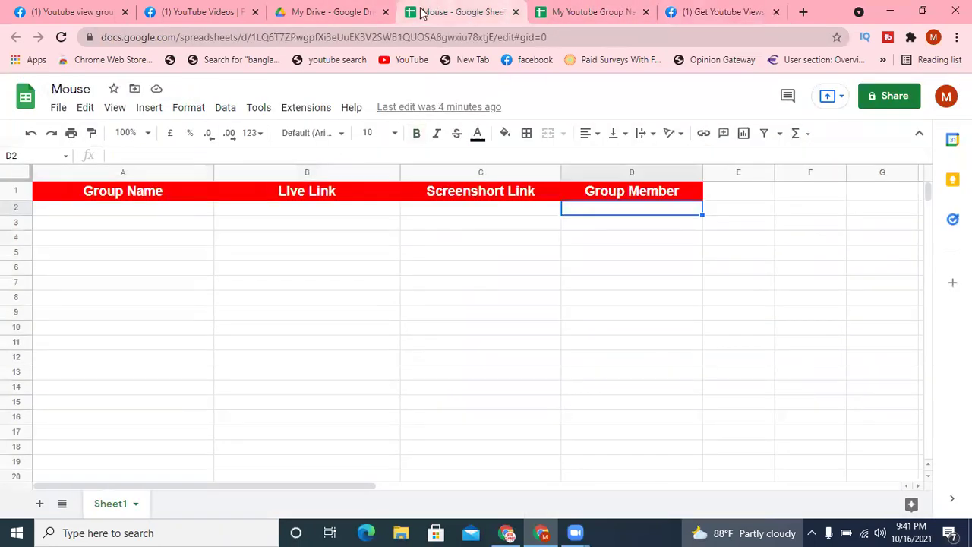
{"action": "left_click", "coordinate": [138, 213]}
{"action": "type", "text": "Get Youtube Views"}
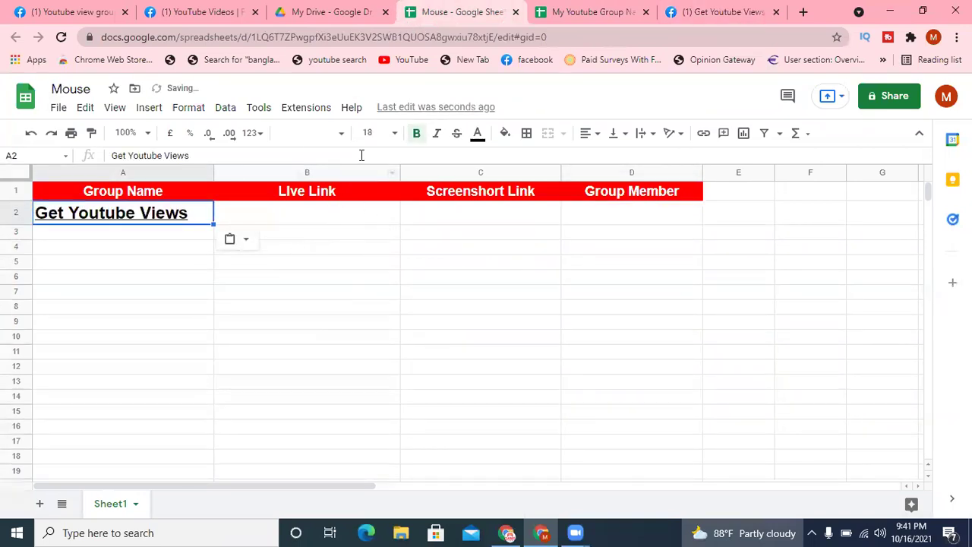
Step: Set the font size of the group name in cell A2 to 12
{"action": "left_click", "coordinate": [369, 133]}
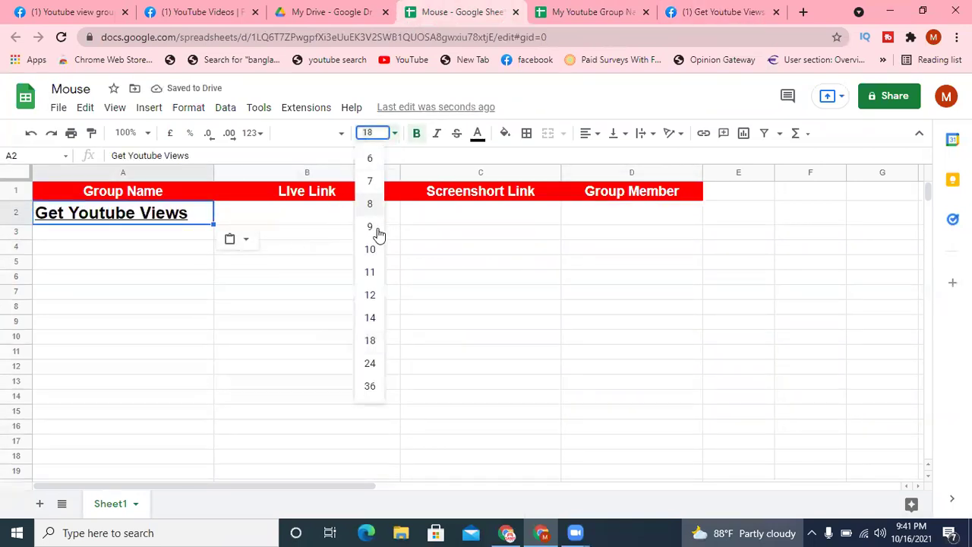
{"action": "left_click", "coordinate": [370, 295]}
{"action": "left_click", "coordinate": [366, 270]}
{"action": "left_click", "coordinate": [720, 10]}
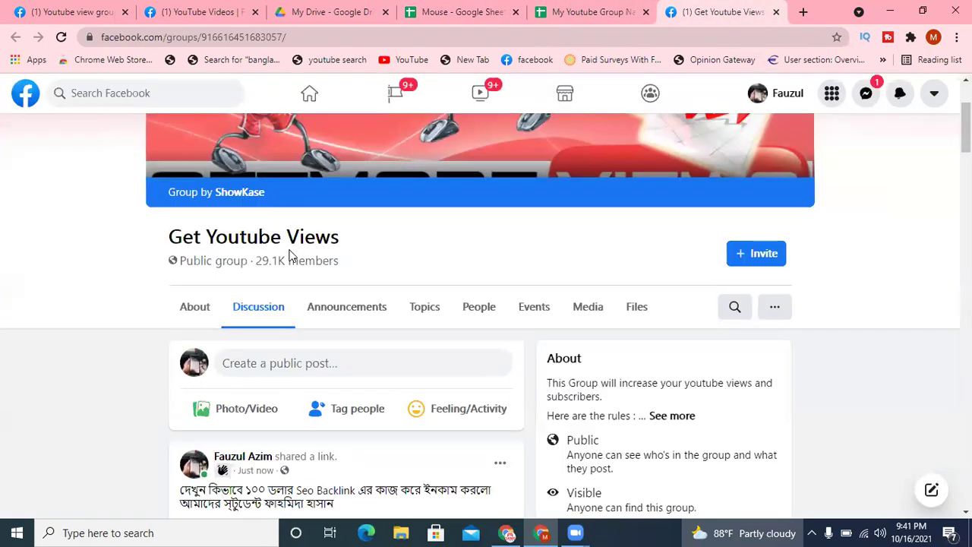
{"action": "left_click", "coordinate": [558, 10]}
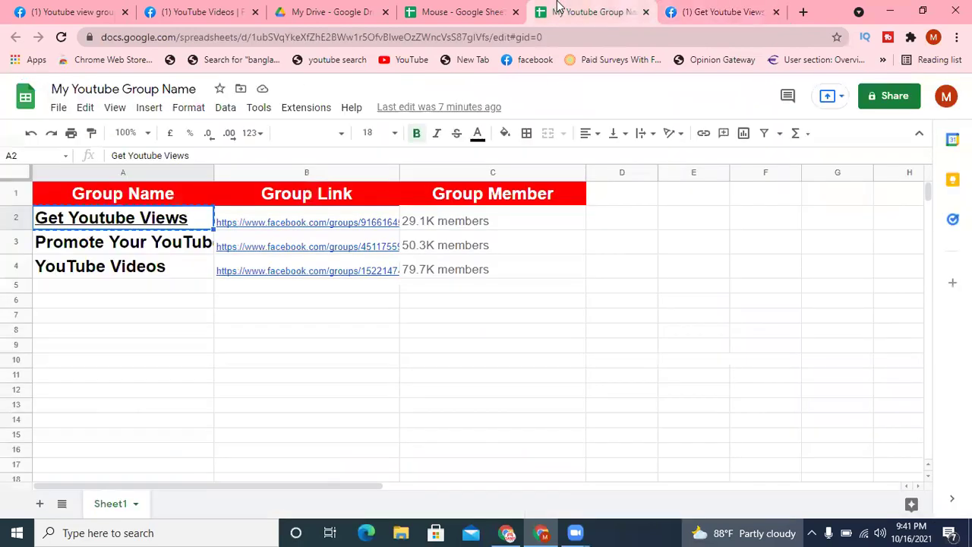
{"action": "left_click", "coordinate": [740, 8]}
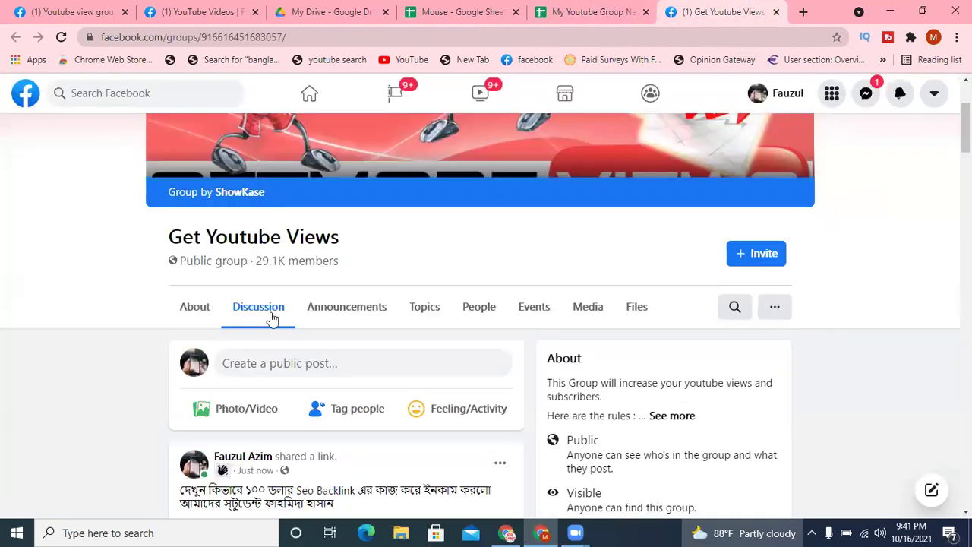
{"action": "left_click", "coordinate": [429, 9]}
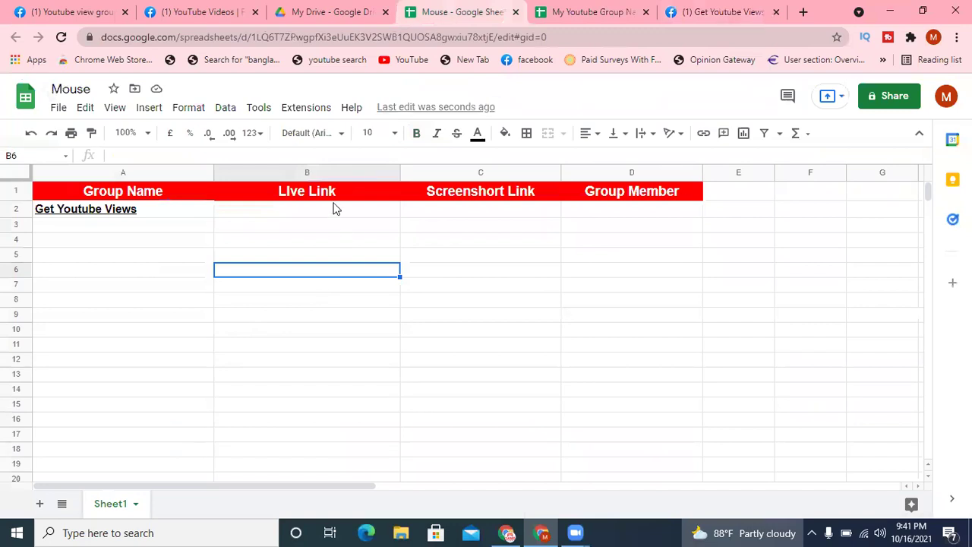
Step: Copy the new post's link address from the Get Youtube Views group into cell B2 of the Mouse spreadsheet
{"action": "left_click", "coordinate": [721, 9]}
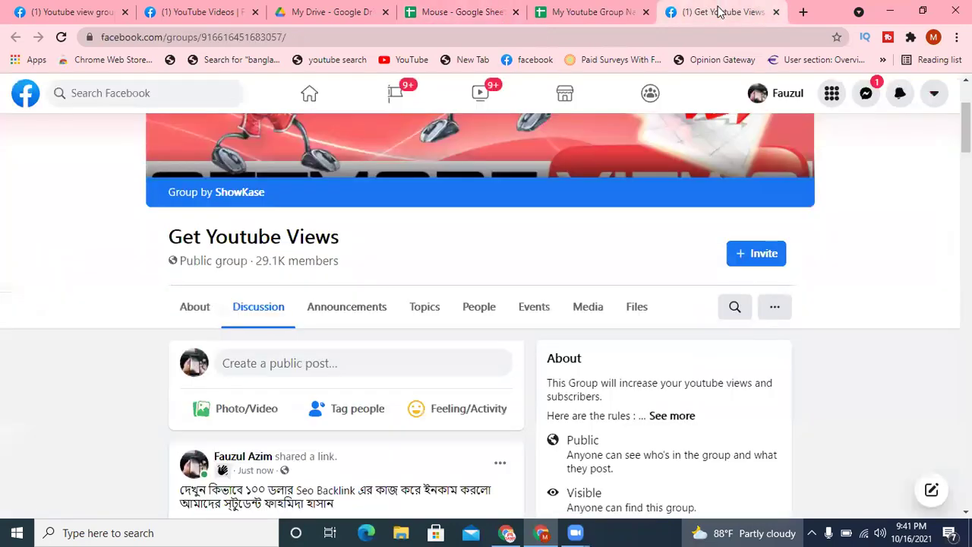
{"action": "scroll", "coordinate": [476, 306], "scroll_direction": "down", "scroll_amount": 2}
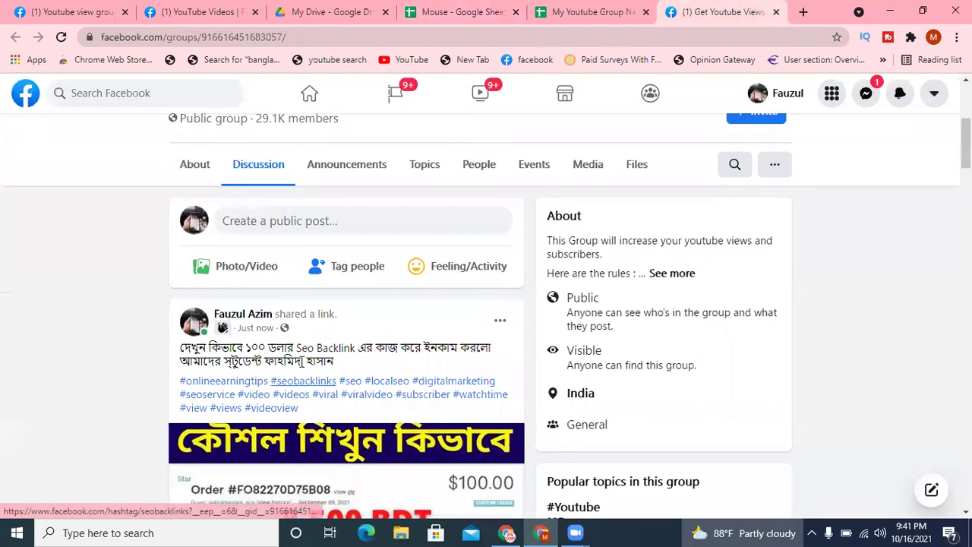
{"action": "right_click", "coordinate": [259, 336]}
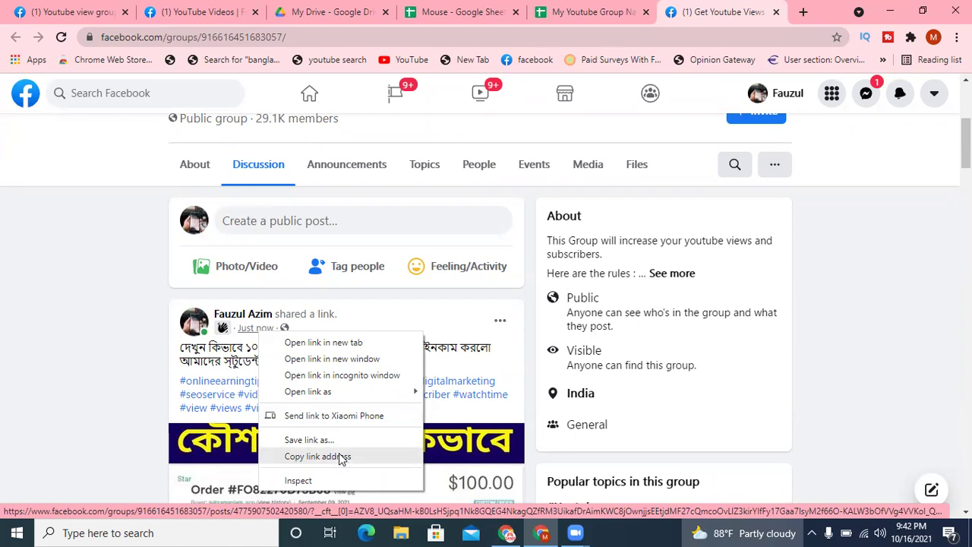
{"action": "left_click", "coordinate": [339, 459]}
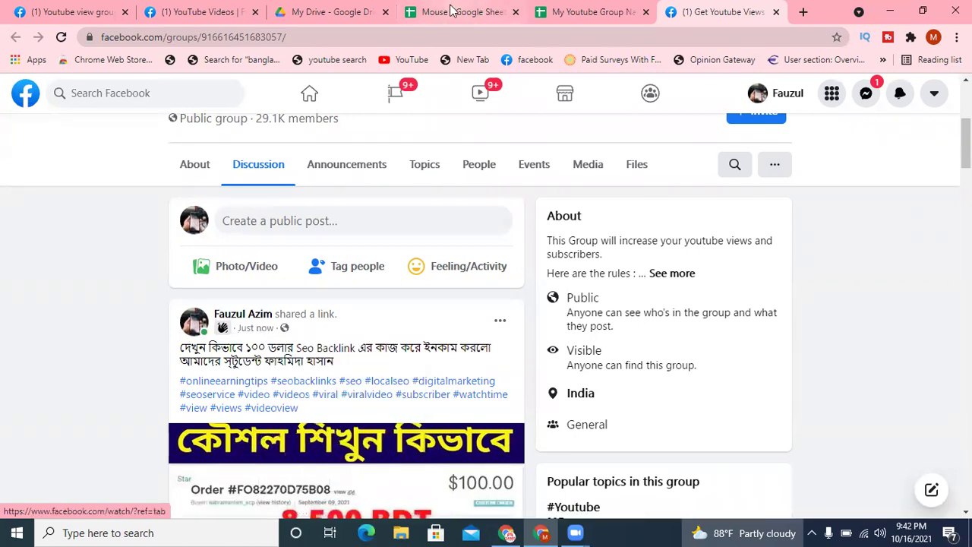
{"action": "left_click", "coordinate": [448, 13]}
{"action": "left_click", "coordinate": [323, 212]}
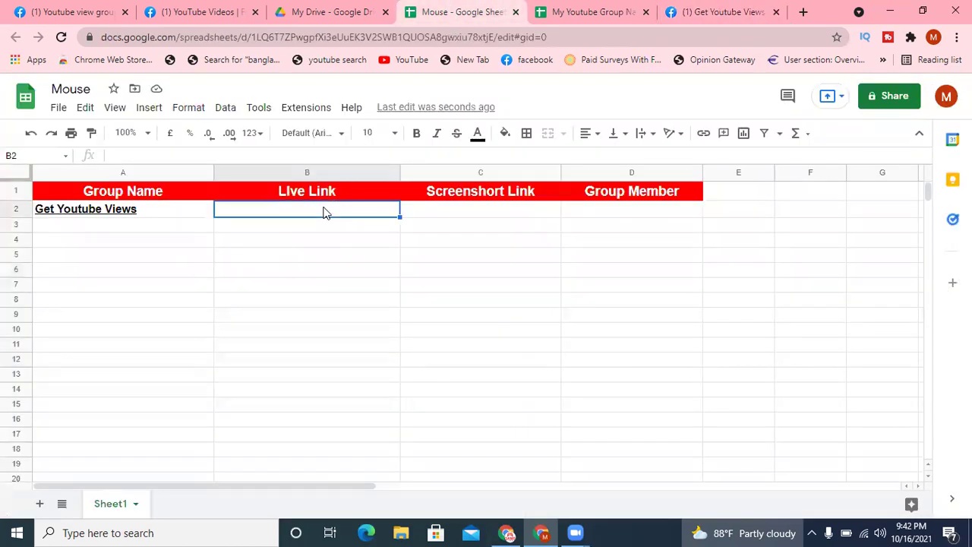
{"action": "key", "text": "ctrl+v"}
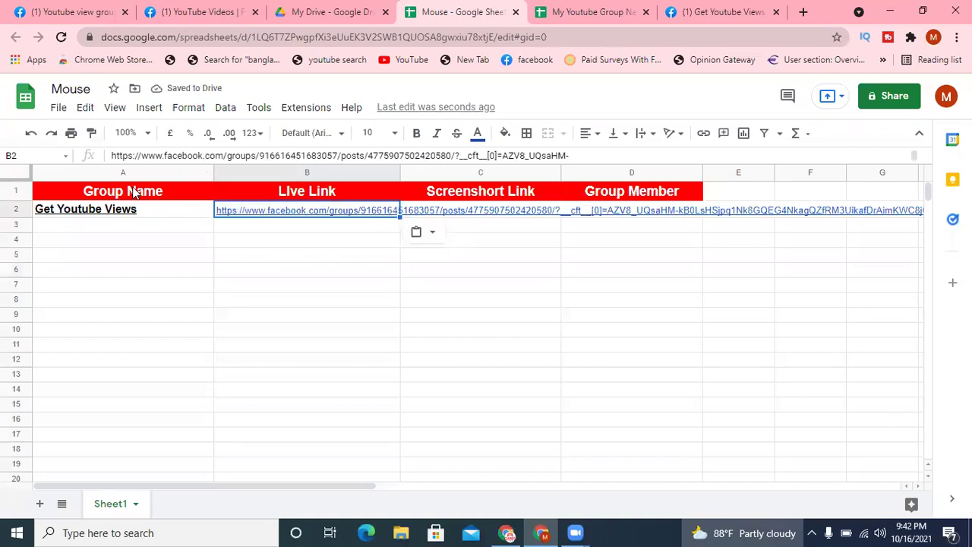
Step: Capture a screenshot area of about 927x568 pixels covering the group name and the new post in the Facebook group
{"action": "left_click", "coordinate": [484, 213]}
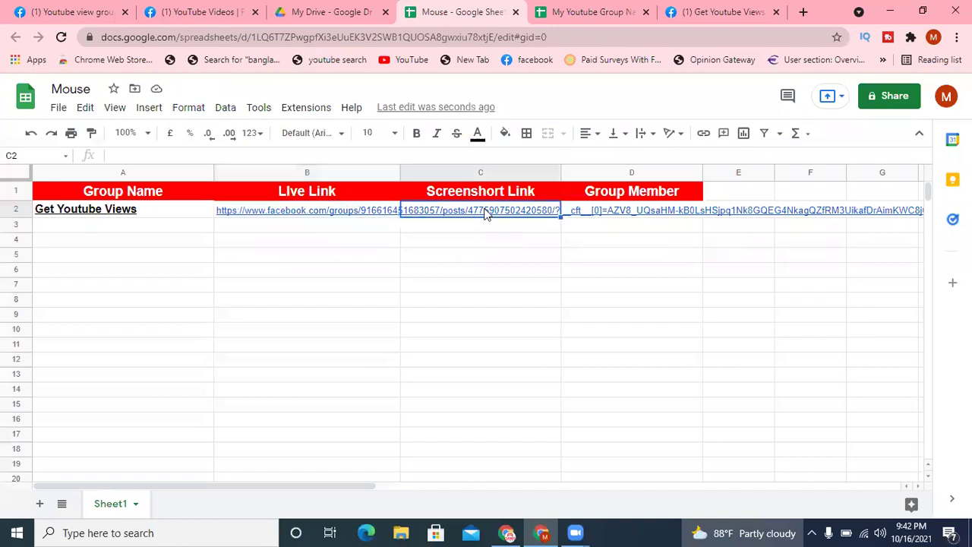
{"action": "left_click", "coordinate": [734, 11]}
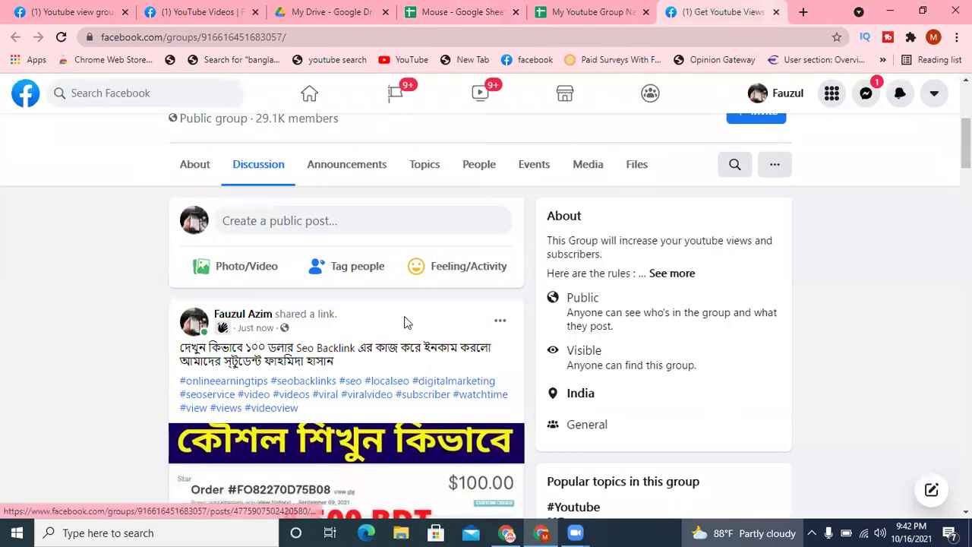
{"action": "scroll", "coordinate": [404, 322], "scroll_direction": "down", "scroll_amount": 2}
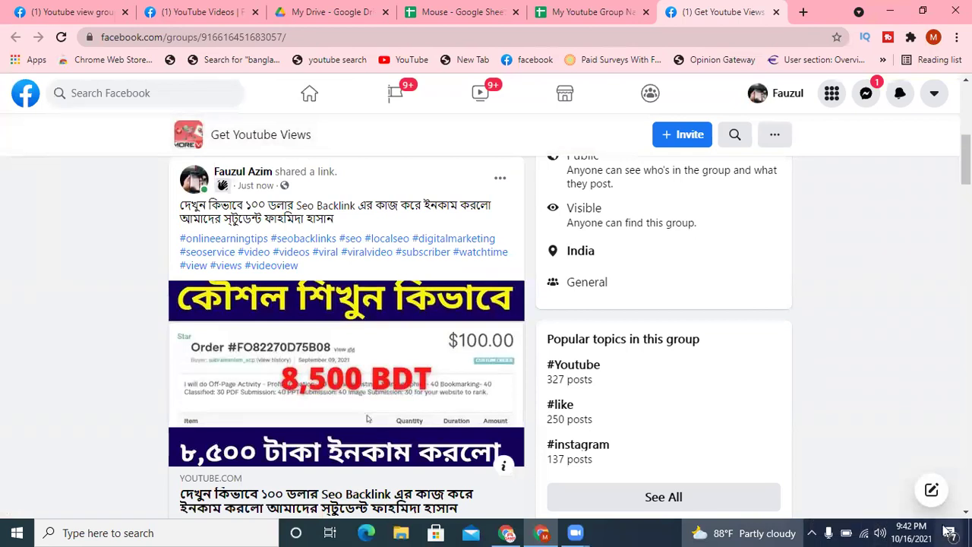
{"action": "left_click", "coordinate": [814, 529]}
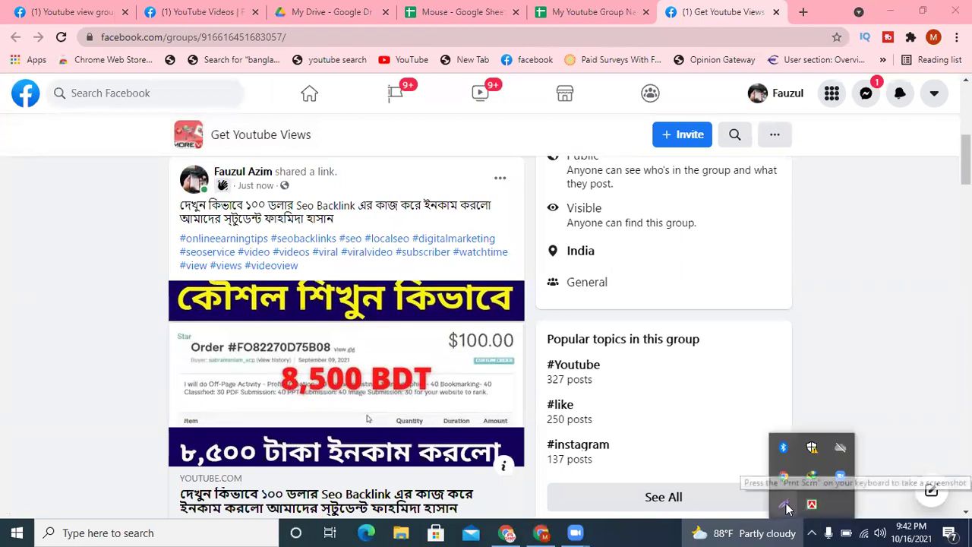
{"action": "left_click", "coordinate": [785, 509]}
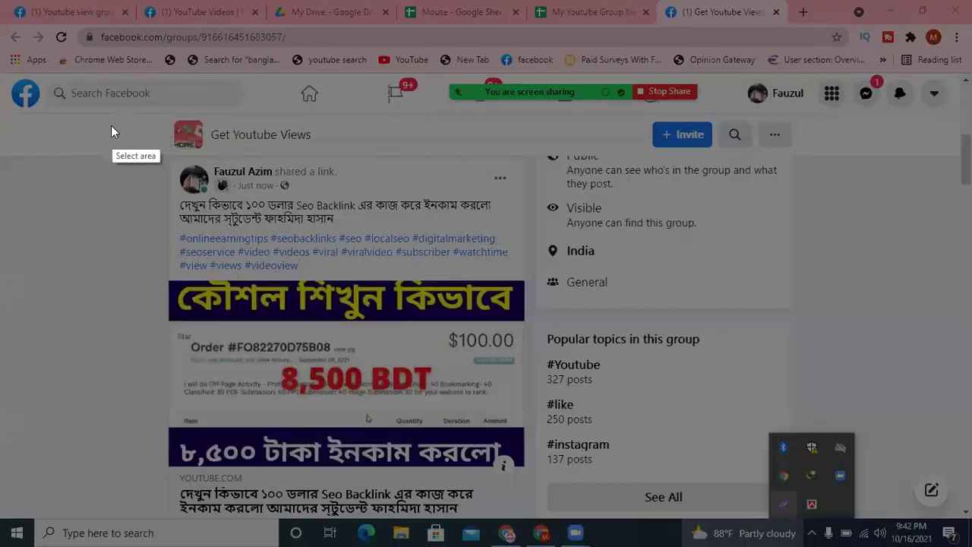
{"action": "left_click_drag", "start_coordinate": [108, 115], "coordinate": [769, 521]}
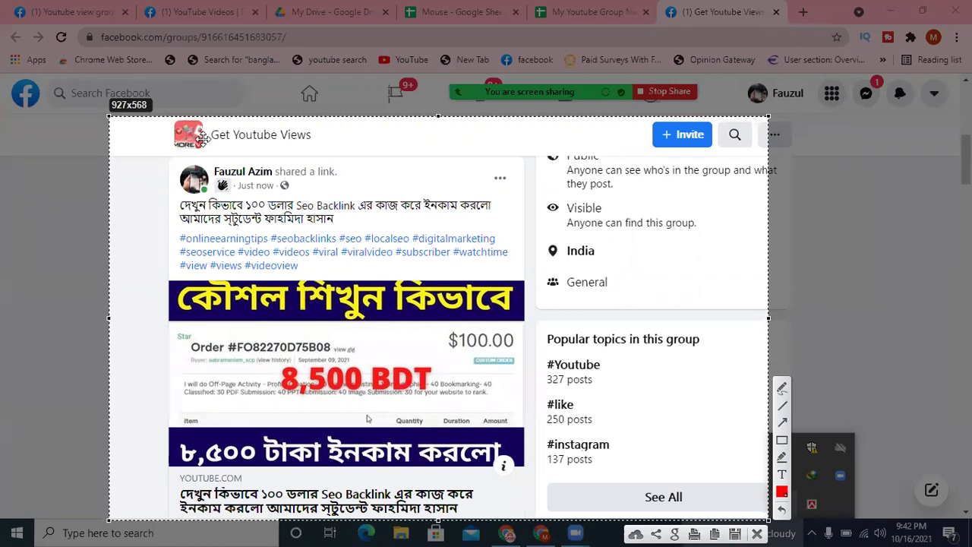
Step: Mark the group name and the post in the screenshot with two red rectangles
{"action": "left_click", "coordinate": [783, 440]}
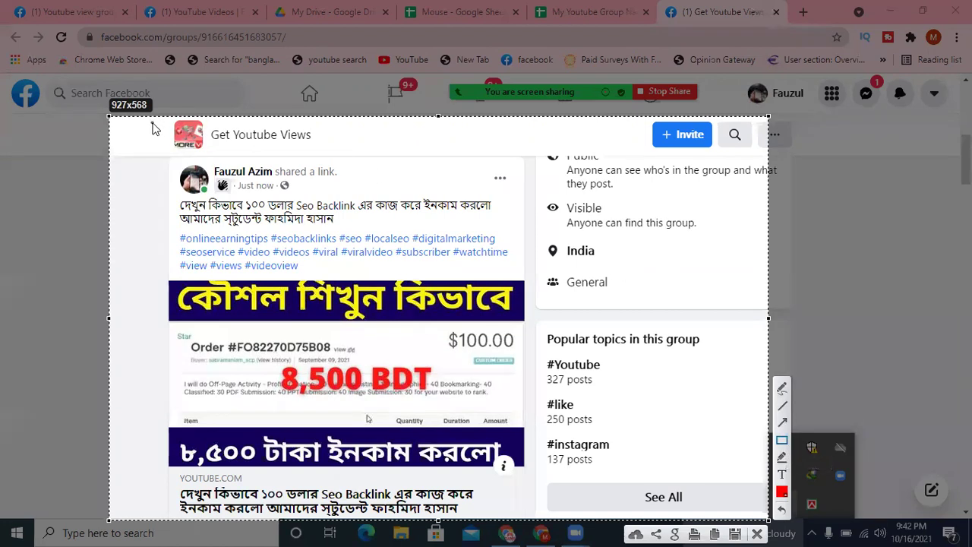
{"action": "left_click_drag", "start_coordinate": [154, 119], "coordinate": [353, 157]}
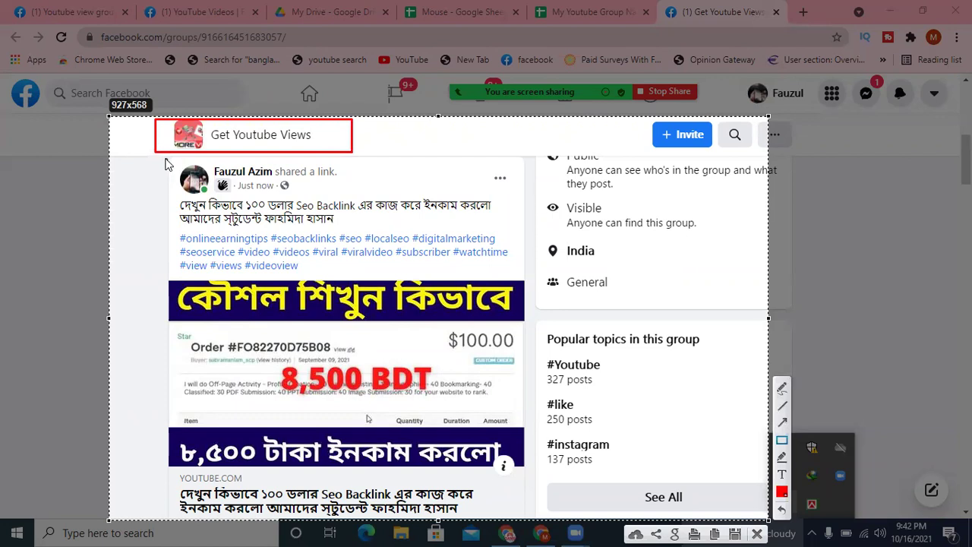
{"action": "left_click_drag", "start_coordinate": [162, 157], "coordinate": [534, 519]}
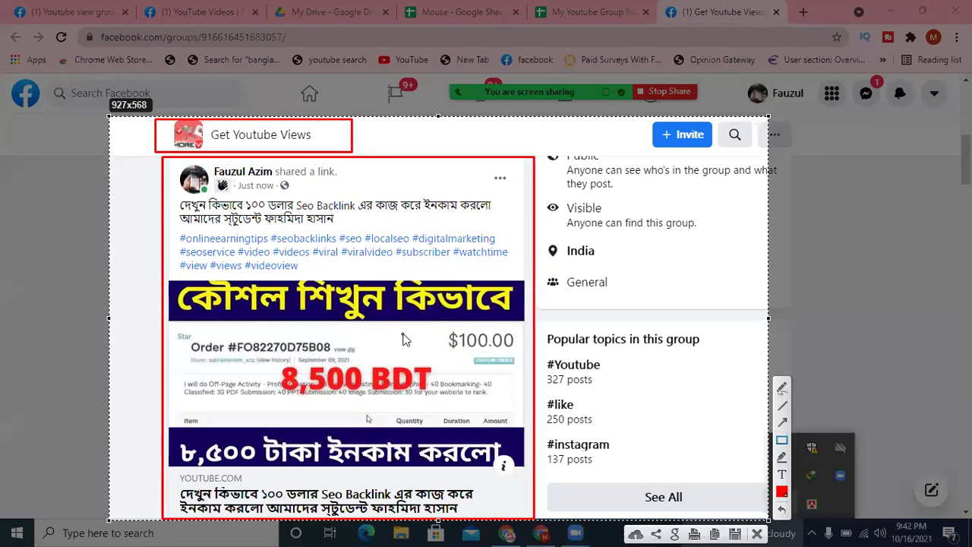
{"action": "left_click", "coordinate": [637, 531]}
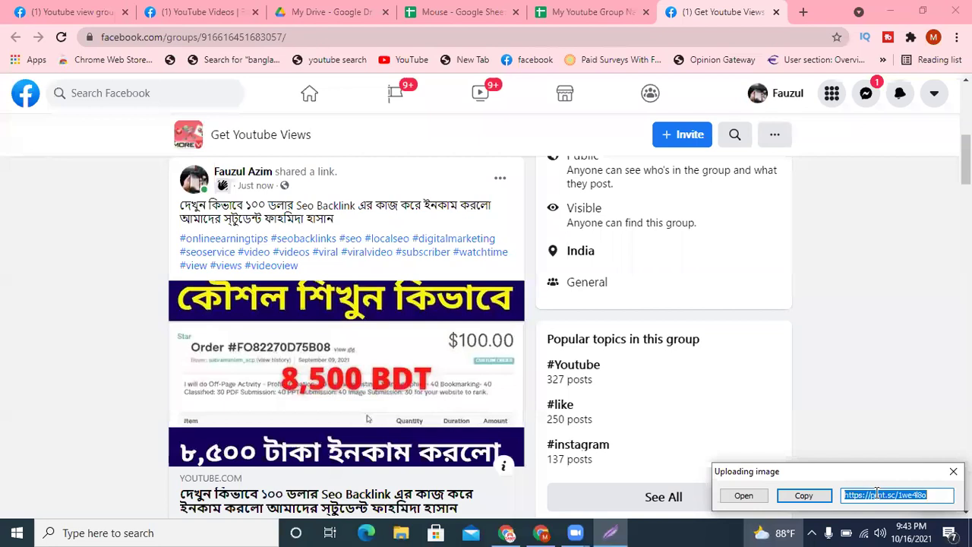
{"action": "left_click", "coordinate": [803, 495]}
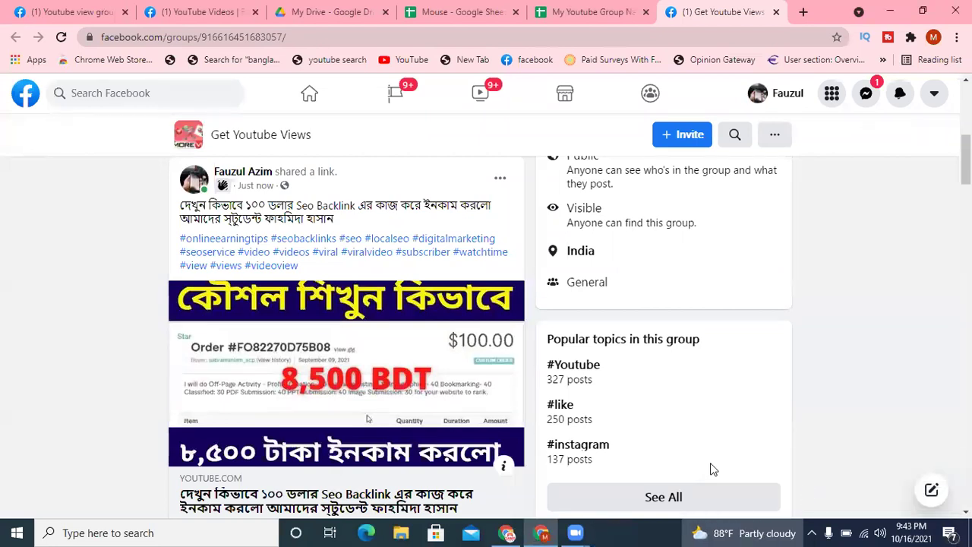
{"action": "left_click", "coordinate": [455, 12]}
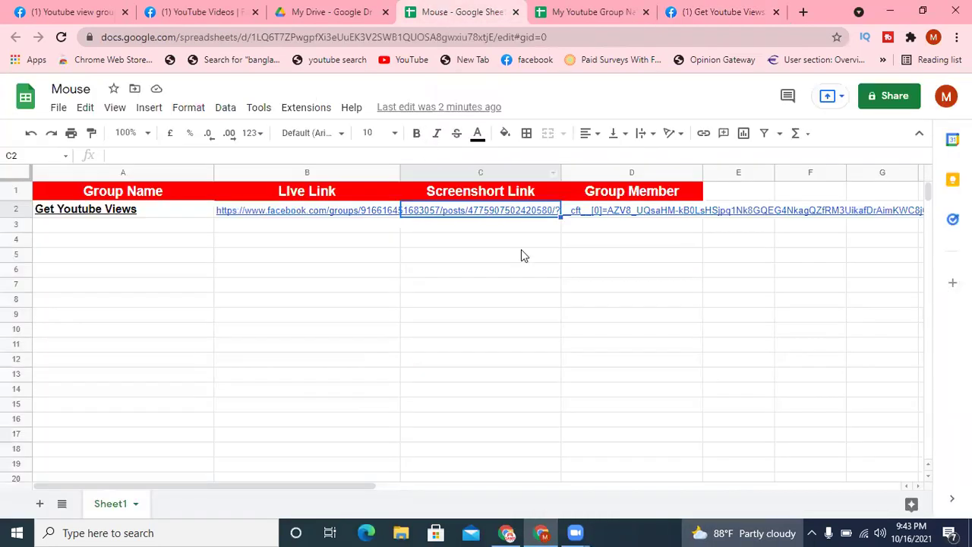
{"action": "key", "text": "ctrl+v"}
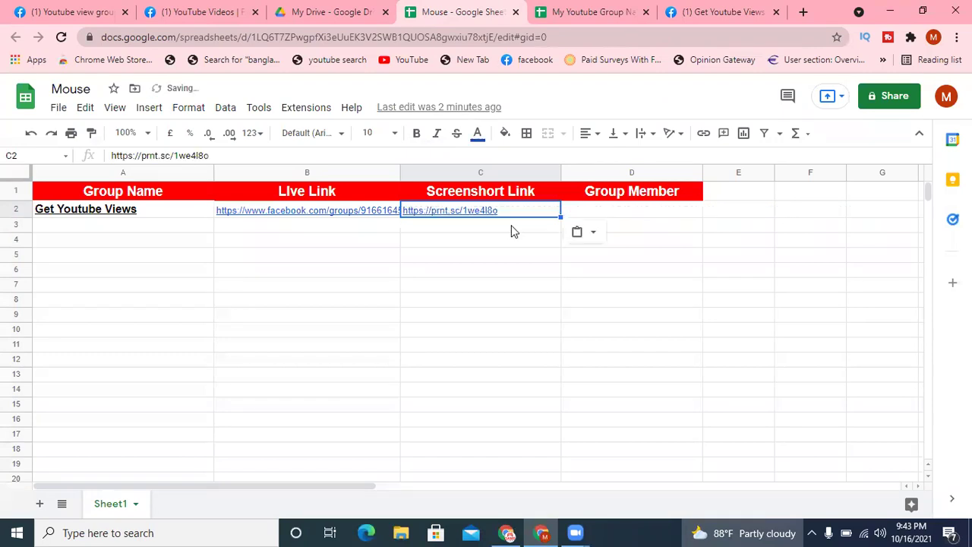
Step: Copy the member count "29.1K members" from the Facebook group page into cell D2 of the Mouse spreadsheet
{"action": "left_click", "coordinate": [638, 212]}
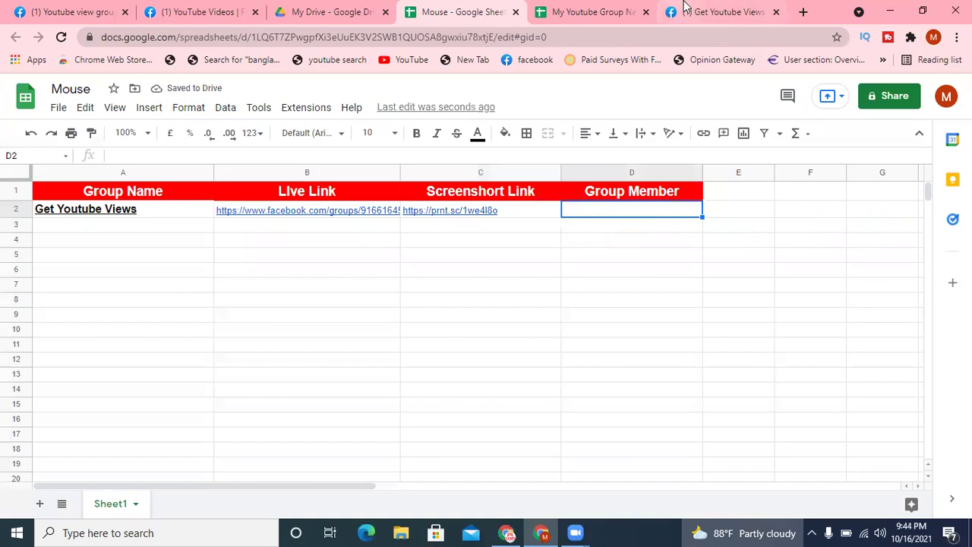
{"action": "left_click", "coordinate": [684, 8]}
{"action": "scroll", "coordinate": [555, 220], "scroll_direction": "up", "scroll_amount": 5}
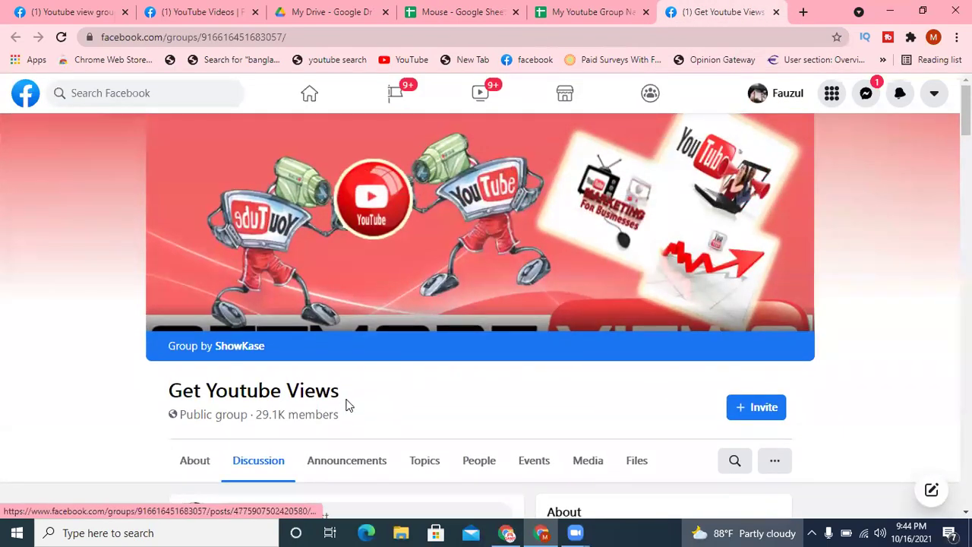
{"action": "left_click_drag", "start_coordinate": [346, 424], "coordinate": [257, 418]}
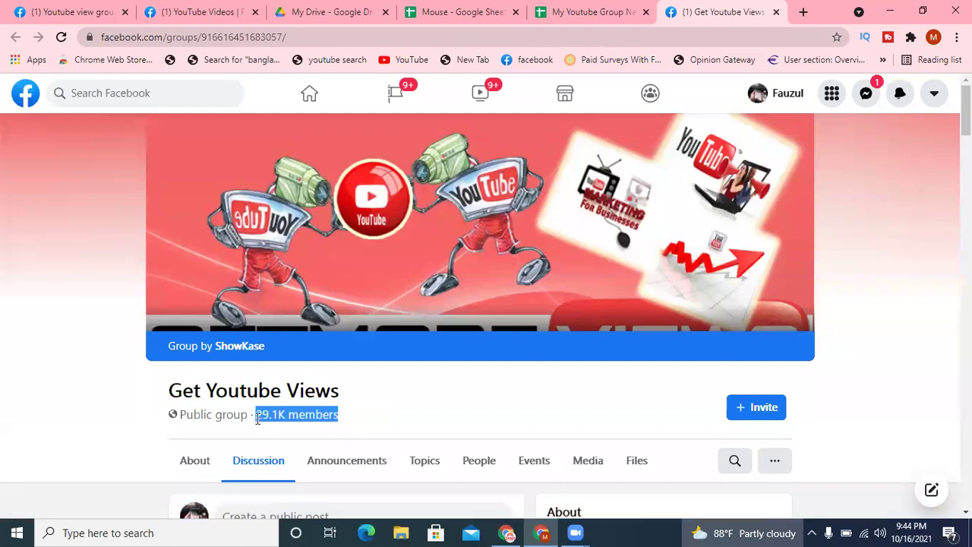
{"action": "left_click", "coordinate": [425, 10]}
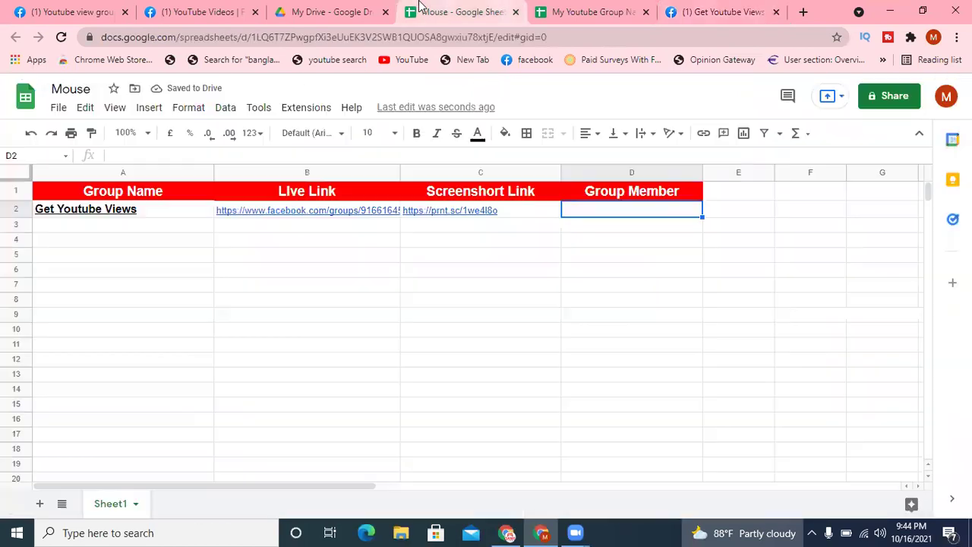
{"action": "key", "text": "ctrl+v"}
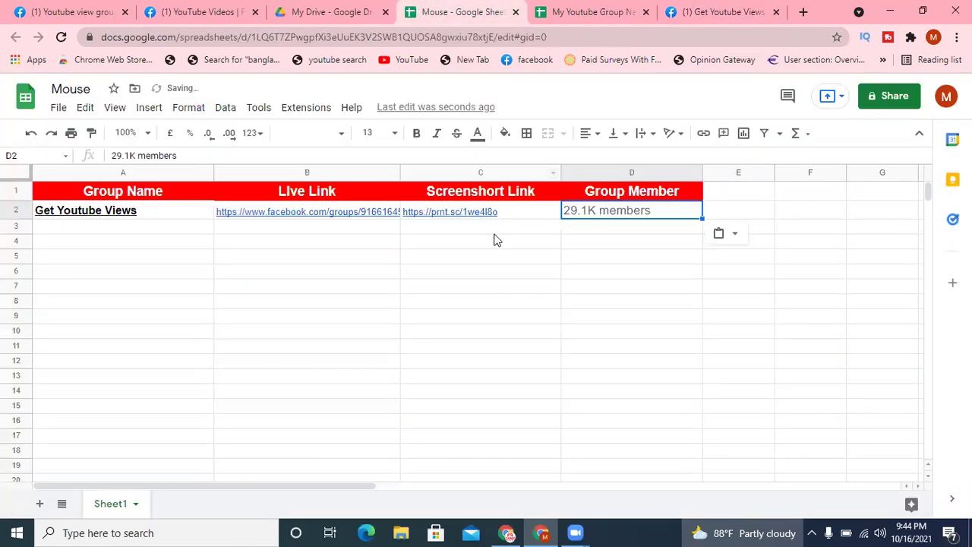
{"action": "left_click", "coordinate": [411, 259]}
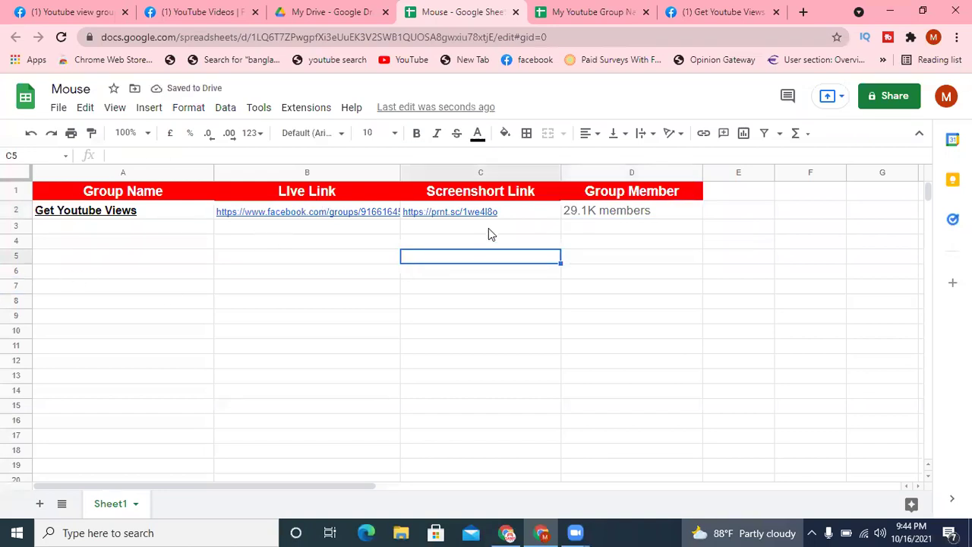
Step: Open the live post link from cell B2 and examine the published post with its video preview
{"action": "mouse_move", "coordinate": [353, 210]}
{"action": "left_click", "coordinate": [618, 277]}
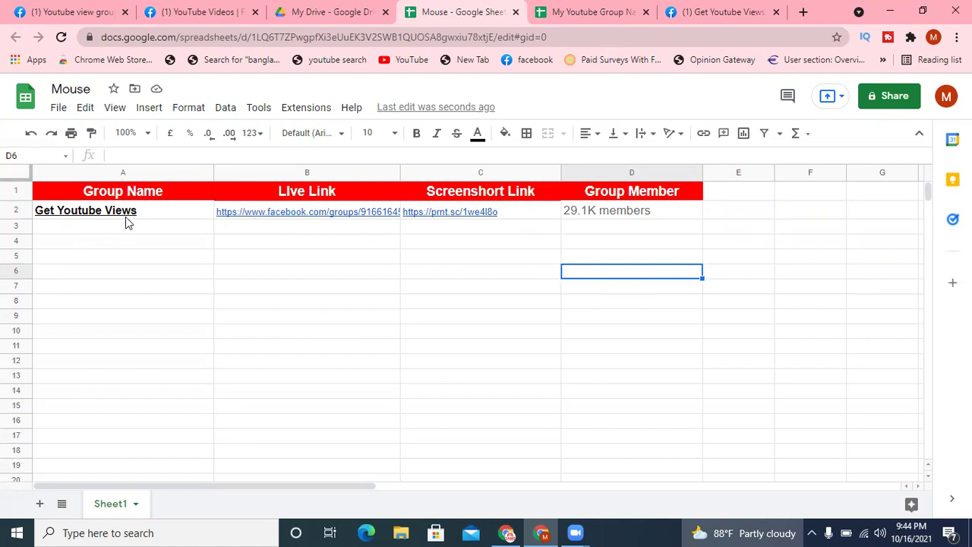
{"action": "left_click", "coordinate": [327, 215]}
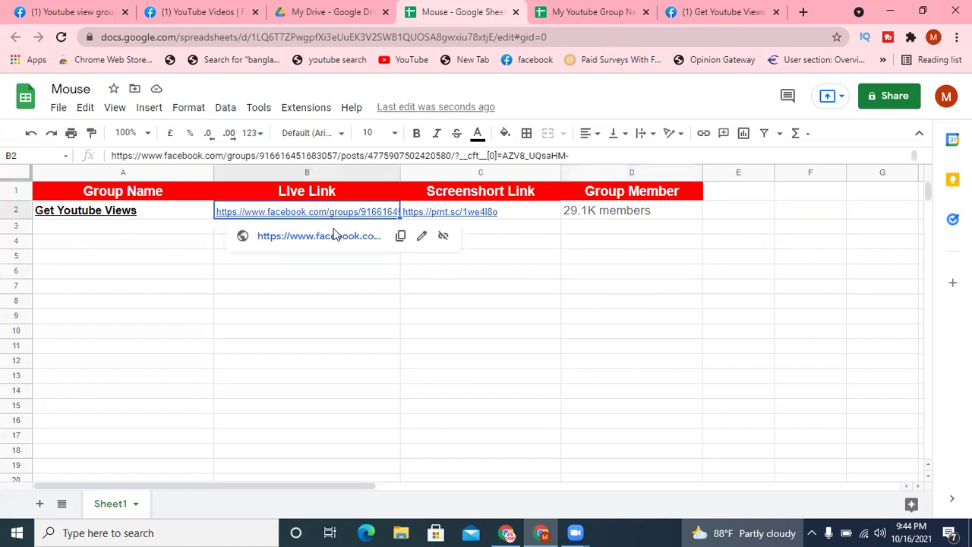
{"action": "left_click", "coordinate": [342, 239]}
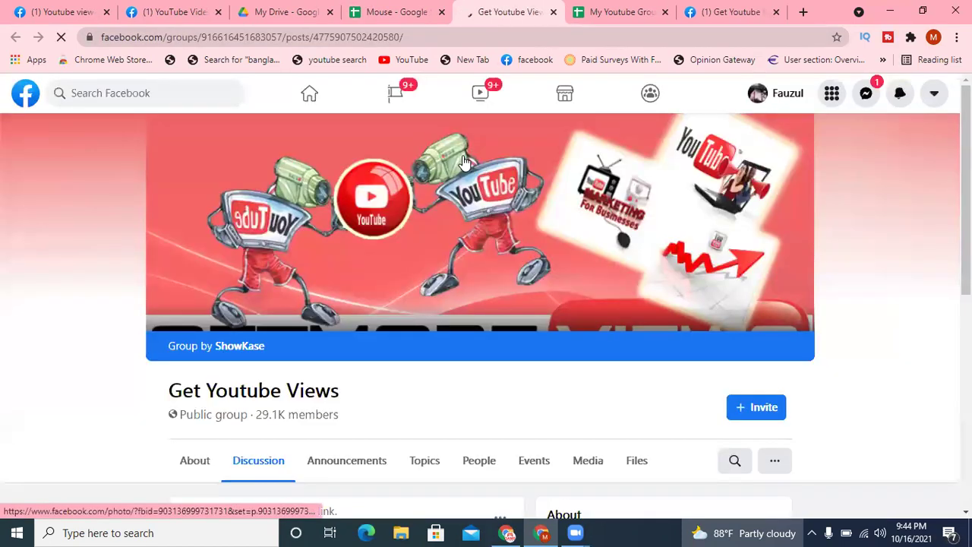
{"action": "scroll", "coordinate": [466, 181], "scroll_direction": "down", "scroll_amount": 3}
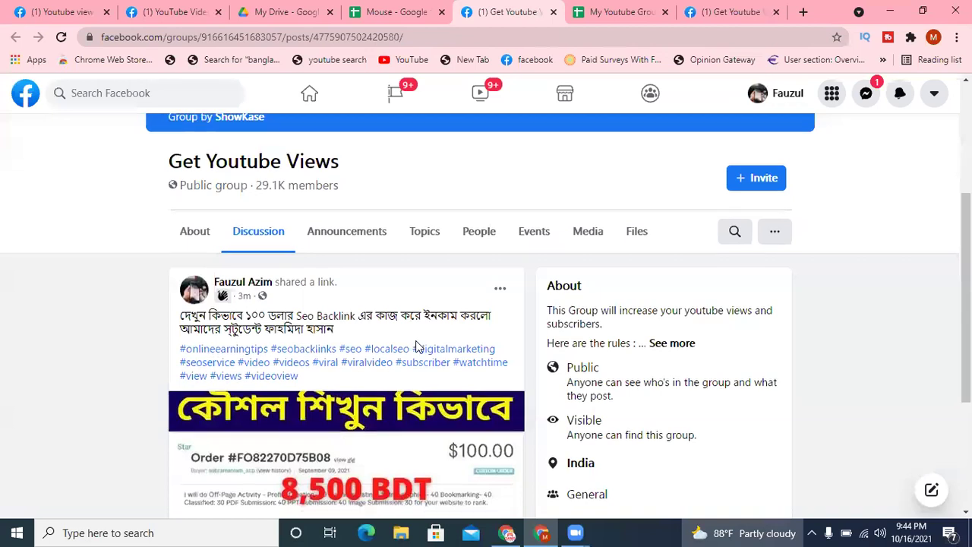
{"action": "scroll", "coordinate": [417, 347], "scroll_direction": "down", "scroll_amount": 2}
{"action": "scroll", "coordinate": [416, 347], "scroll_direction": "down", "scroll_amount": 1}
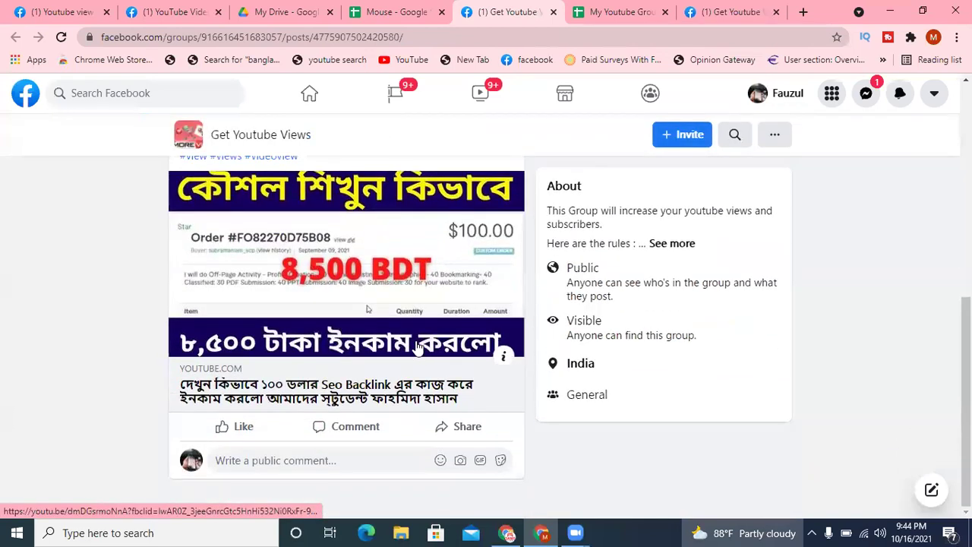
Step: Close the live post page, open the screenshot link from cell C2 to check the annotated image, and return to the Mouse spreadsheet
{"action": "left_click", "coordinate": [555, 13]}
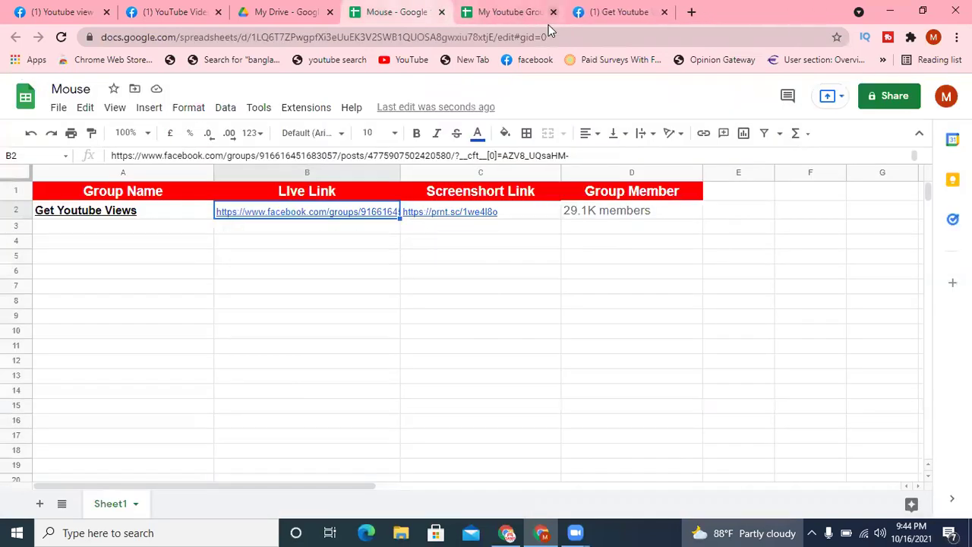
{"action": "left_click", "coordinate": [458, 220]}
{"action": "left_click", "coordinate": [471, 236]}
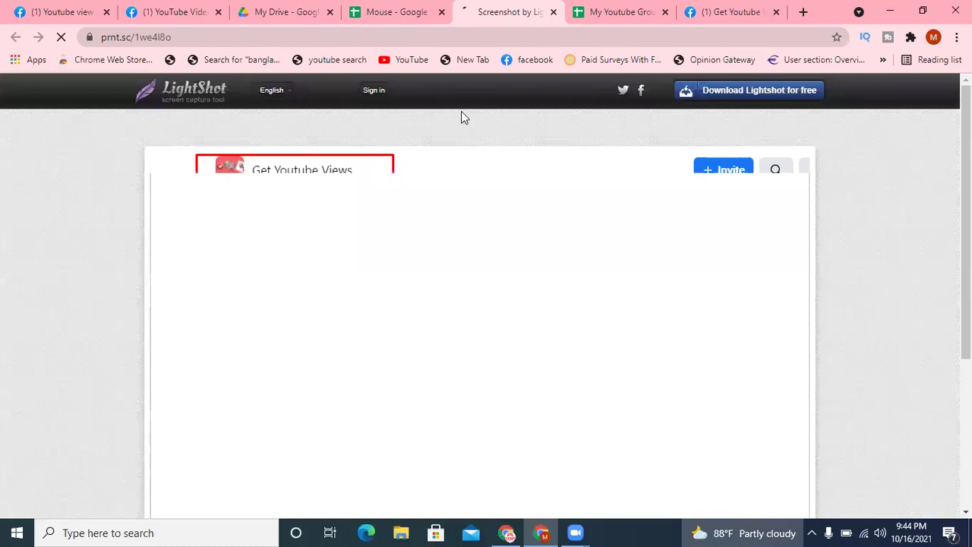
{"action": "left_click", "coordinate": [553, 11]}
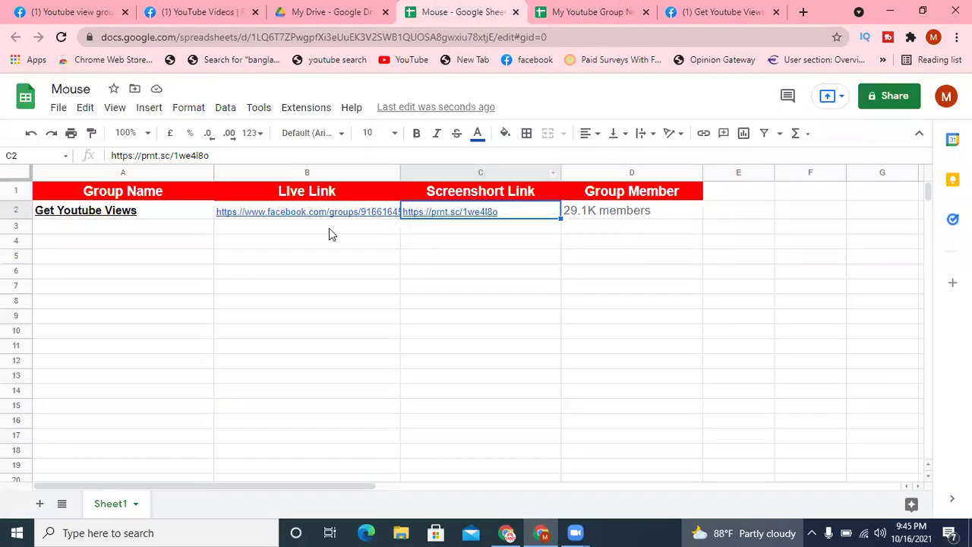
{"action": "mouse_move", "coordinate": [346, 222]}
Step: Close the Get Youtube Views group page and open the YouTube Videos group link from cell B4 of the My Youtube Group Name spreadsheet
{"action": "left_click", "coordinate": [709, 12]}
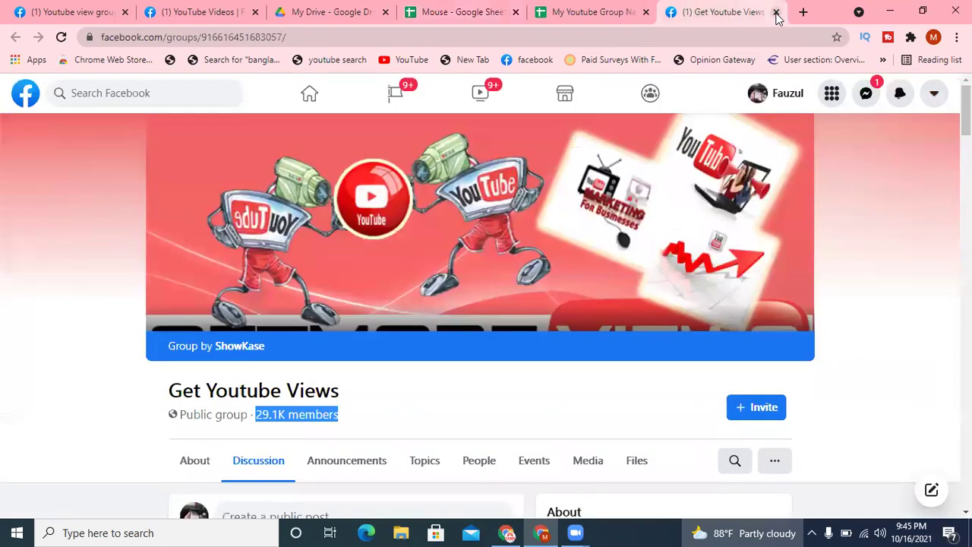
{"action": "left_click", "coordinate": [776, 12]}
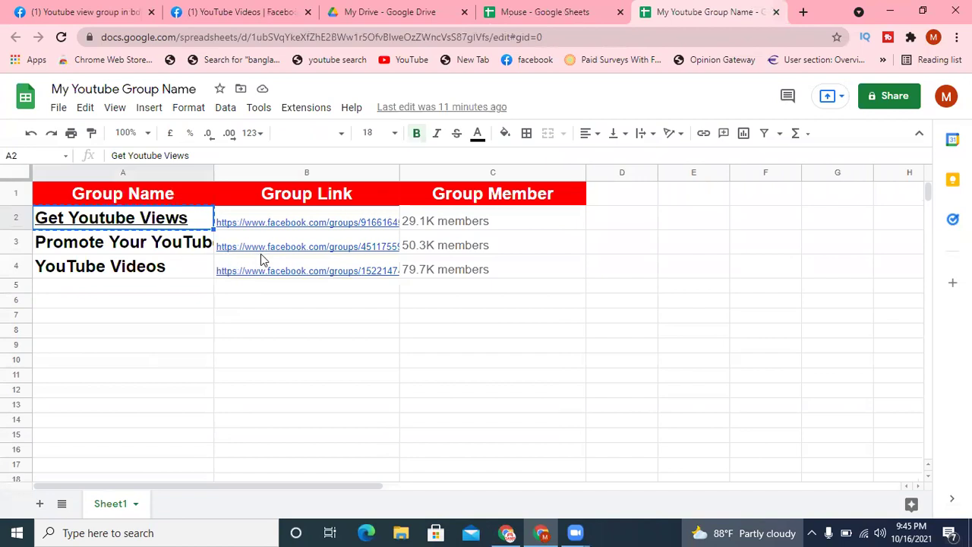
{"action": "left_click", "coordinate": [300, 250]}
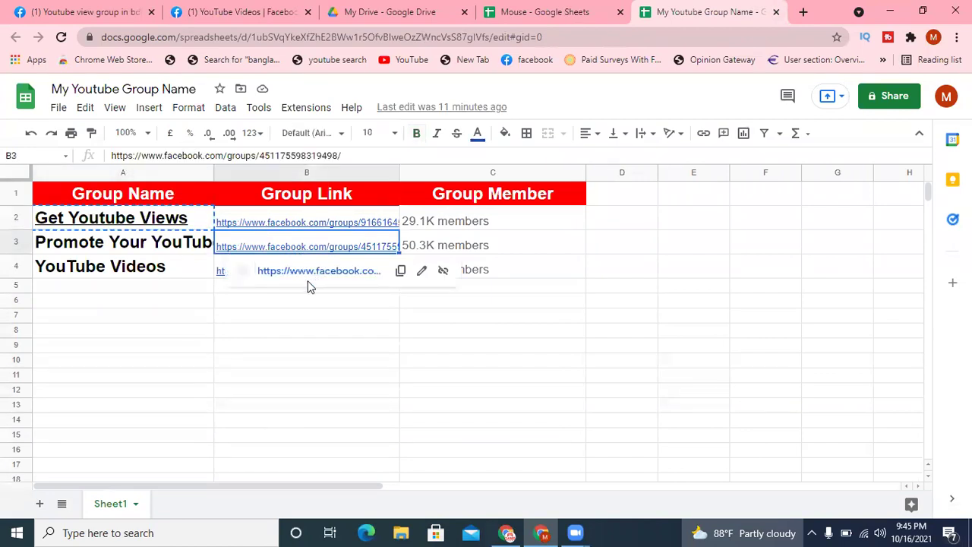
{"action": "left_click", "coordinate": [304, 277]}
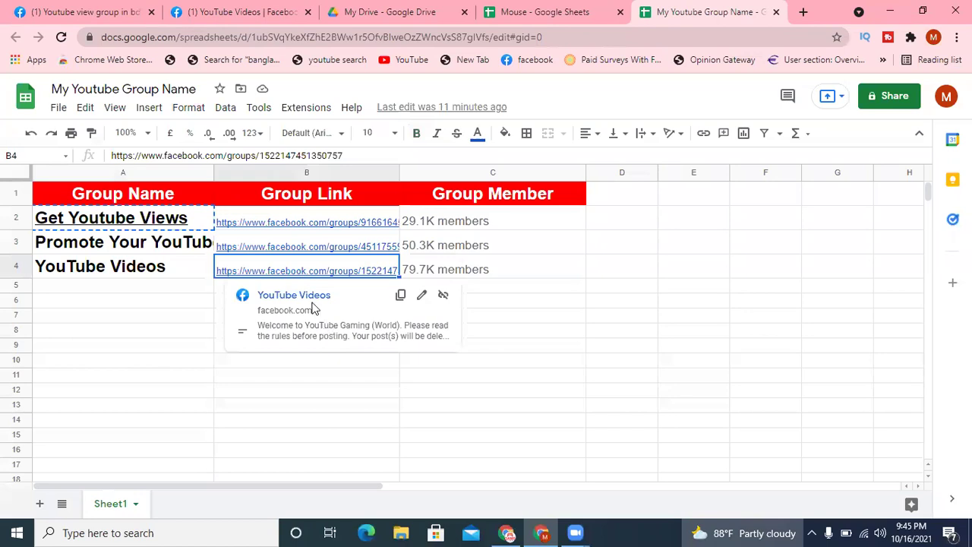
{"action": "left_click", "coordinate": [313, 297]}
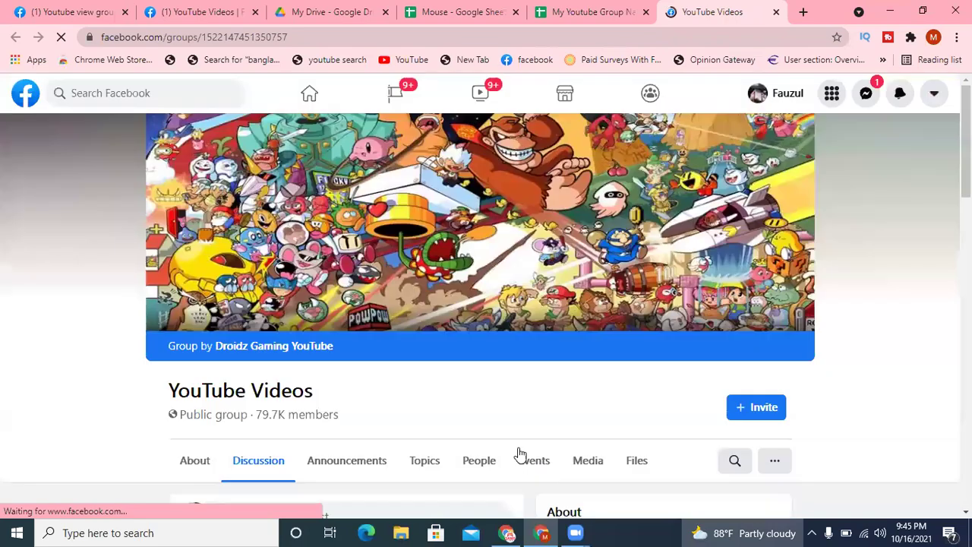
Step: Copy the selected promotional text with the video title, link and hashtags from the Google Docs document in the other browser window
{"action": "left_click", "coordinate": [507, 532]}
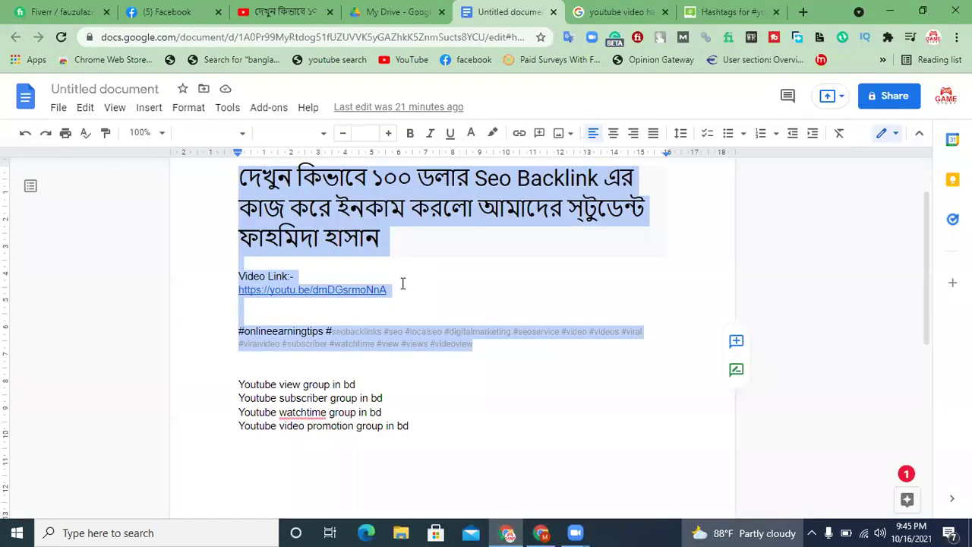
{"action": "right_click", "coordinate": [370, 202]}
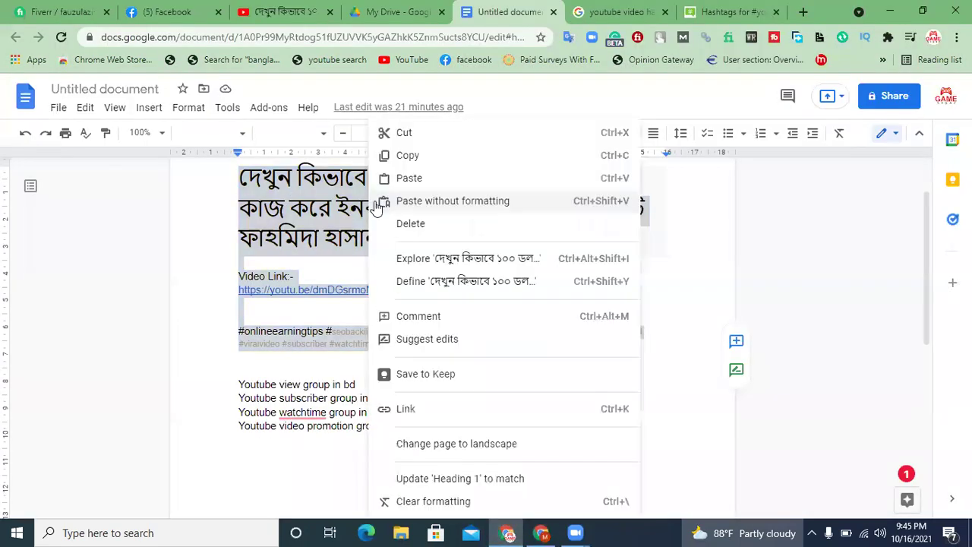
{"action": "left_click", "coordinate": [395, 152]}
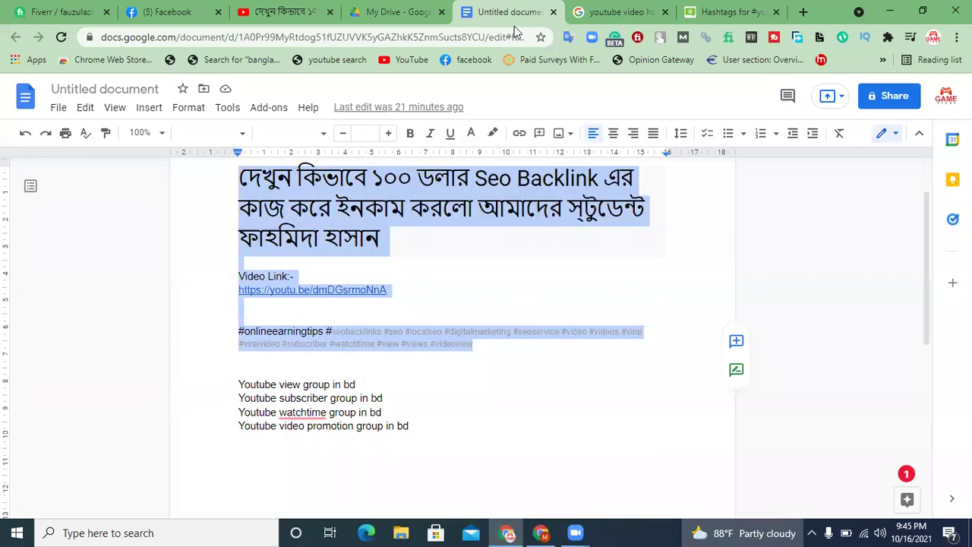
Step: Start a public post in the YouTube Videos Facebook group and paste the copied promotional text into it
{"action": "left_click", "coordinate": [552, 531]}
{"action": "scroll", "coordinate": [494, 161], "scroll_direction": "down", "scroll_amount": 3}
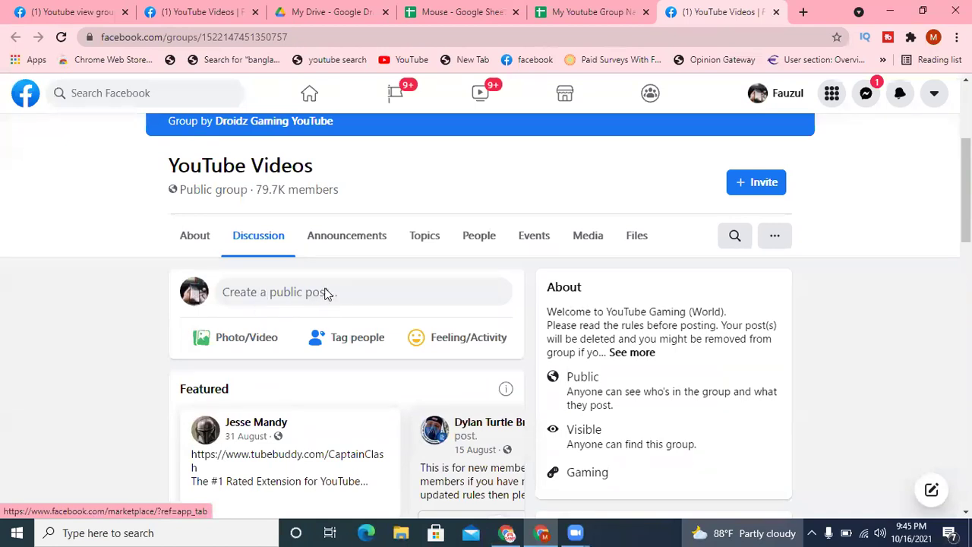
{"action": "scroll", "coordinate": [326, 293], "scroll_direction": "down", "scroll_amount": 2}
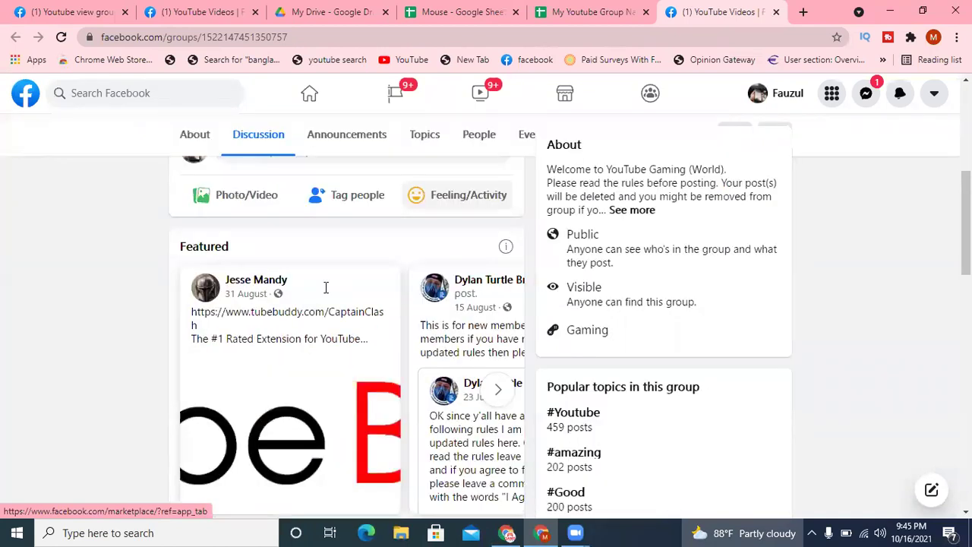
{"action": "scroll", "coordinate": [265, 264], "scroll_direction": "up", "scroll_amount": 2}
{"action": "left_click", "coordinate": [265, 264]}
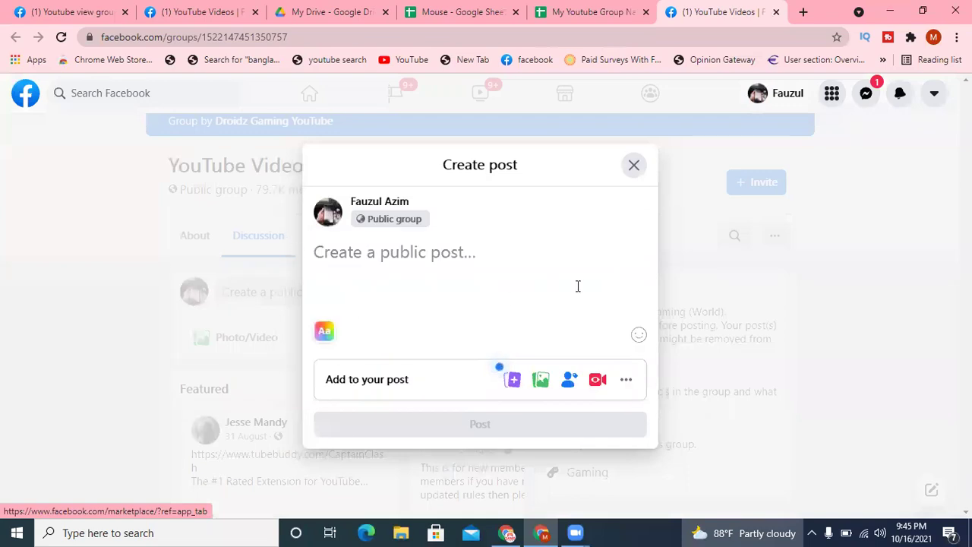
{"action": "key", "text": "ctrl+v"}
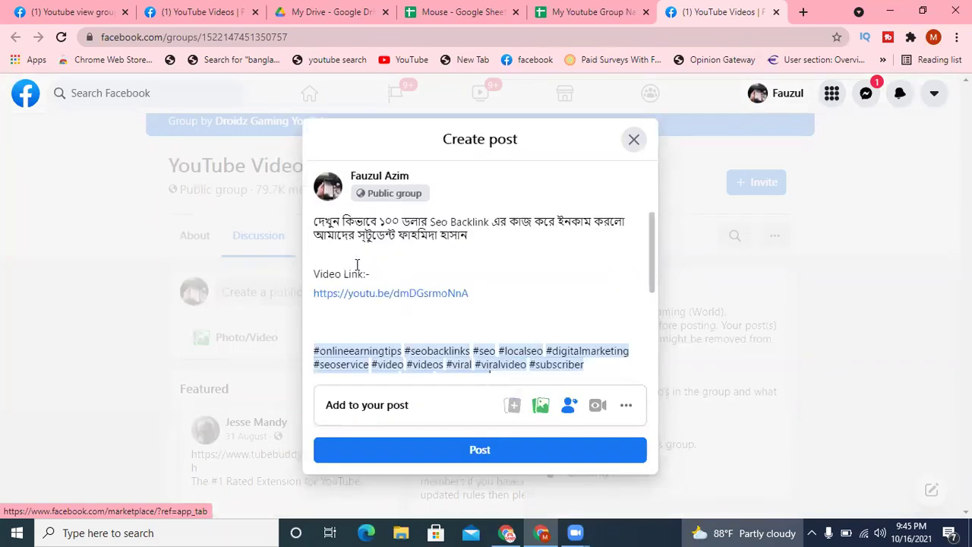
{"action": "scroll", "coordinate": [473, 284], "scroll_direction": "down", "scroll_amount": 3}
{"action": "scroll", "coordinate": [472, 284], "scroll_direction": "up", "scroll_amount": 5}
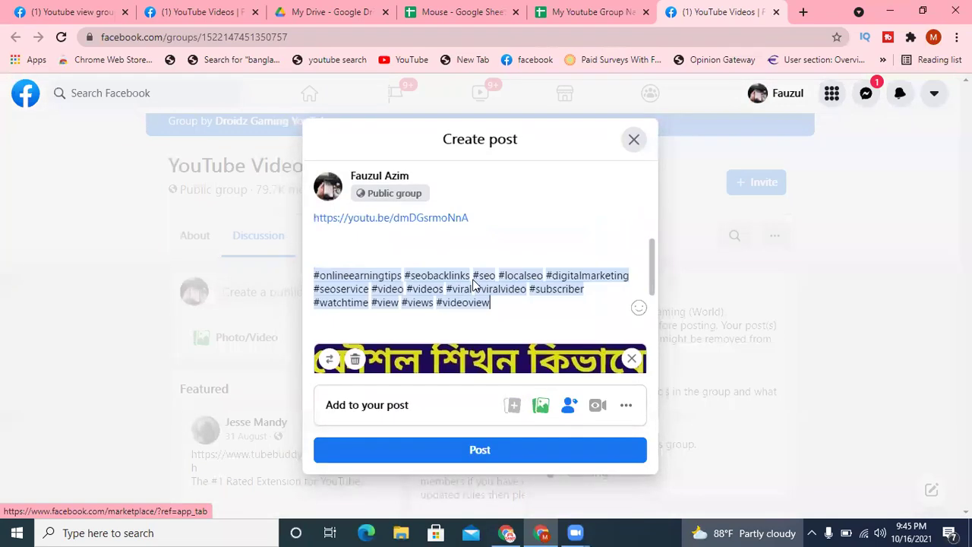
Step: Delete the "Video Link:-" line, the video URL and the surplus blank lines from the post text, keeping the video preview, and publish it
{"action": "left_click_drag", "start_coordinate": [469, 294], "coordinate": [299, 274]}
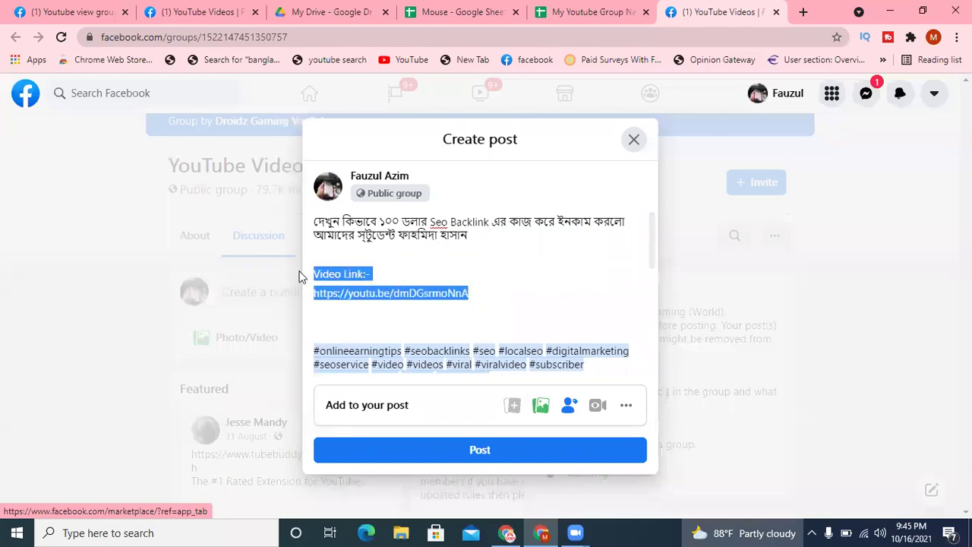
{"action": "key", "text": "BackSpace"}
{"action": "key", "text": "BackSpace"}
{"action": "key", "text": "BackSpace"}
{"action": "key", "text": "BackSpace"}
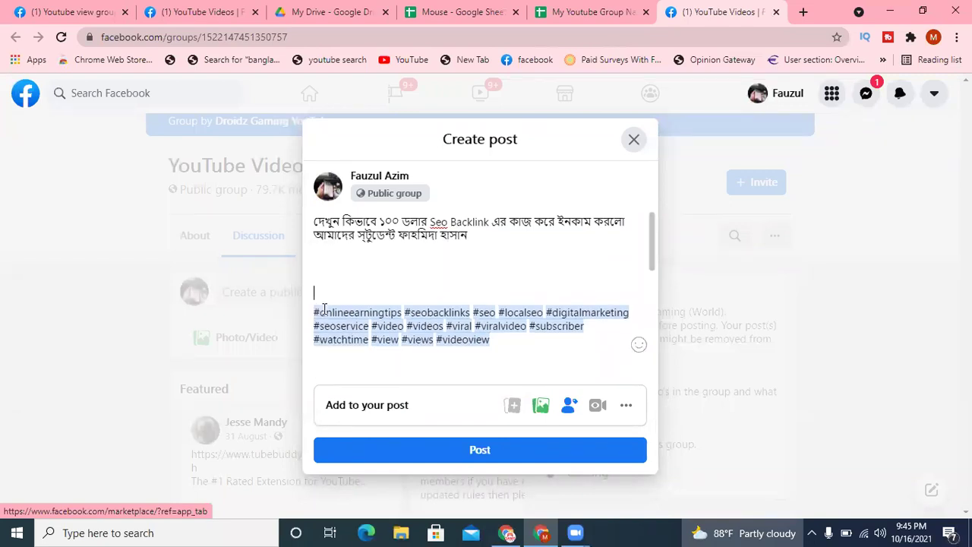
{"action": "scroll", "coordinate": [438, 293], "scroll_direction": "down", "scroll_amount": 5}
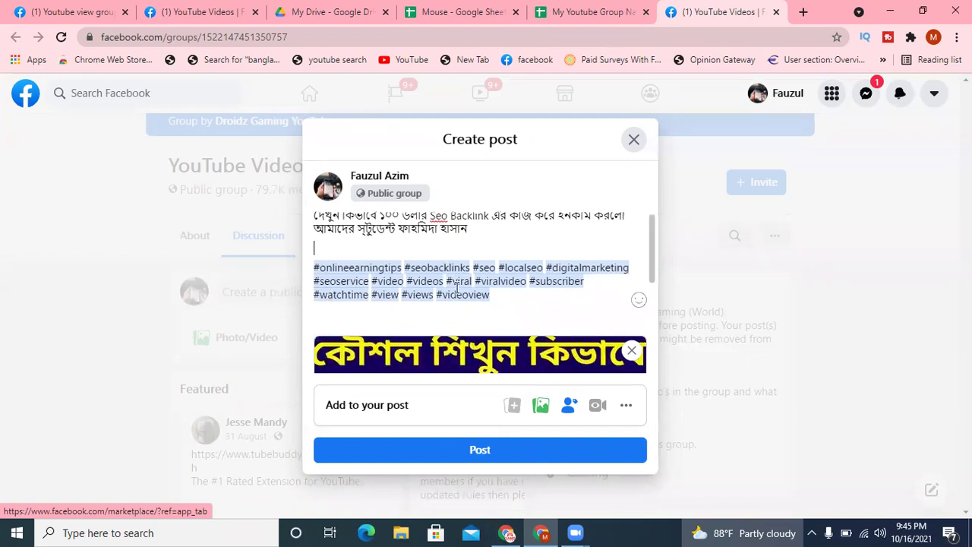
{"action": "scroll", "coordinate": [458, 291], "scroll_direction": "up", "scroll_amount": 5}
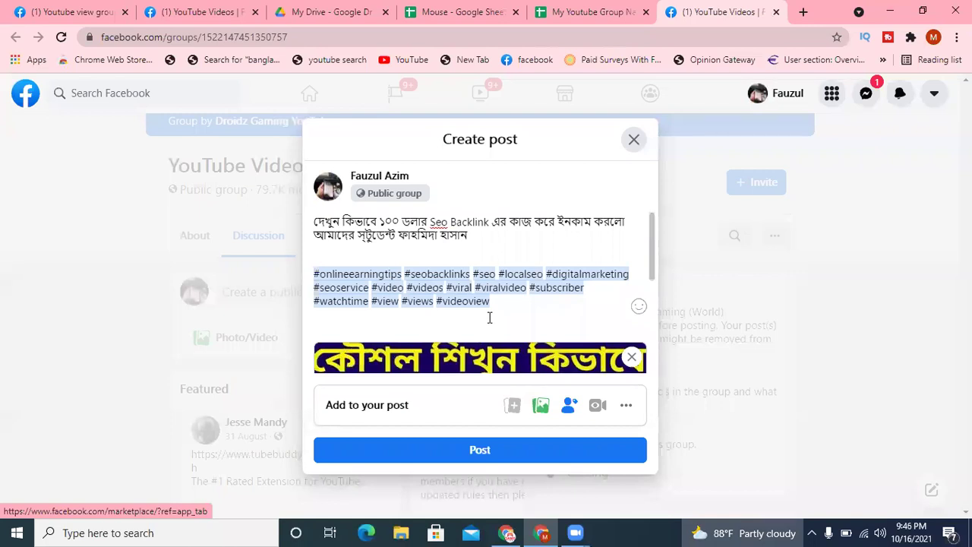
{"action": "left_click", "coordinate": [479, 455]}
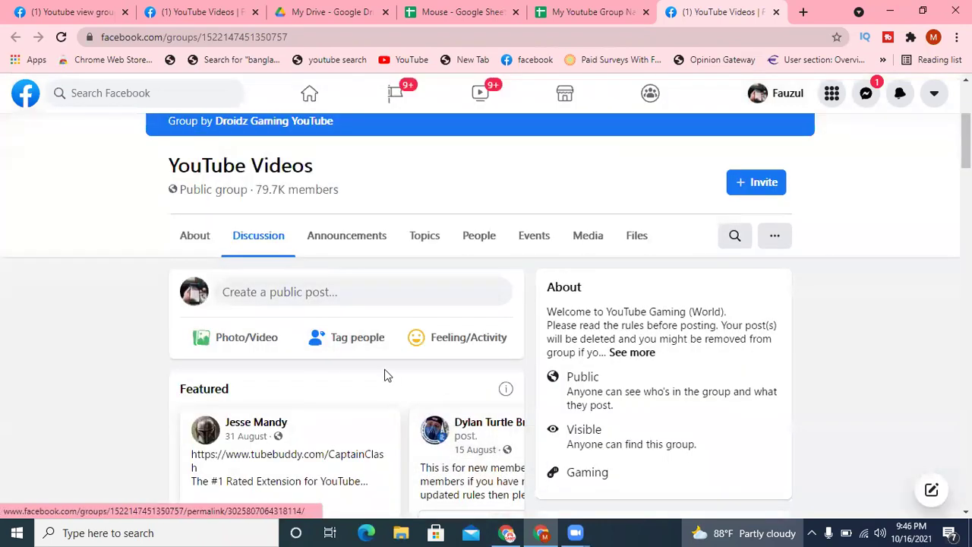
Step: Examine the newly published post's text, hashtags and video preview in the YouTube Videos group feed
{"action": "scroll", "coordinate": [384, 301], "scroll_direction": "down", "scroll_amount": 4}
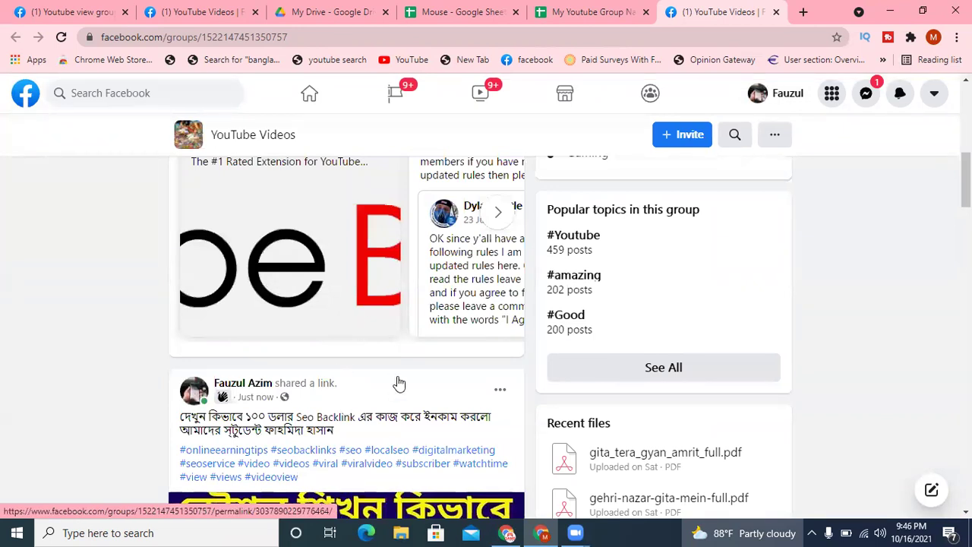
{"action": "scroll", "coordinate": [396, 383], "scroll_direction": "down", "scroll_amount": 3}
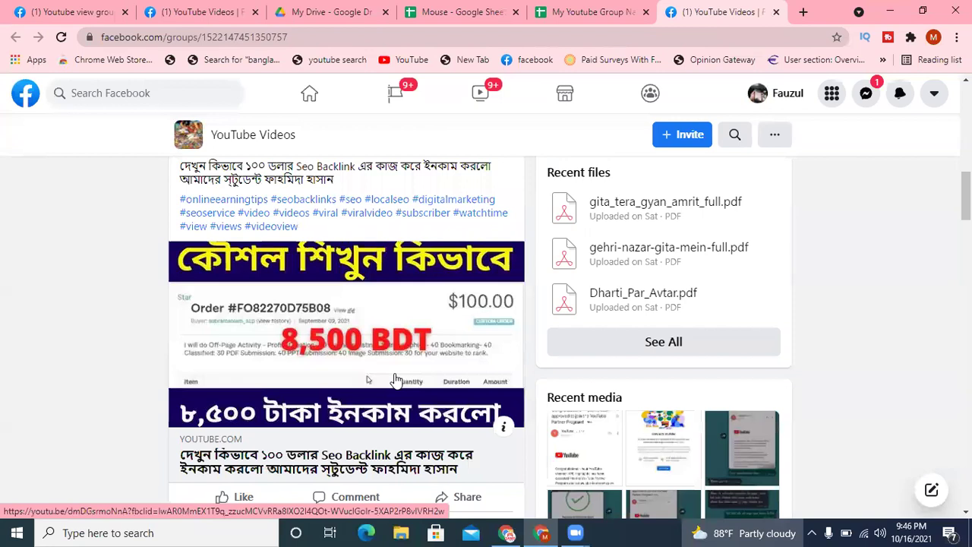
{"action": "scroll", "coordinate": [395, 379], "scroll_direction": "down", "scroll_amount": 1}
{"action": "scroll", "coordinate": [395, 364], "scroll_direction": "up", "scroll_amount": 2}
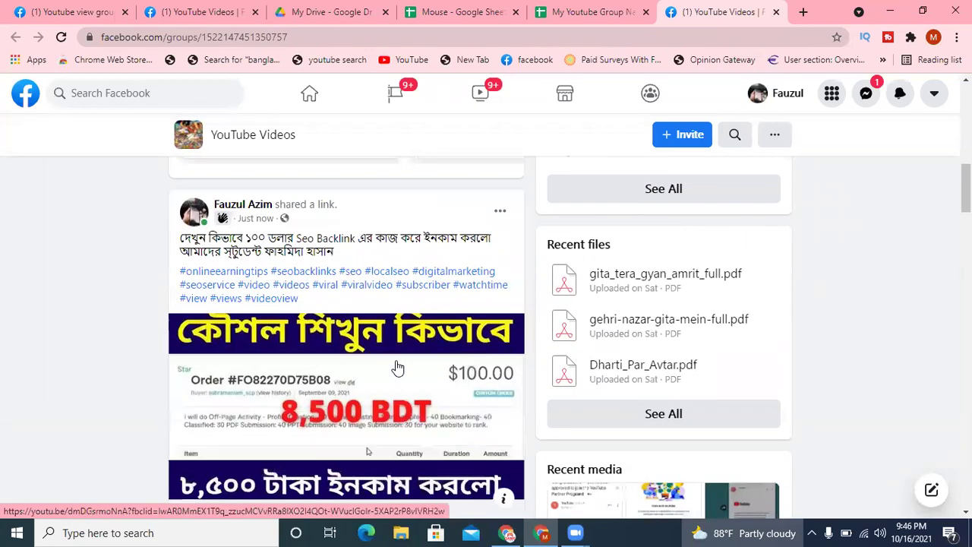
{"action": "scroll", "coordinate": [396, 368], "scroll_direction": "down", "scroll_amount": 1}
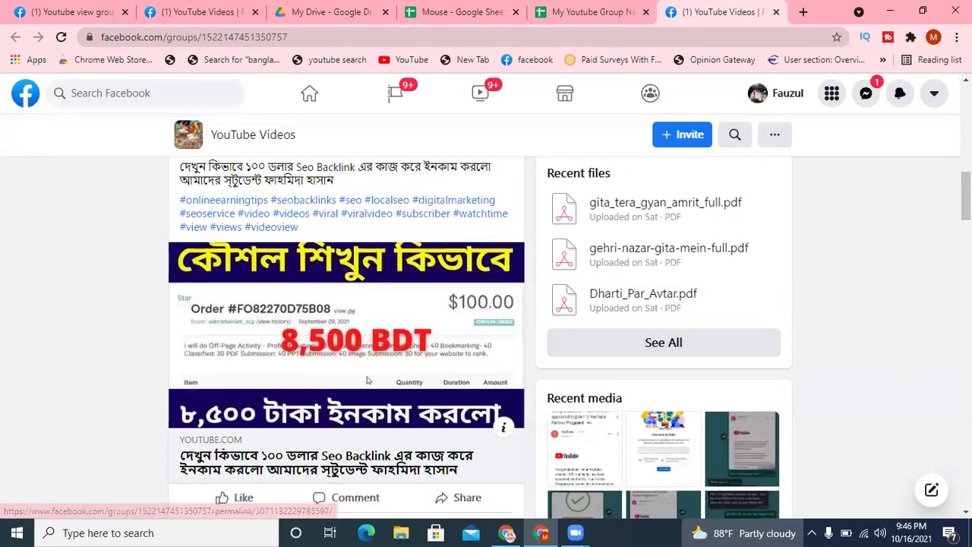
{"action": "scroll", "coordinate": [397, 367], "scroll_direction": "up", "scroll_amount": 1}
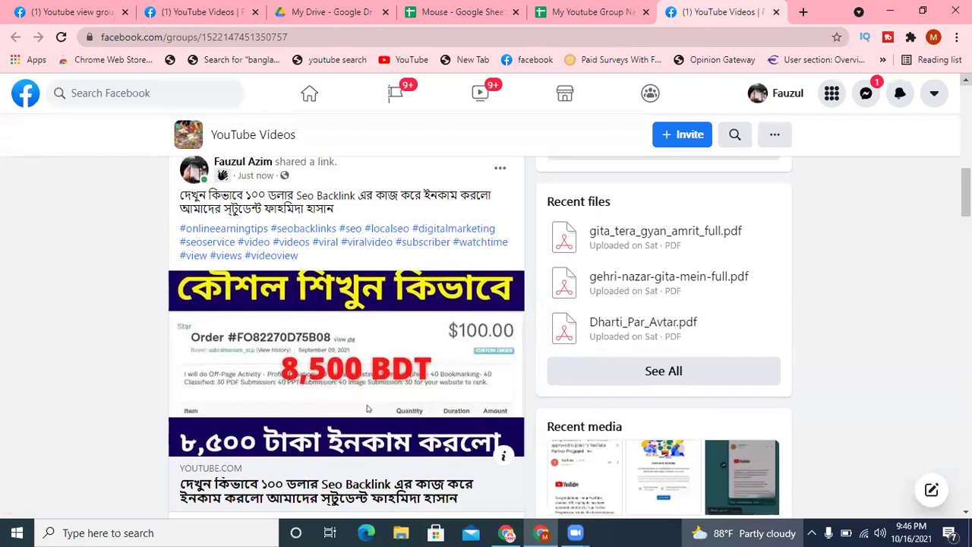
{"action": "scroll", "coordinate": [570, 334], "scroll_direction": "up", "scroll_amount": 1}
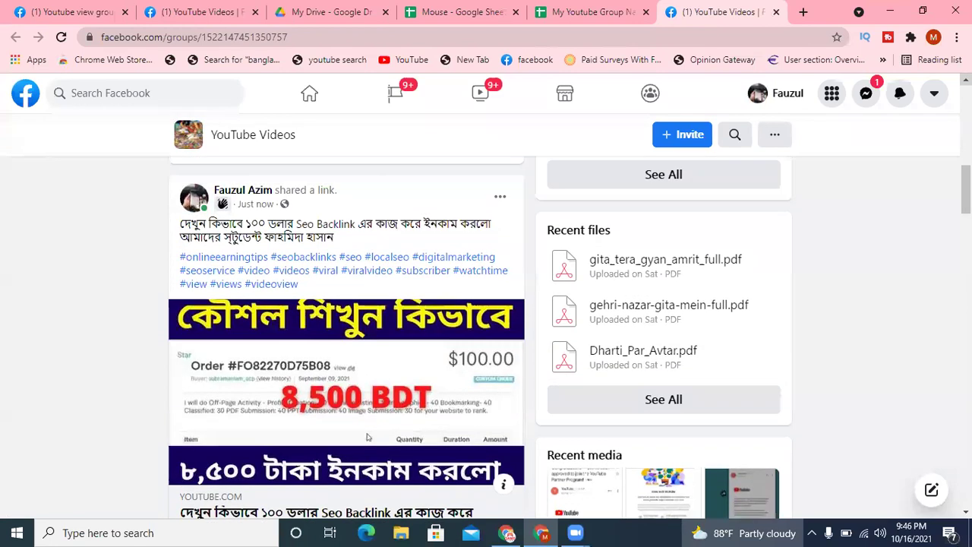
Step: Copy the group name "Promote Your YouTube Video Free" into cell A3 of the Mouse spreadsheet and set its font size to 12
{"action": "left_click", "coordinate": [575, 13]}
{"action": "left_click", "coordinate": [113, 247]}
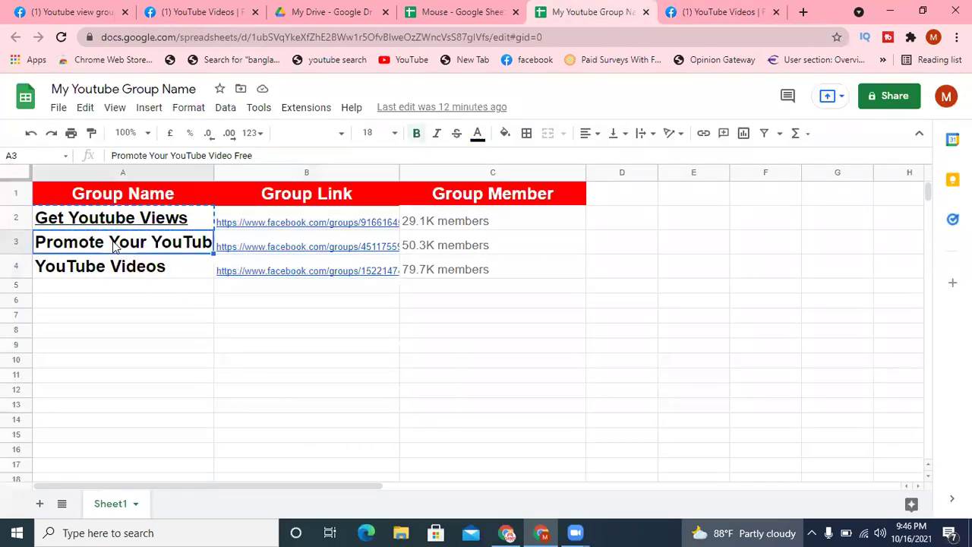
{"action": "left_click", "coordinate": [430, 6]}
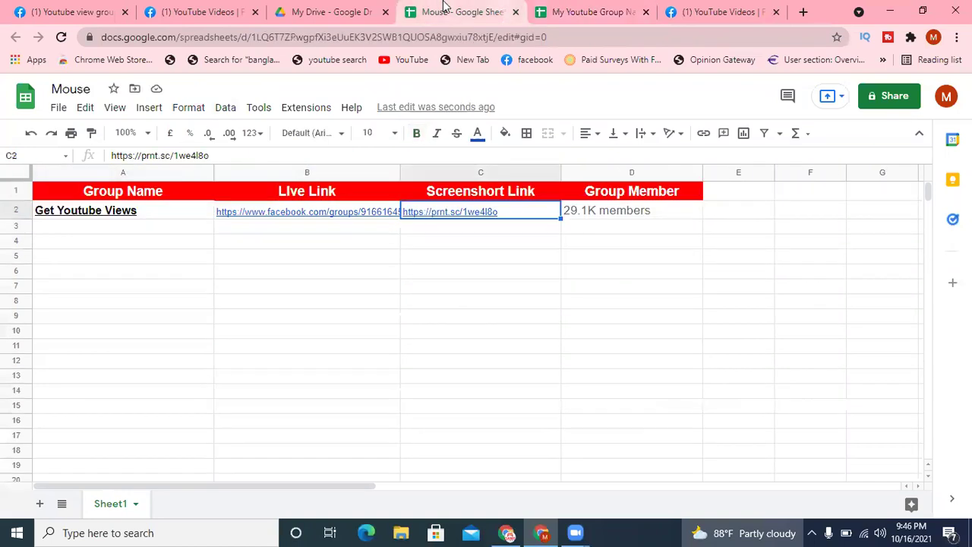
{"action": "left_click", "coordinate": [149, 230]}
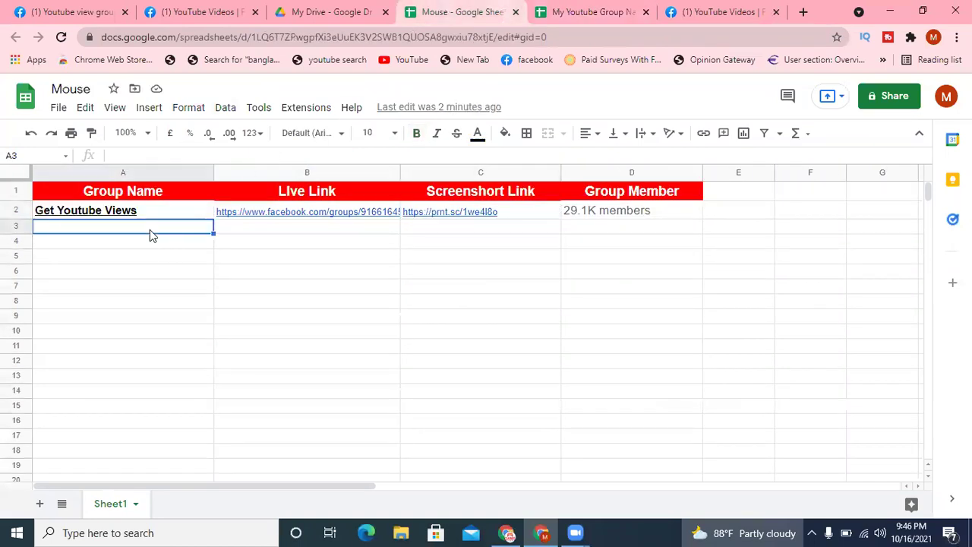
{"action": "key", "text": "ctrl+v"}
{"action": "left_click", "coordinate": [397, 135]}
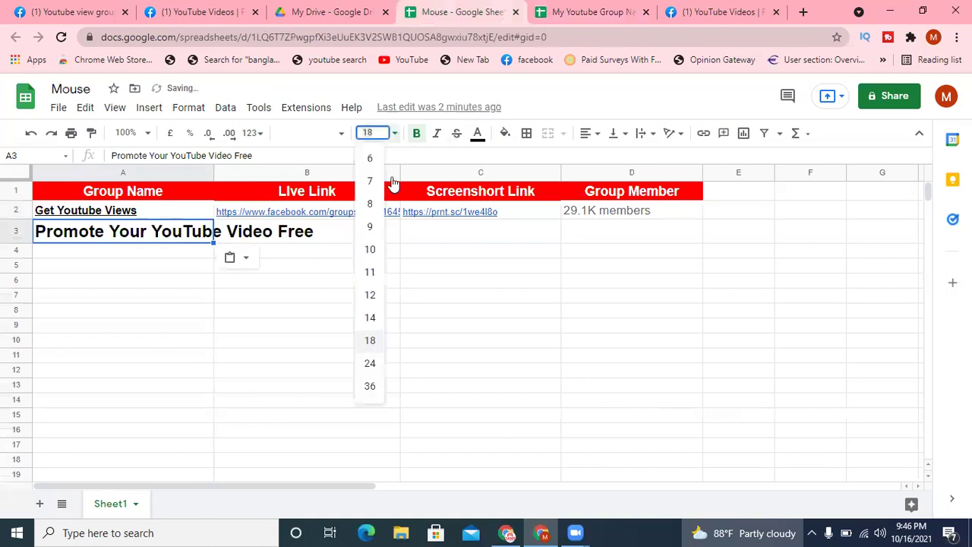
{"action": "left_click", "coordinate": [374, 323]}
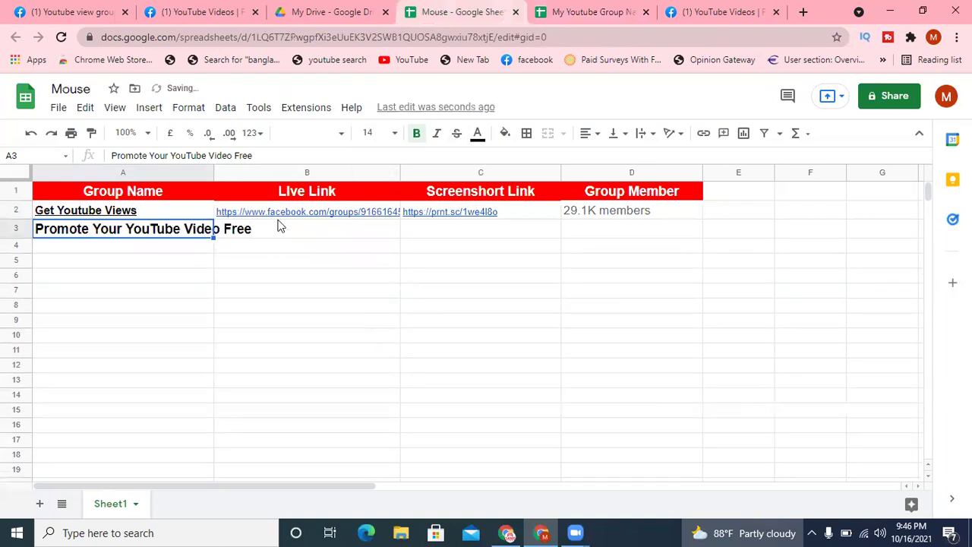
{"action": "left_click", "coordinate": [382, 134]}
{"action": "left_click", "coordinate": [373, 294]}
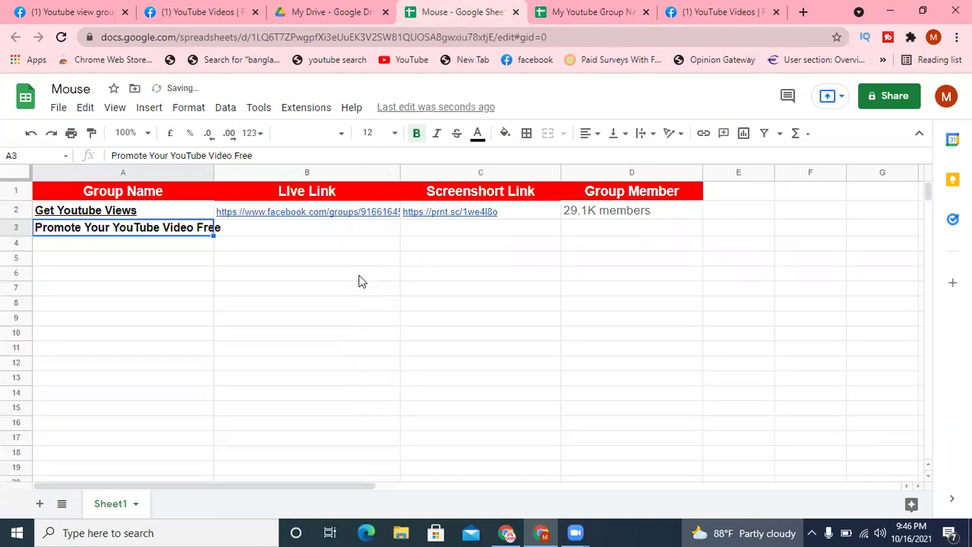
Step: Copy the new YouTube Videos group post's link address from Facebook into cell B3 of the Mouse spreadsheet
{"action": "left_click", "coordinate": [322, 229]}
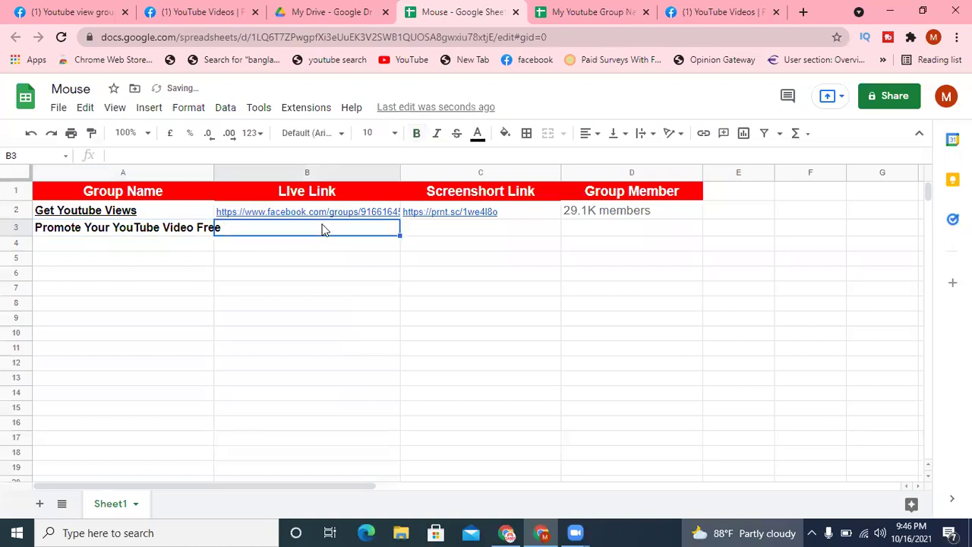
{"action": "left_click", "coordinate": [718, 11]}
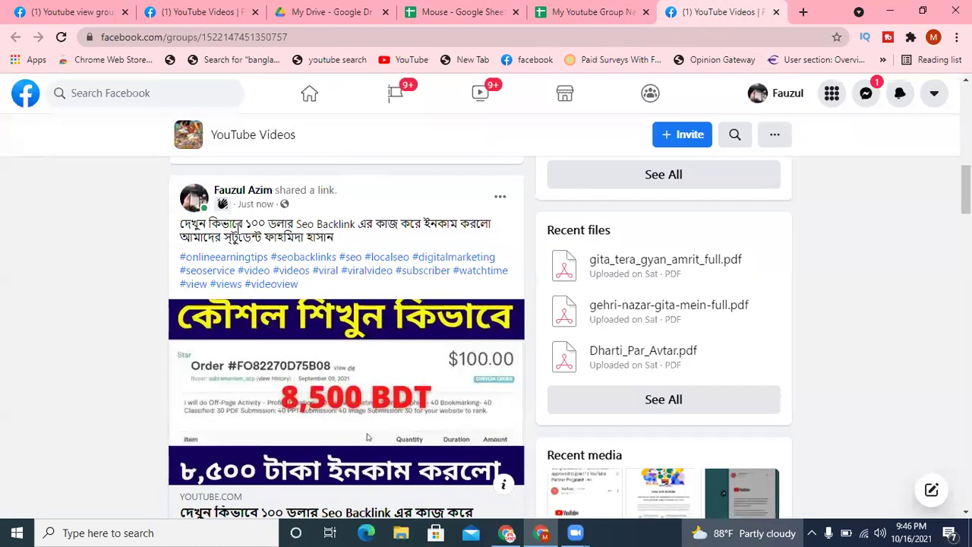
{"action": "right_click", "coordinate": [259, 205]}
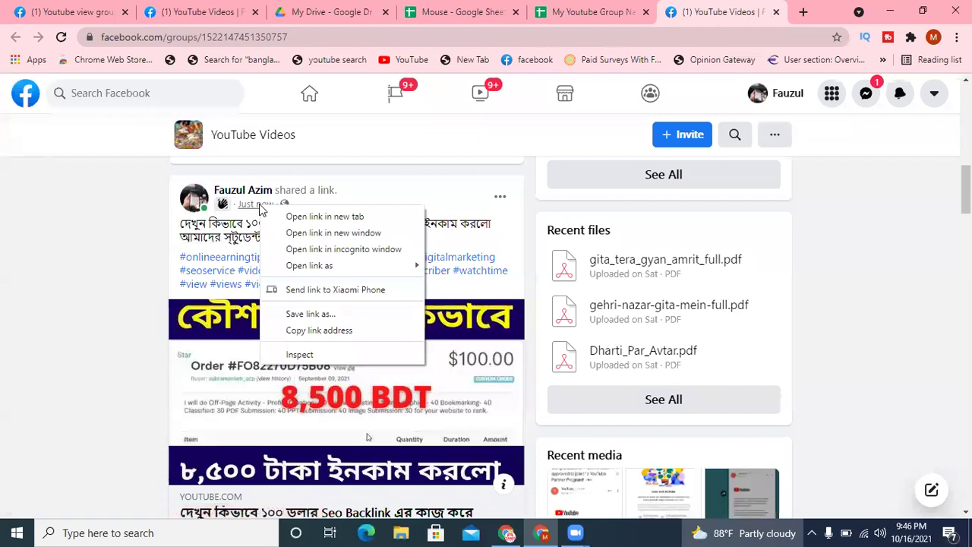
{"action": "left_click", "coordinate": [307, 331]}
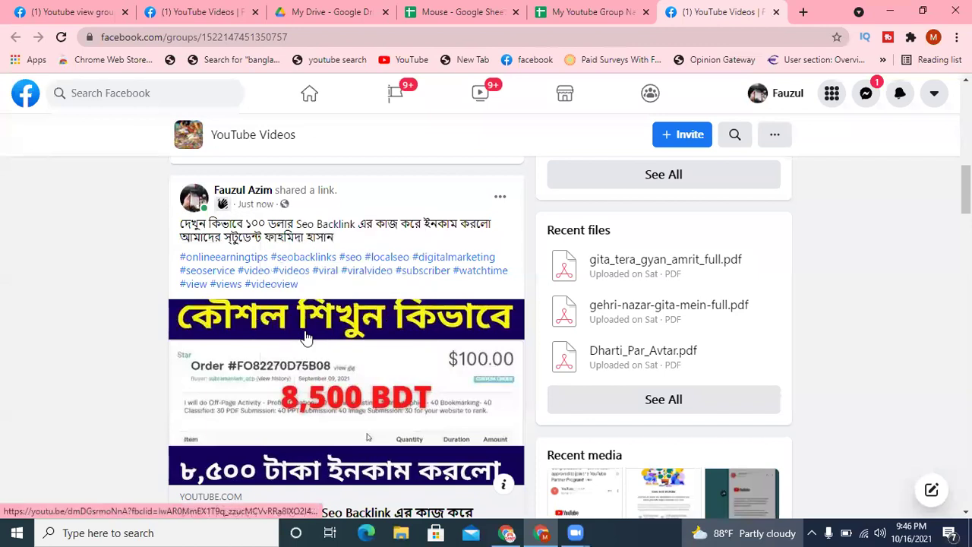
{"action": "left_click", "coordinate": [464, 6]}
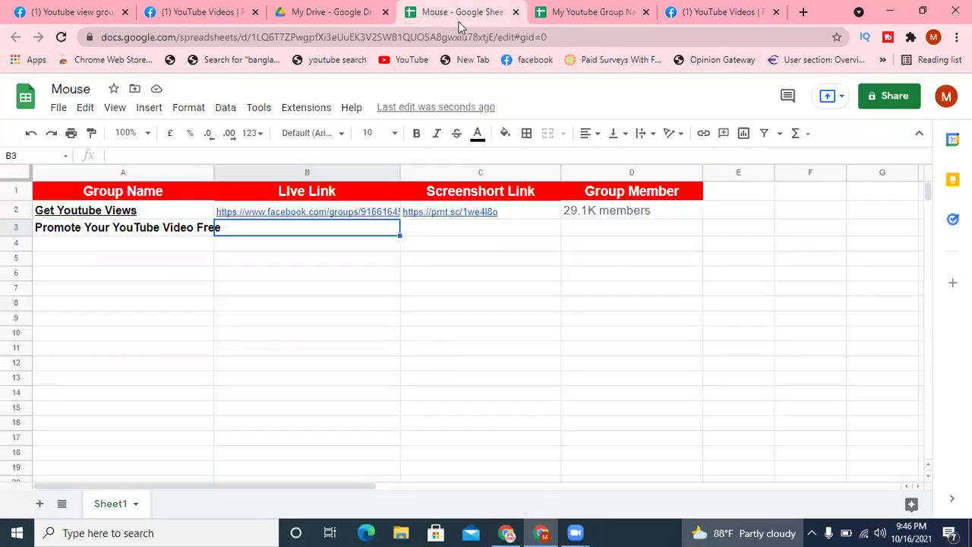
{"action": "key", "text": "ctrl+v"}
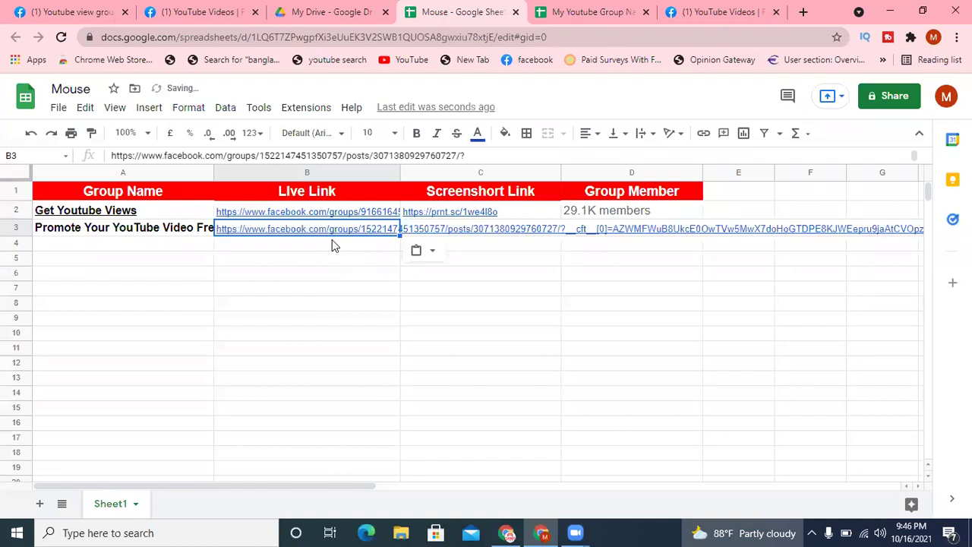
Step: Capture a screenshot of the YouTube Videos post with Lightshot and mark the group name and the post with red rectangles
{"action": "left_click", "coordinate": [528, 233]}
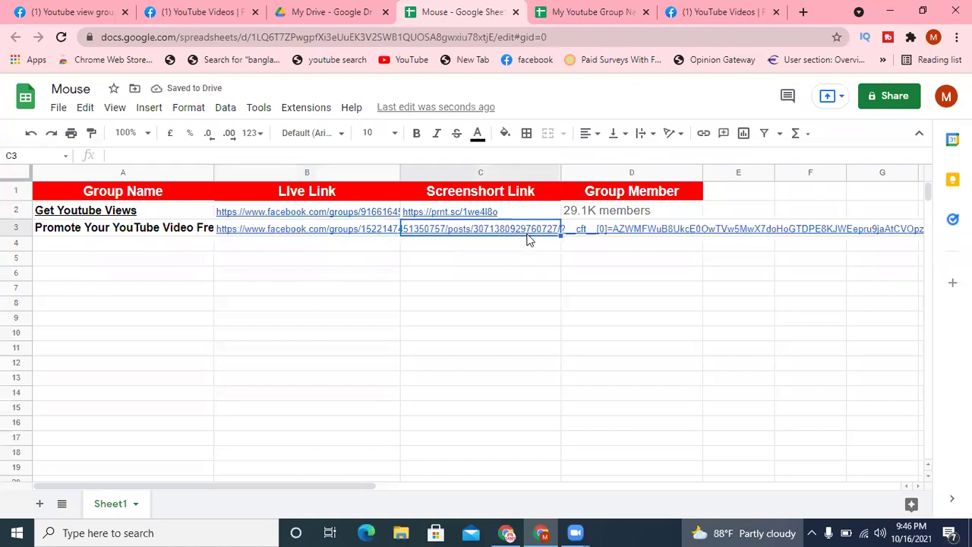
{"action": "left_click", "coordinate": [714, 11]}
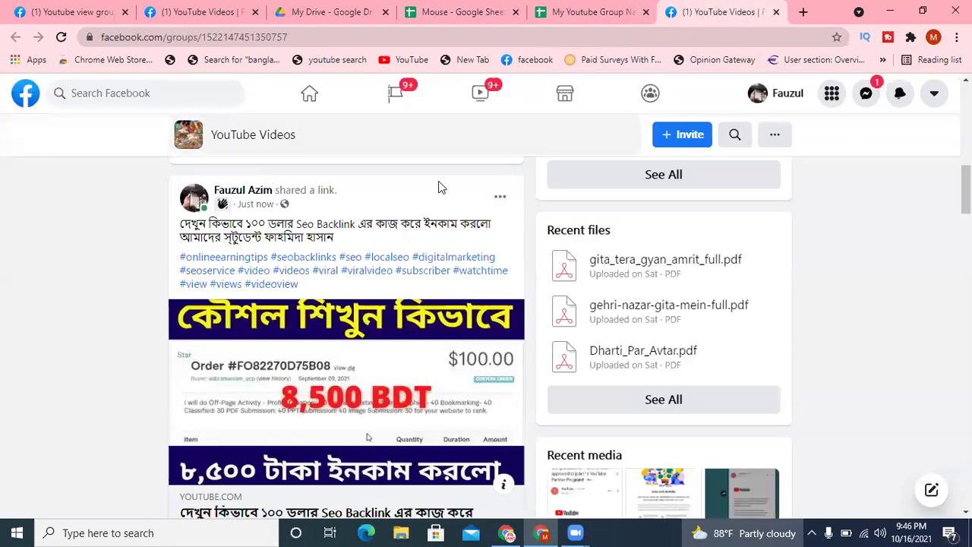
{"action": "left_click", "coordinate": [812, 532]}
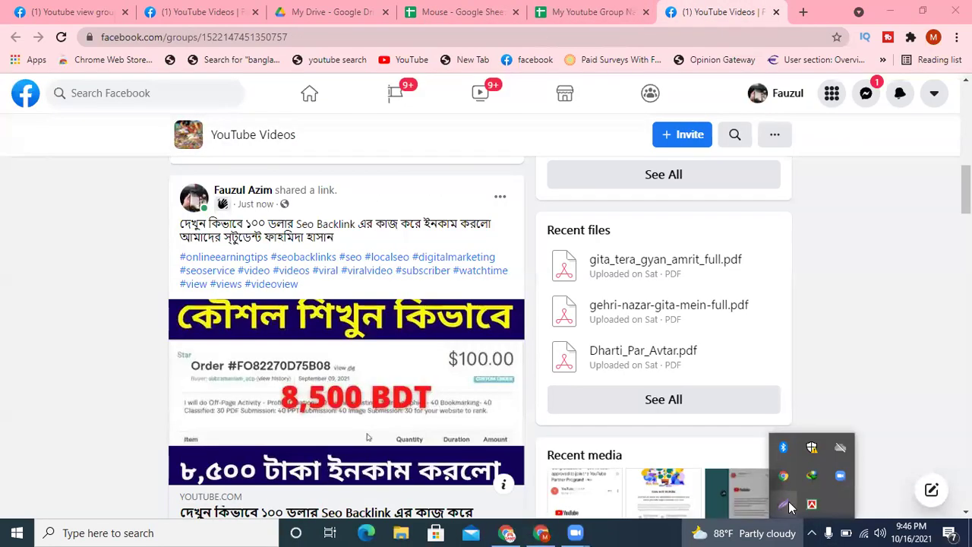
{"action": "left_click", "coordinate": [783, 504]}
{"action": "left_click_drag", "start_coordinate": [134, 113], "coordinate": [771, 521]}
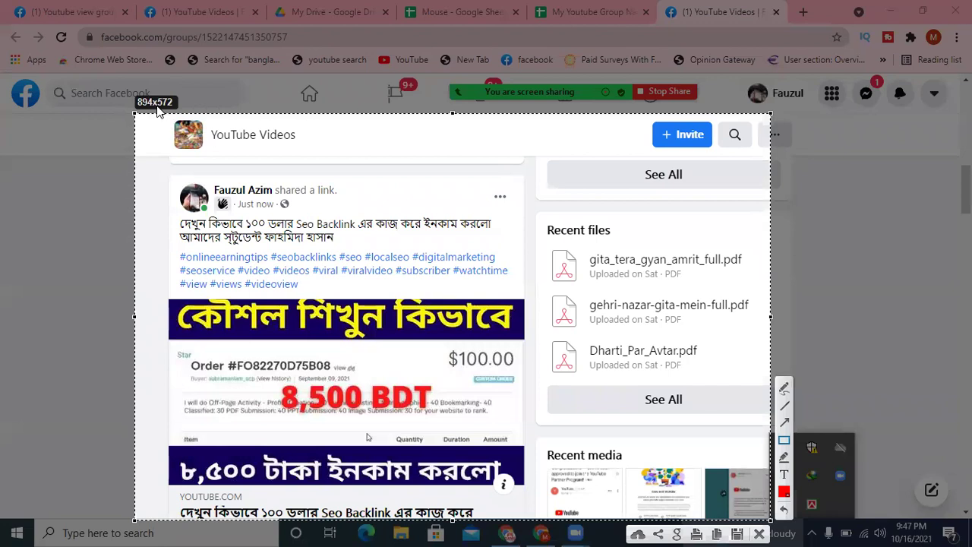
{"action": "mouse_move", "coordinate": [157, 120]}
{"action": "left_mouse_down"}
{"action": "mouse_move", "coordinate": [245, 148]}
{"action": "mouse_move", "coordinate": [329, 153]}
{"action": "left_mouse_up"}
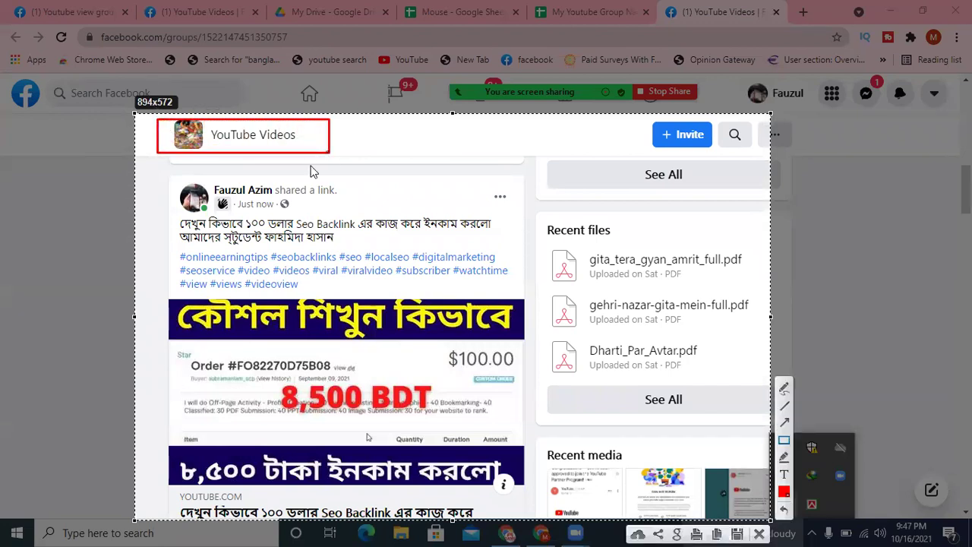
{"action": "left_click_drag", "start_coordinate": [160, 175], "coordinate": [533, 514]}
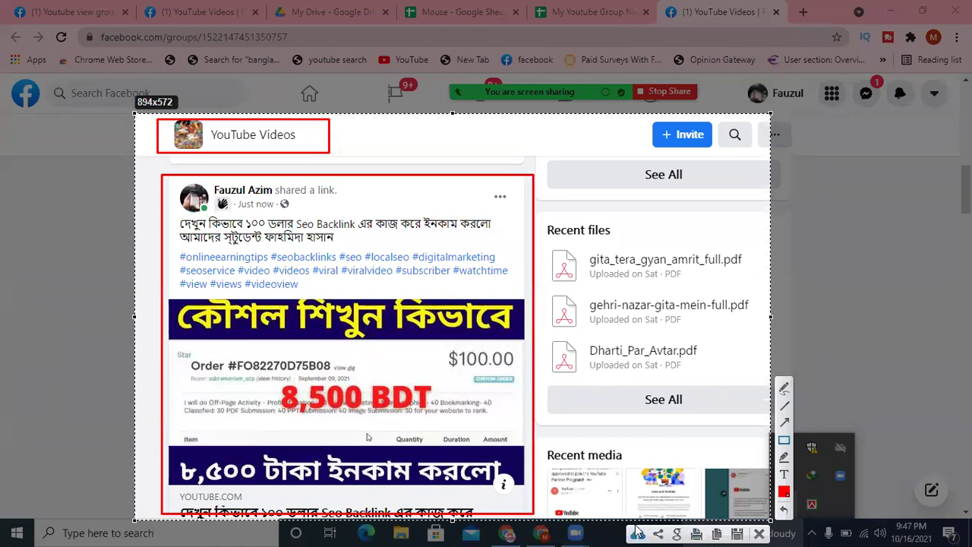
Step: Upload the annotated screenshot, copy its prnt.sc link and paste it into cell C3 of the Mouse spreadsheet
{"action": "left_click", "coordinate": [636, 531]}
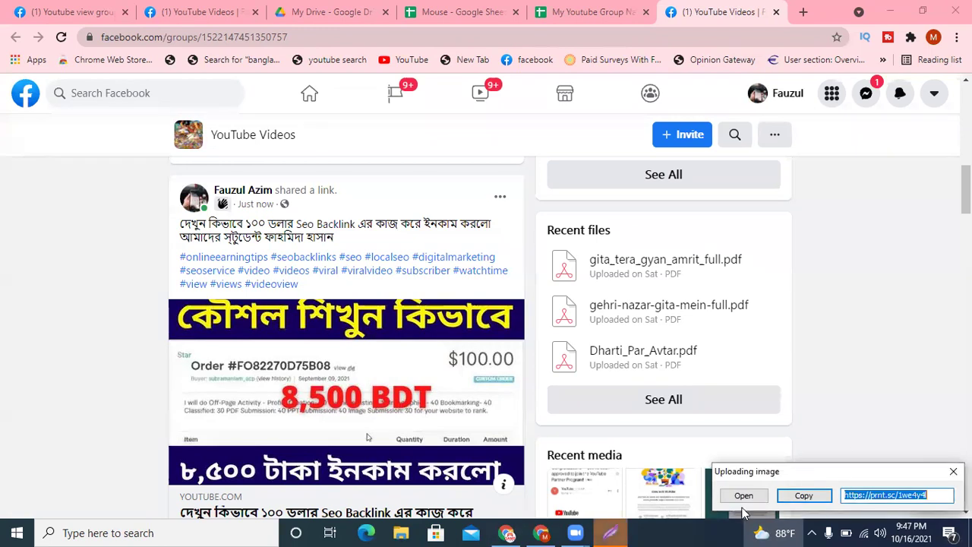
{"action": "left_click", "coordinate": [793, 497]}
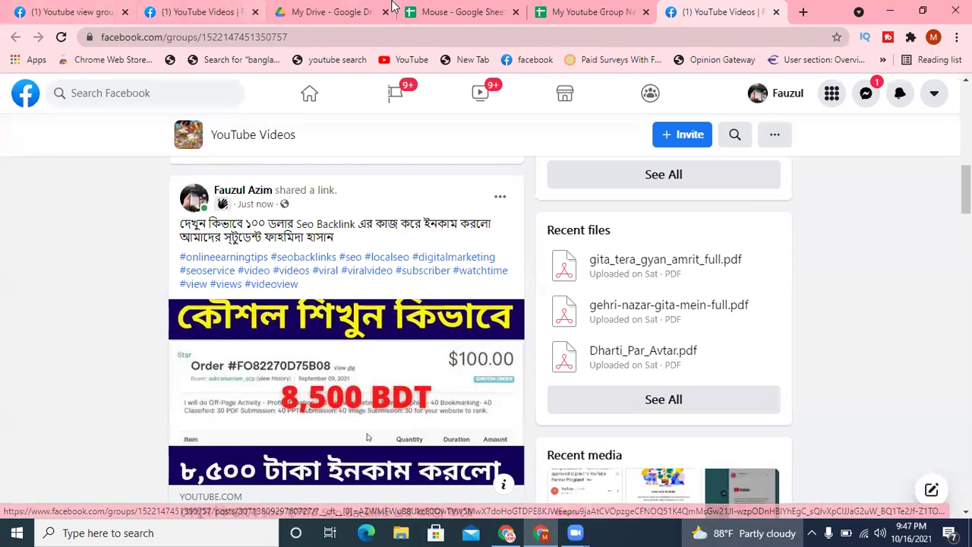
{"action": "left_click", "coordinate": [467, 11]}
{"action": "key", "text": "ctrl+v"}
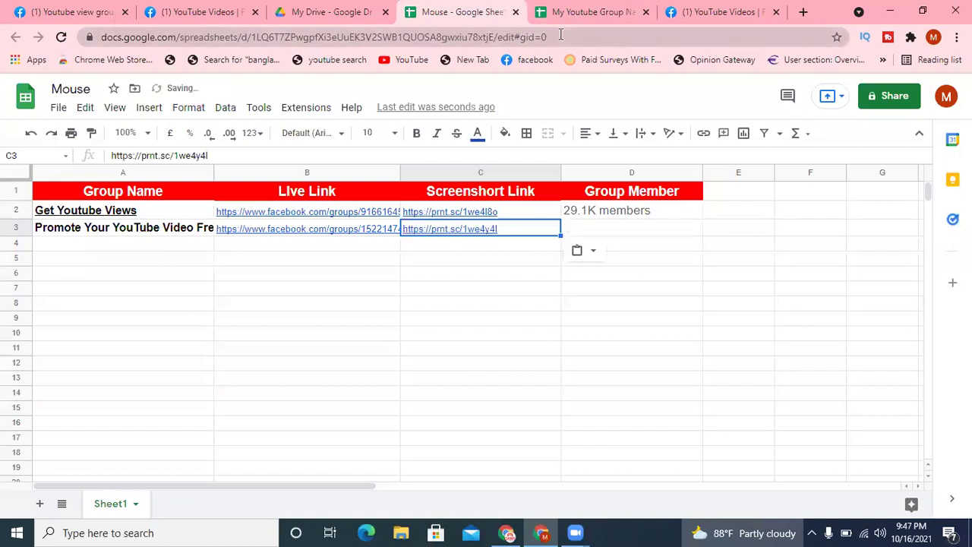
Step: Copy "79.7K members" from the YouTube Videos group header into cell D3 of the Mouse spreadsheet
{"action": "left_click", "coordinate": [615, 231]}
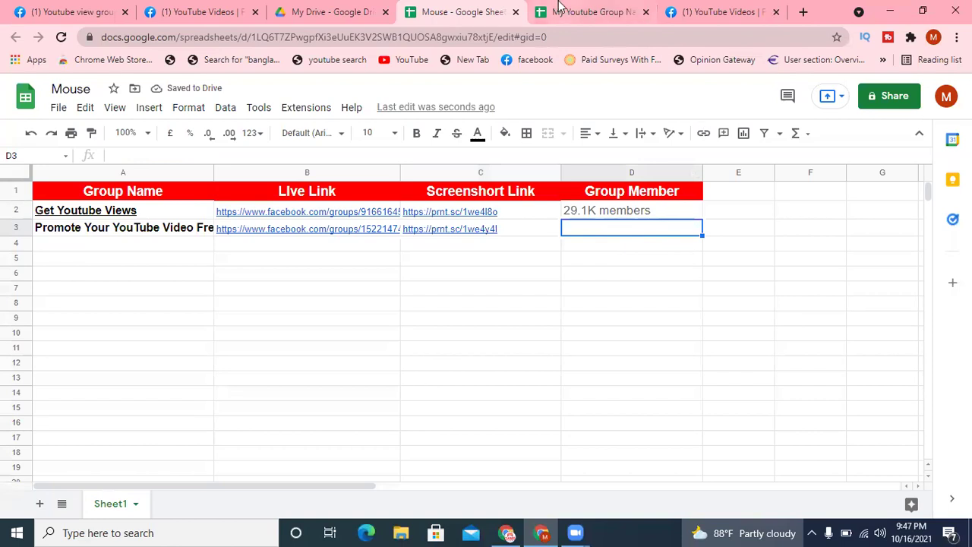
{"action": "left_click", "coordinate": [607, 9]}
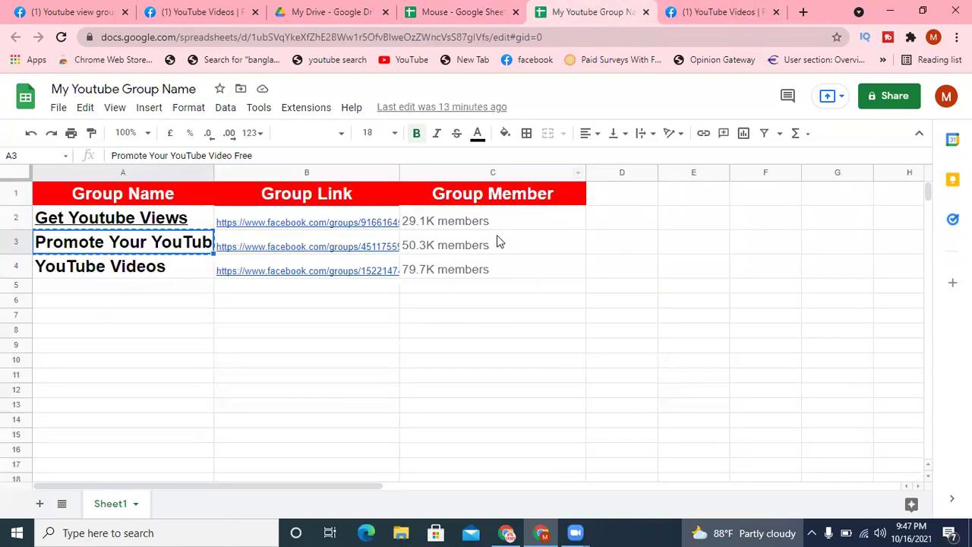
{"action": "left_click", "coordinate": [691, 11]}
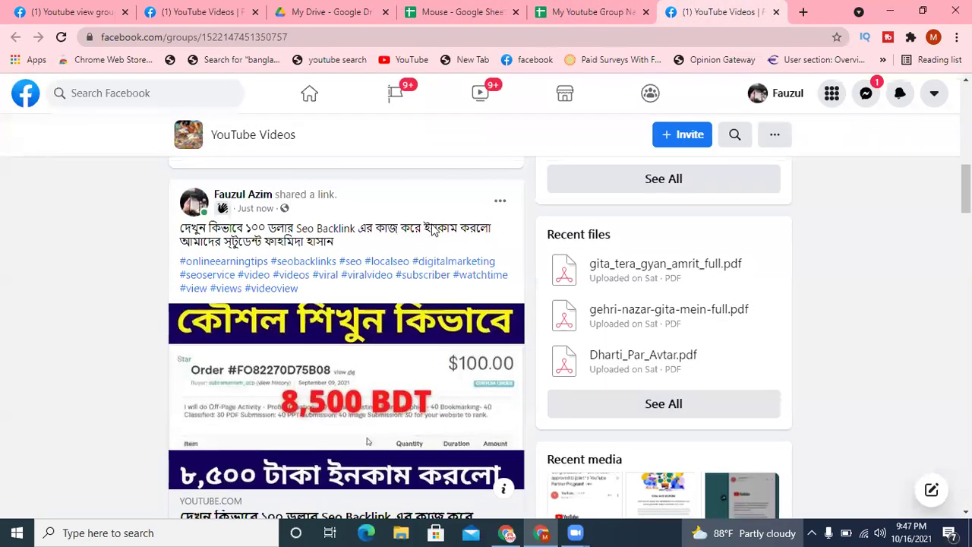
{"action": "scroll", "coordinate": [427, 237], "scroll_direction": "up", "scroll_amount": 4}
{"action": "scroll", "coordinate": [428, 238], "scroll_direction": "up", "scroll_amount": 3}
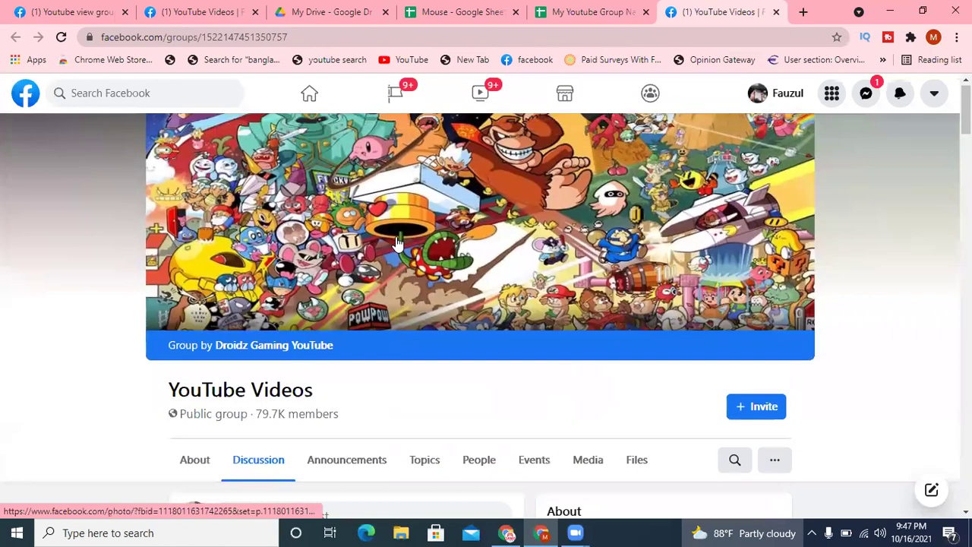
{"action": "scroll", "coordinate": [293, 251], "scroll_direction": "up", "scroll_amount": 3}
{"action": "left_click_drag", "start_coordinate": [347, 426], "coordinate": [258, 420]}
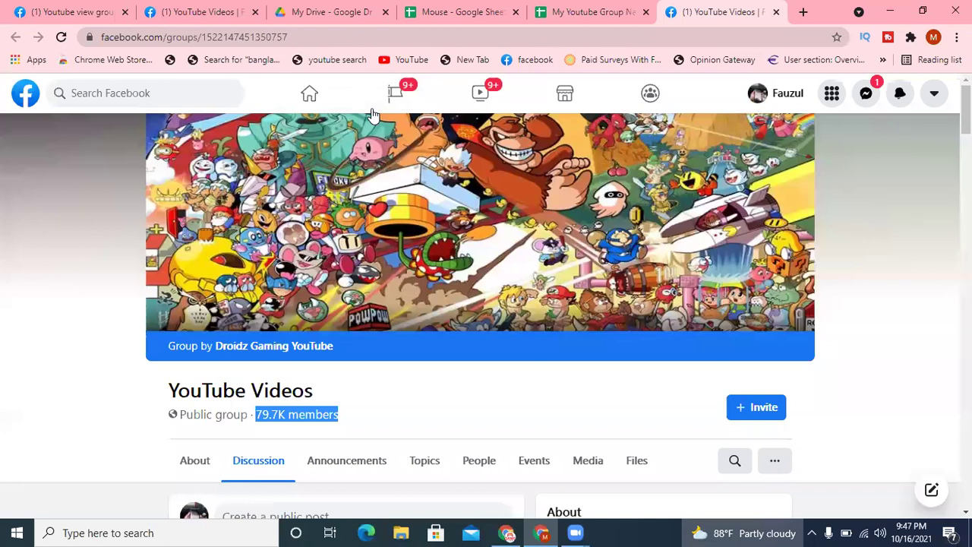
{"action": "left_click", "coordinate": [423, 14]}
{"action": "key", "text": "ctrl+v"}
{"action": "left_click", "coordinate": [517, 253]}
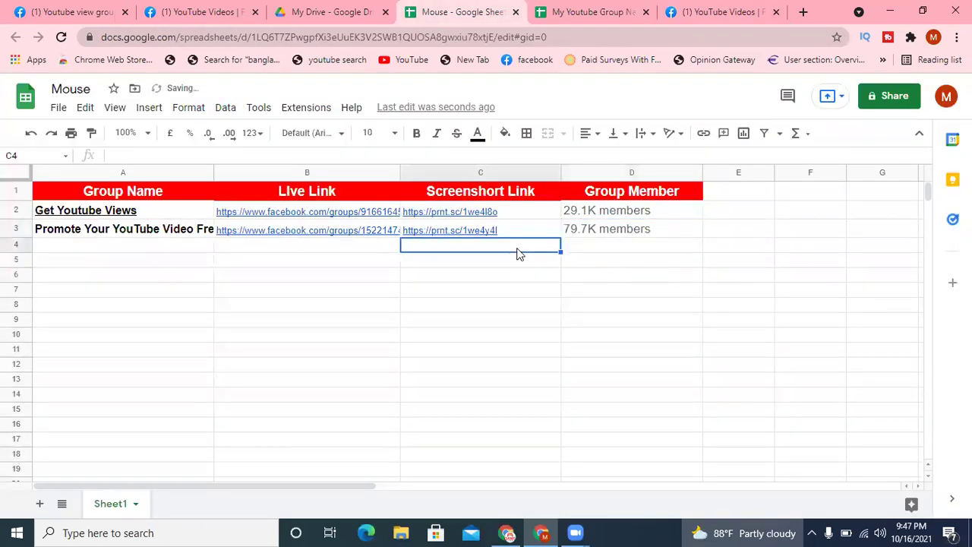
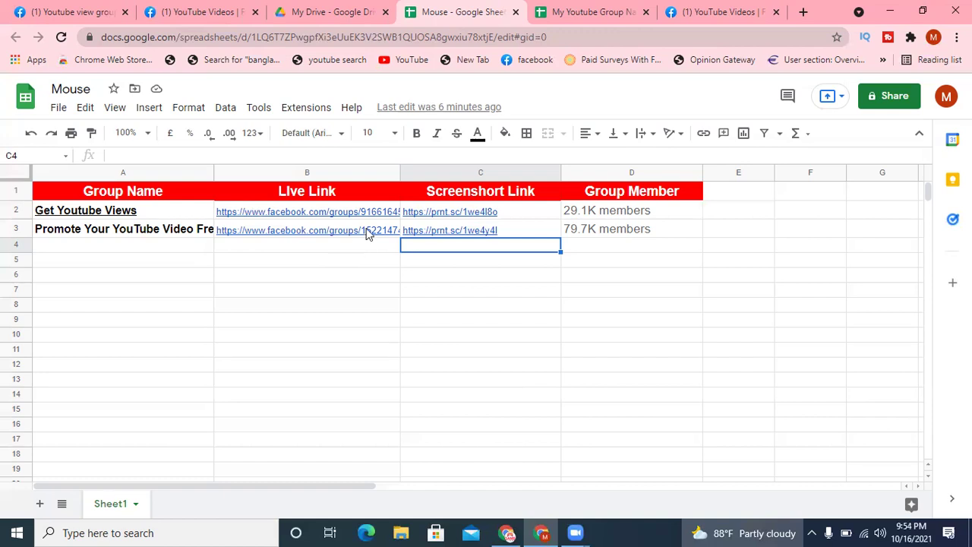
Step: Switch the Mouse spreadsheet's link access to anyone with the link and back to Restricted
{"action": "mouse_move", "coordinate": [369, 232]}
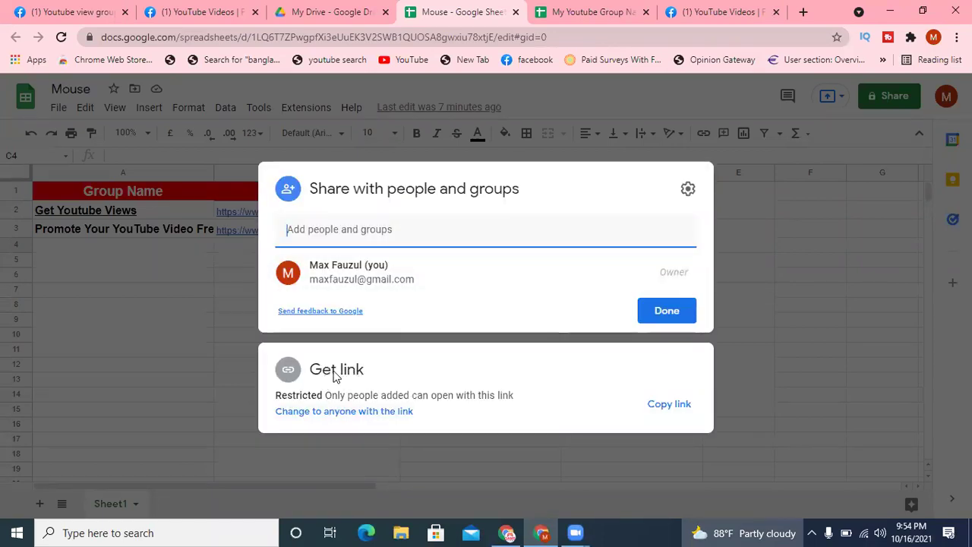
{"action": "left_click", "coordinate": [367, 414]}
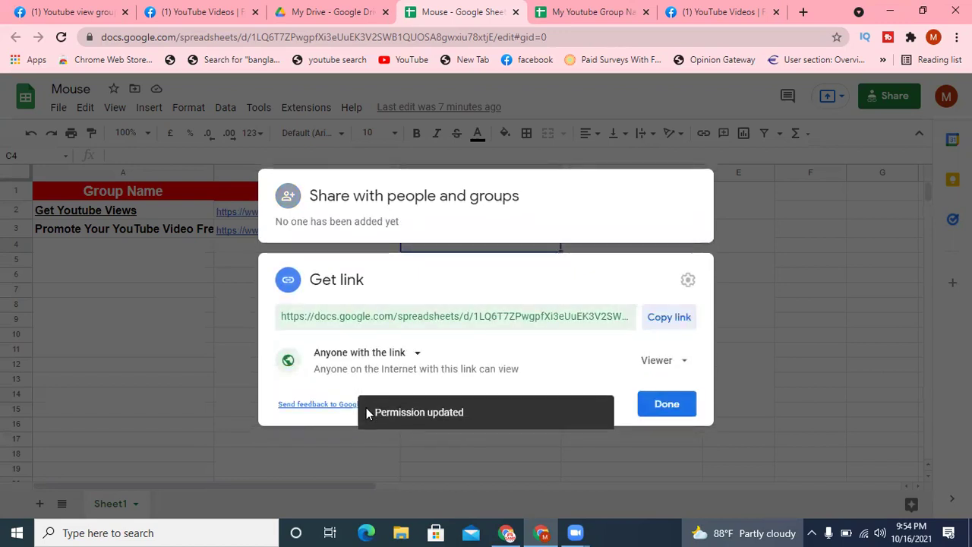
{"action": "left_click", "coordinate": [415, 356]}
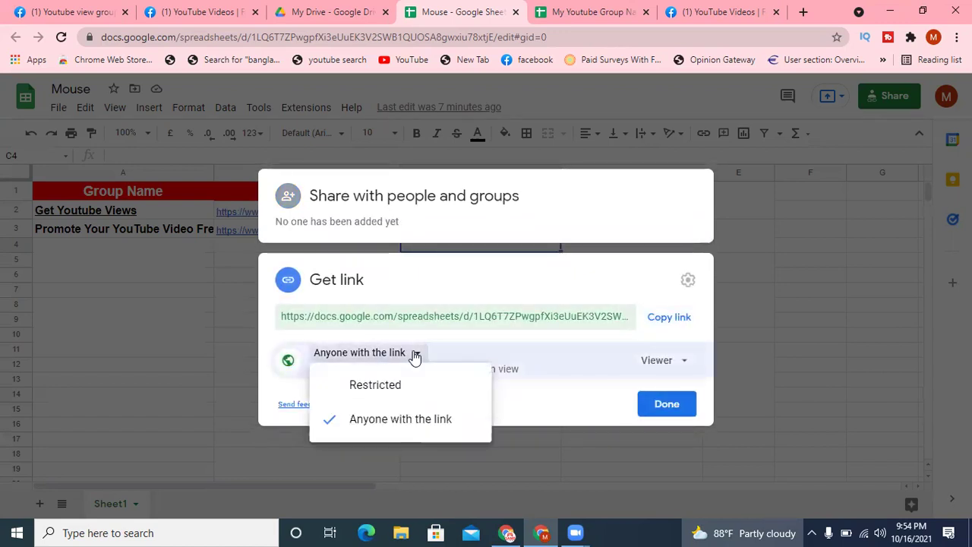
{"action": "left_click", "coordinate": [386, 387]}
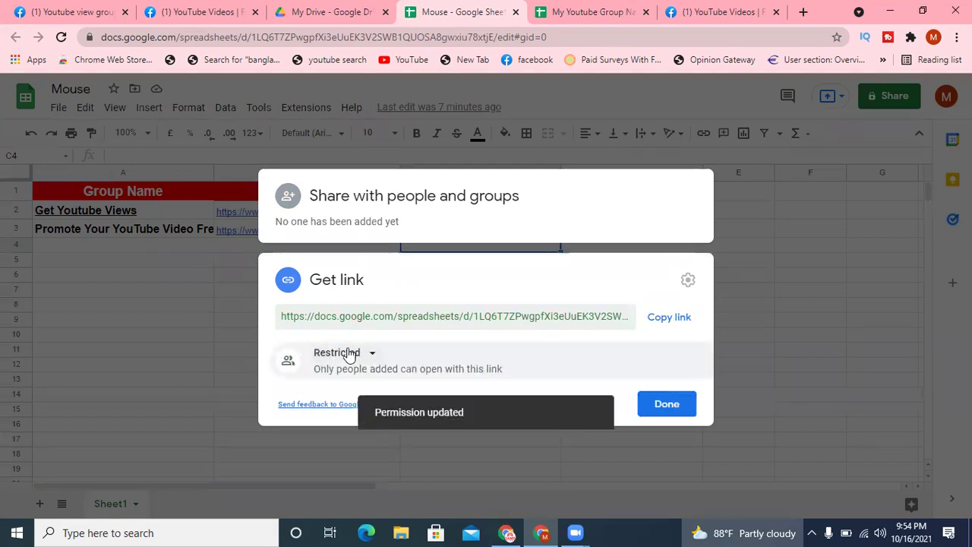
Step: Set the Mouse spreadsheet's link access to anyone with the link as Viewer and copy the sharing link
{"action": "left_click", "coordinate": [371, 359]}
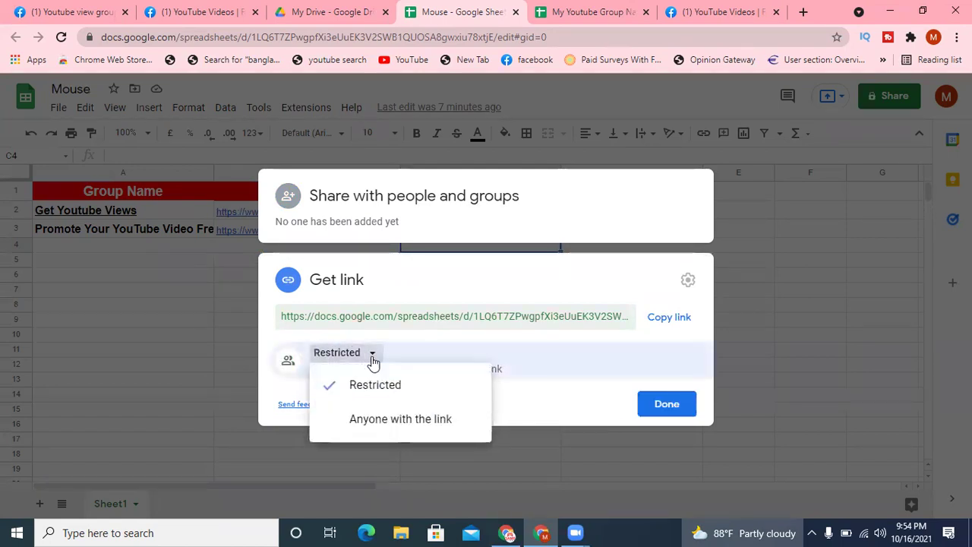
{"action": "left_click", "coordinate": [389, 436]}
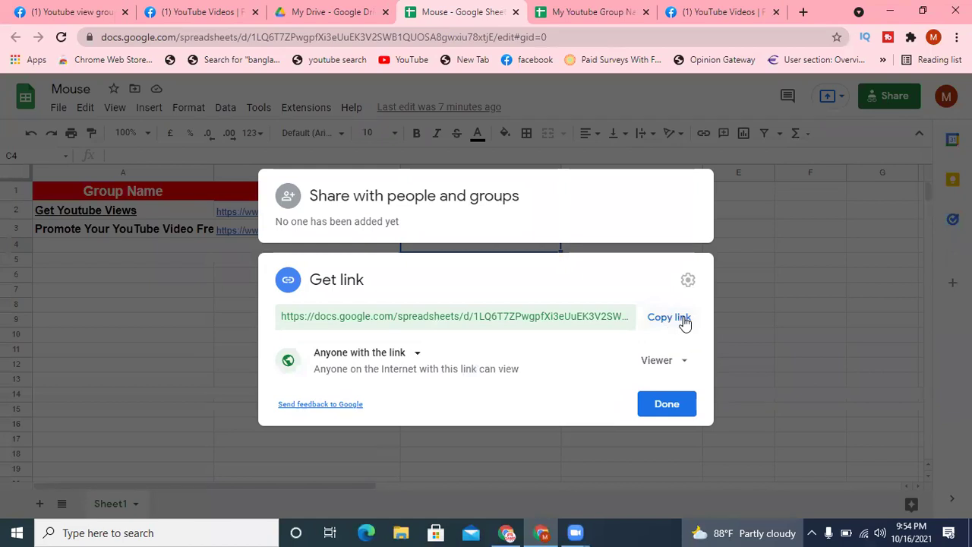
{"action": "left_click", "coordinate": [672, 323]}
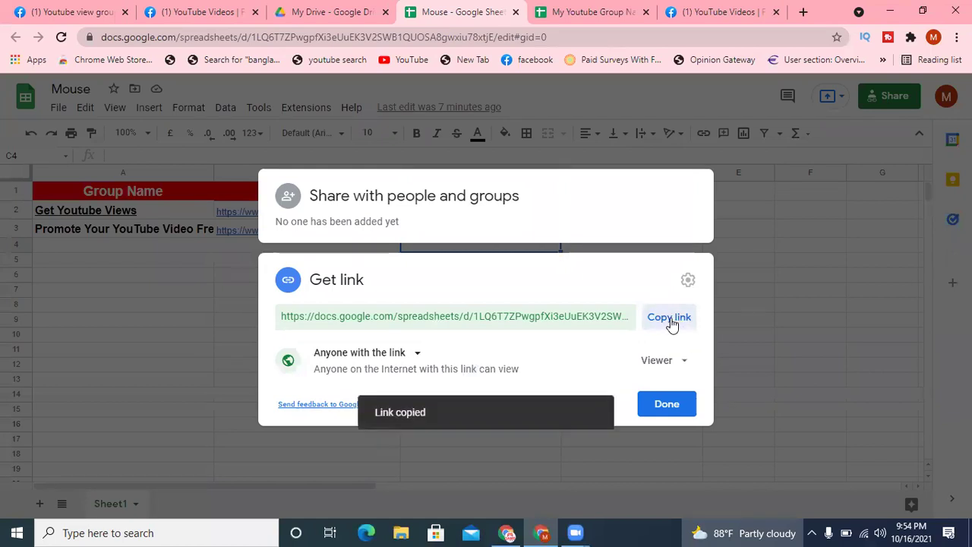
{"action": "left_click", "coordinate": [658, 411]}
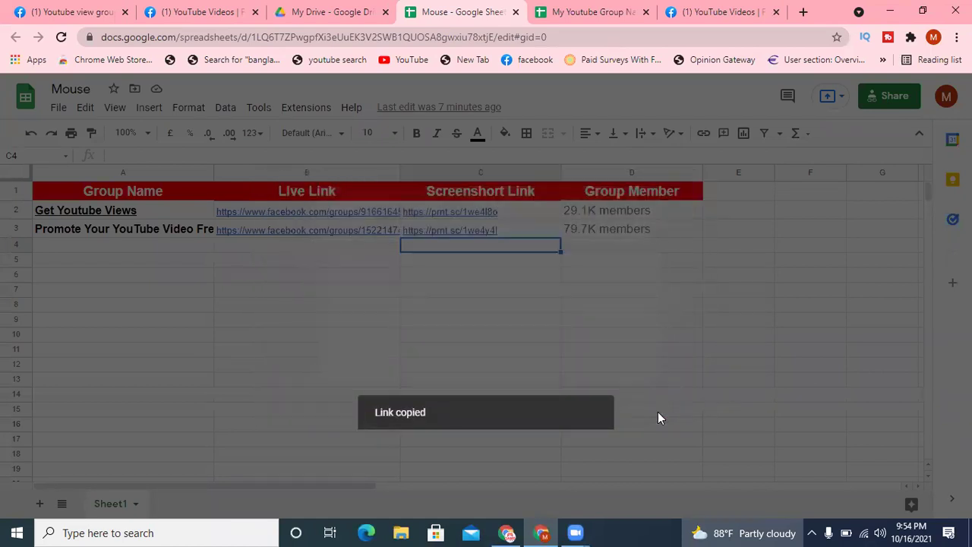
Step: Paste the copied spreadsheet link below the group search phrases in the untitled Google Docs document and select it
{"action": "left_click", "coordinate": [329, 13]}
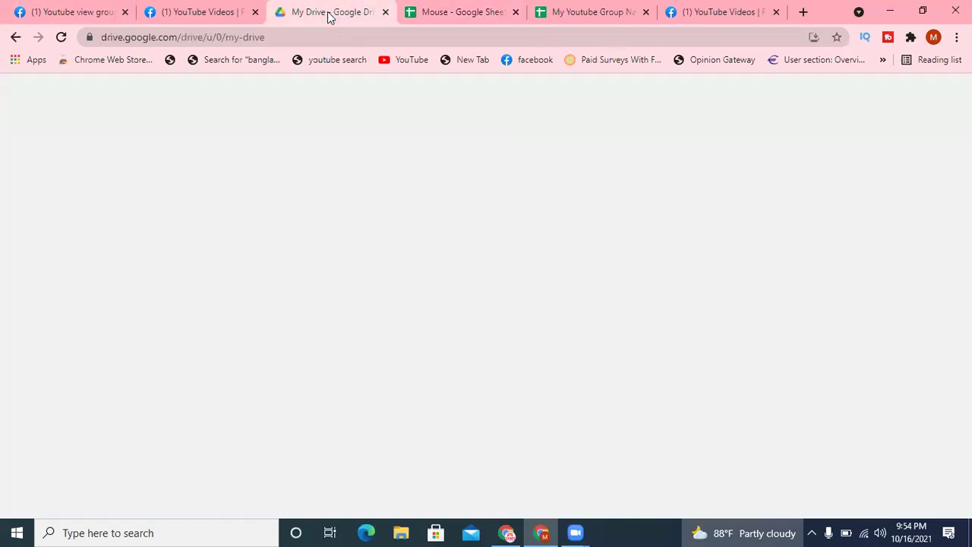
{"action": "left_click", "coordinate": [507, 532]}
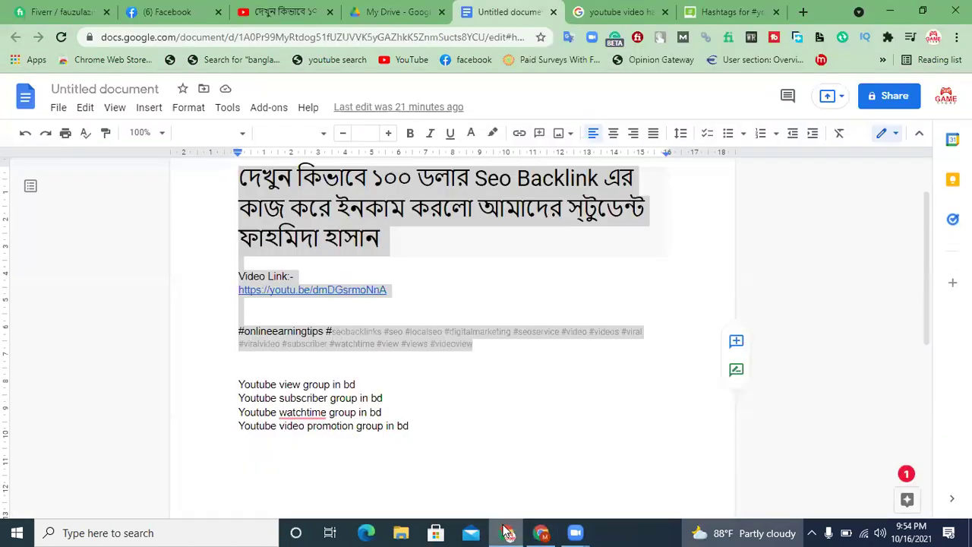
{"action": "left_click", "coordinate": [457, 438]}
{"action": "key", "text": "Return"}
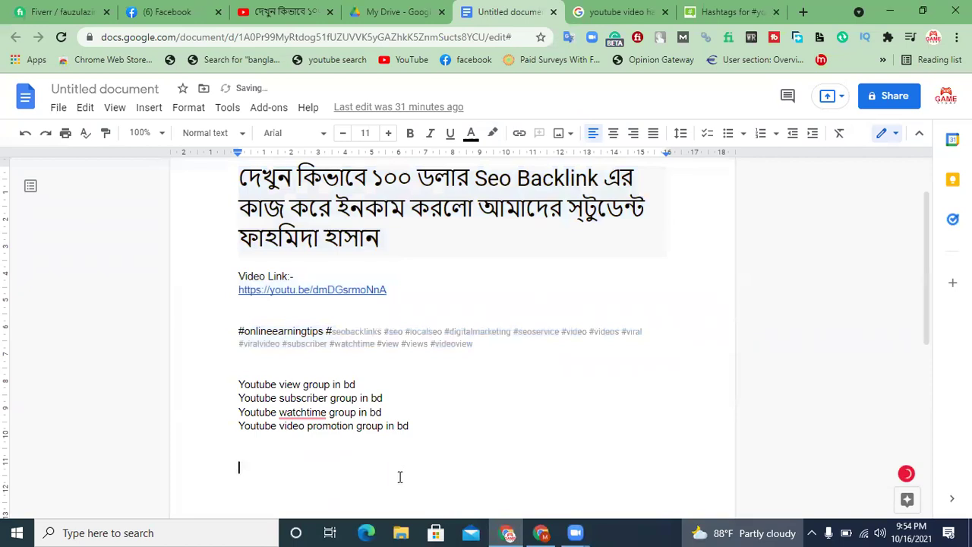
{"action": "key", "text": "ctrl+v"}
{"action": "key", "text": "Return"}
{"action": "left_click_drag", "start_coordinate": [373, 418], "coordinate": [217, 399]}
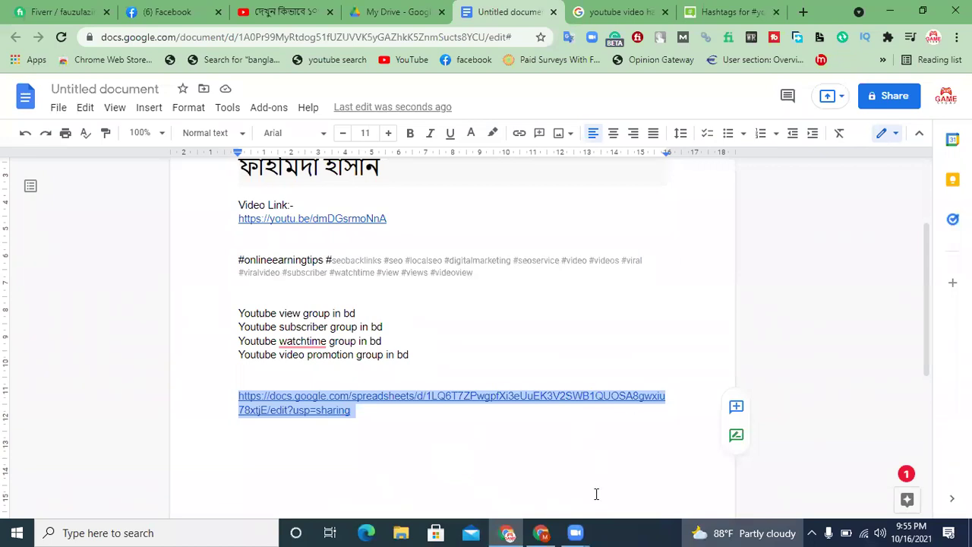
Step: Return to the Mouse spreadsheet in the other Chrome window
{"action": "left_click", "coordinate": [541, 533]}
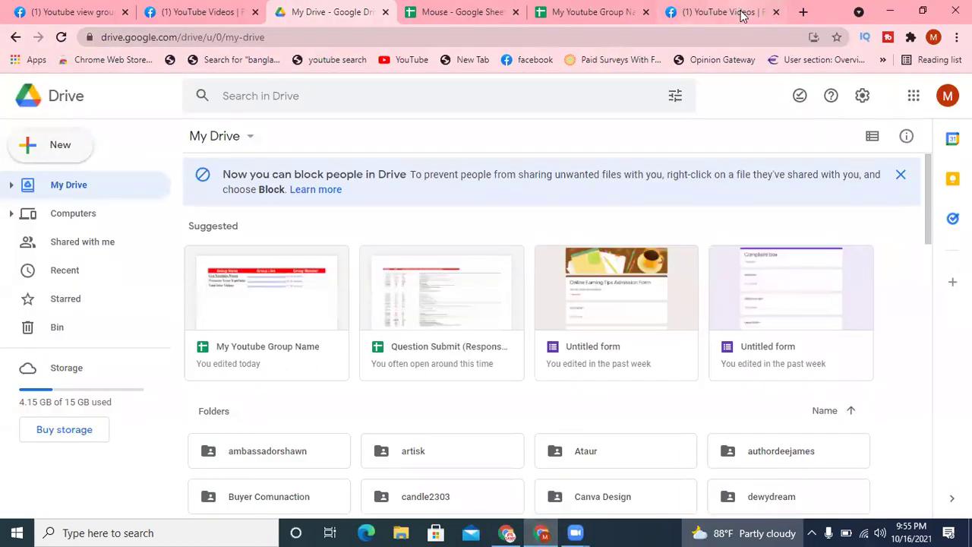
{"action": "left_click", "coordinate": [586, 20]}
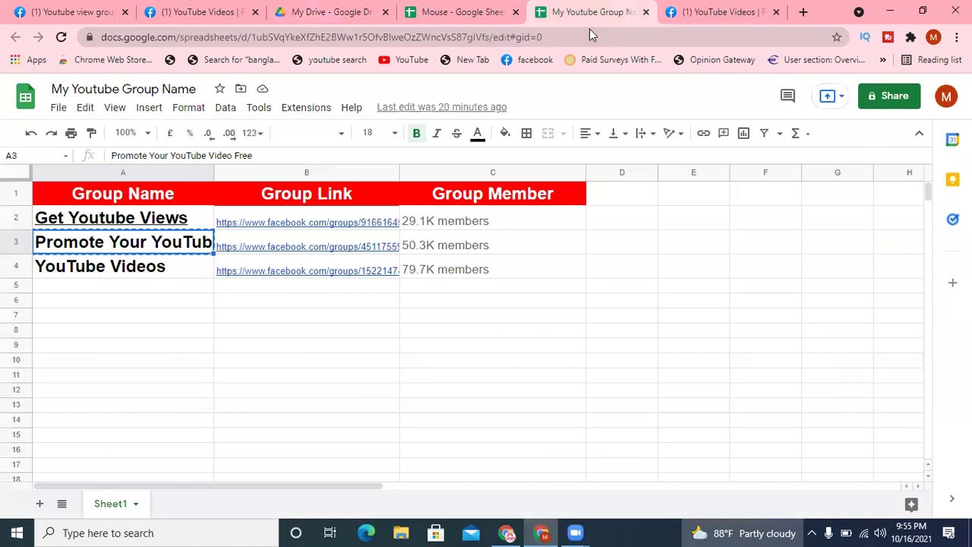
{"action": "left_click", "coordinate": [491, 20]}
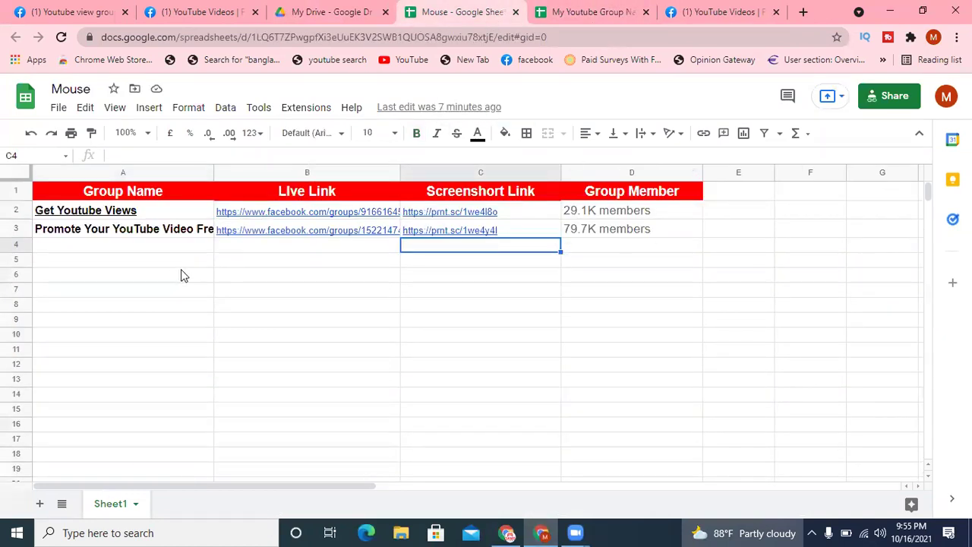